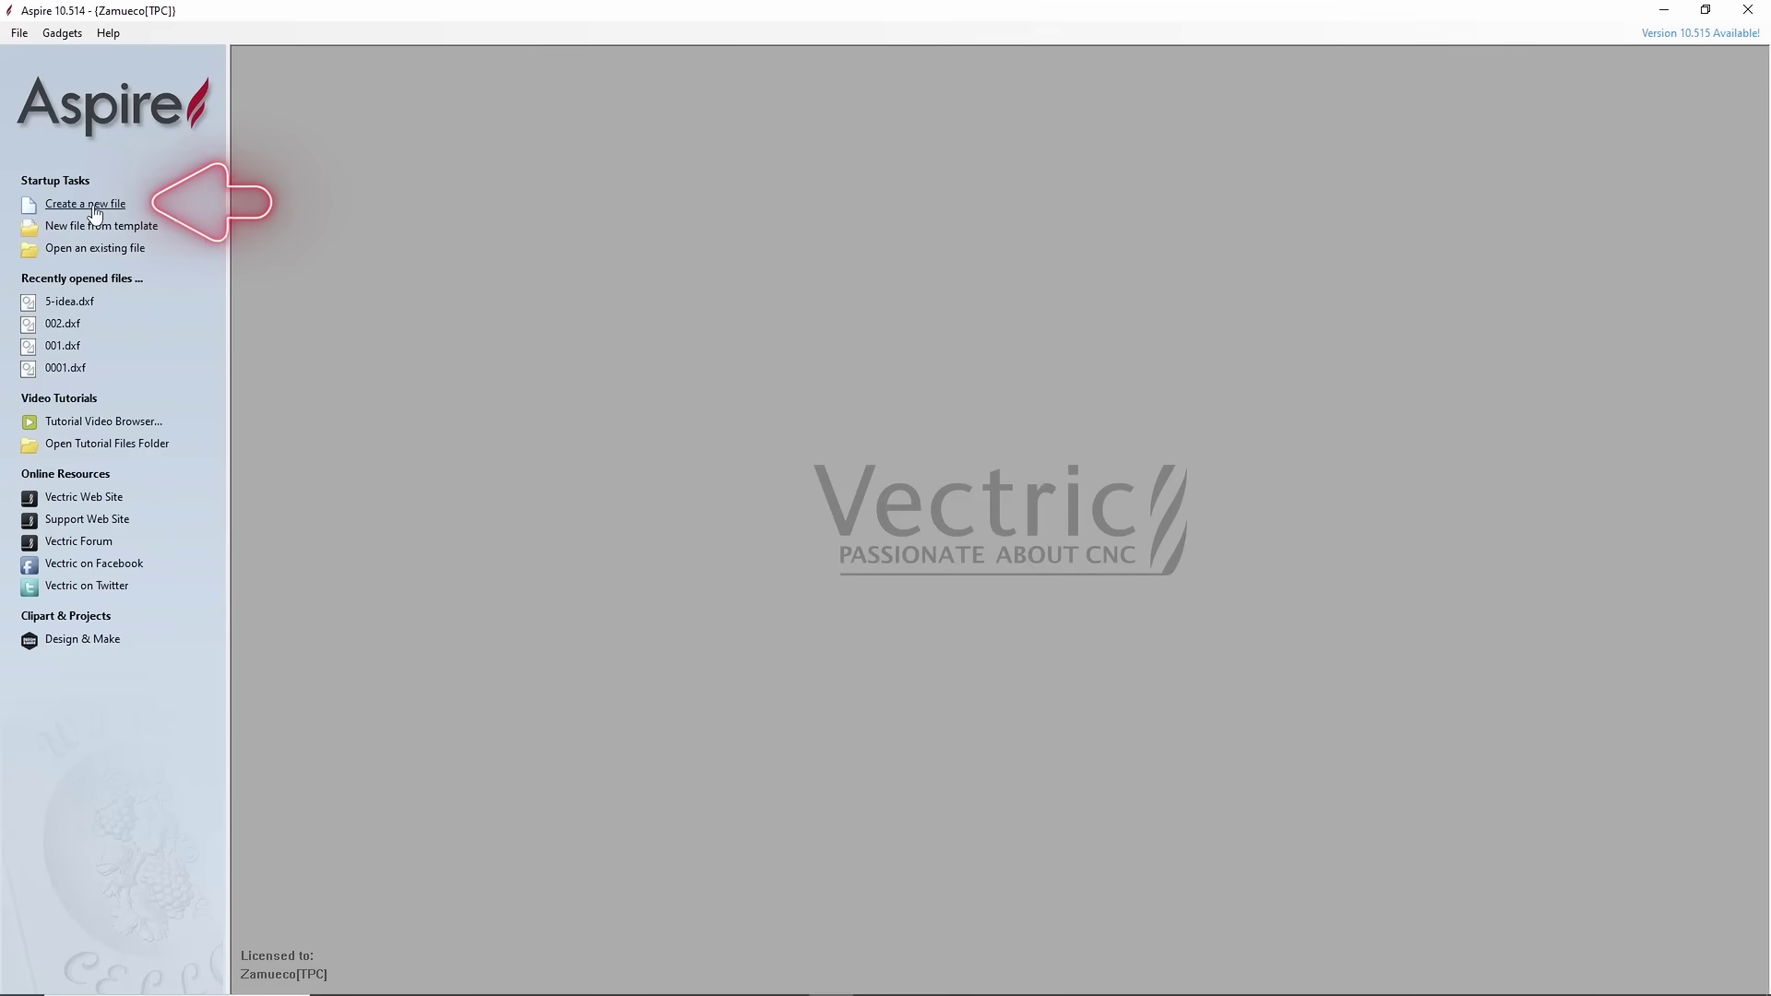
# Create a new 450 × 100 × 20 mm job keeping Standard modeling resolution.
pyautogui.click(94, 207)
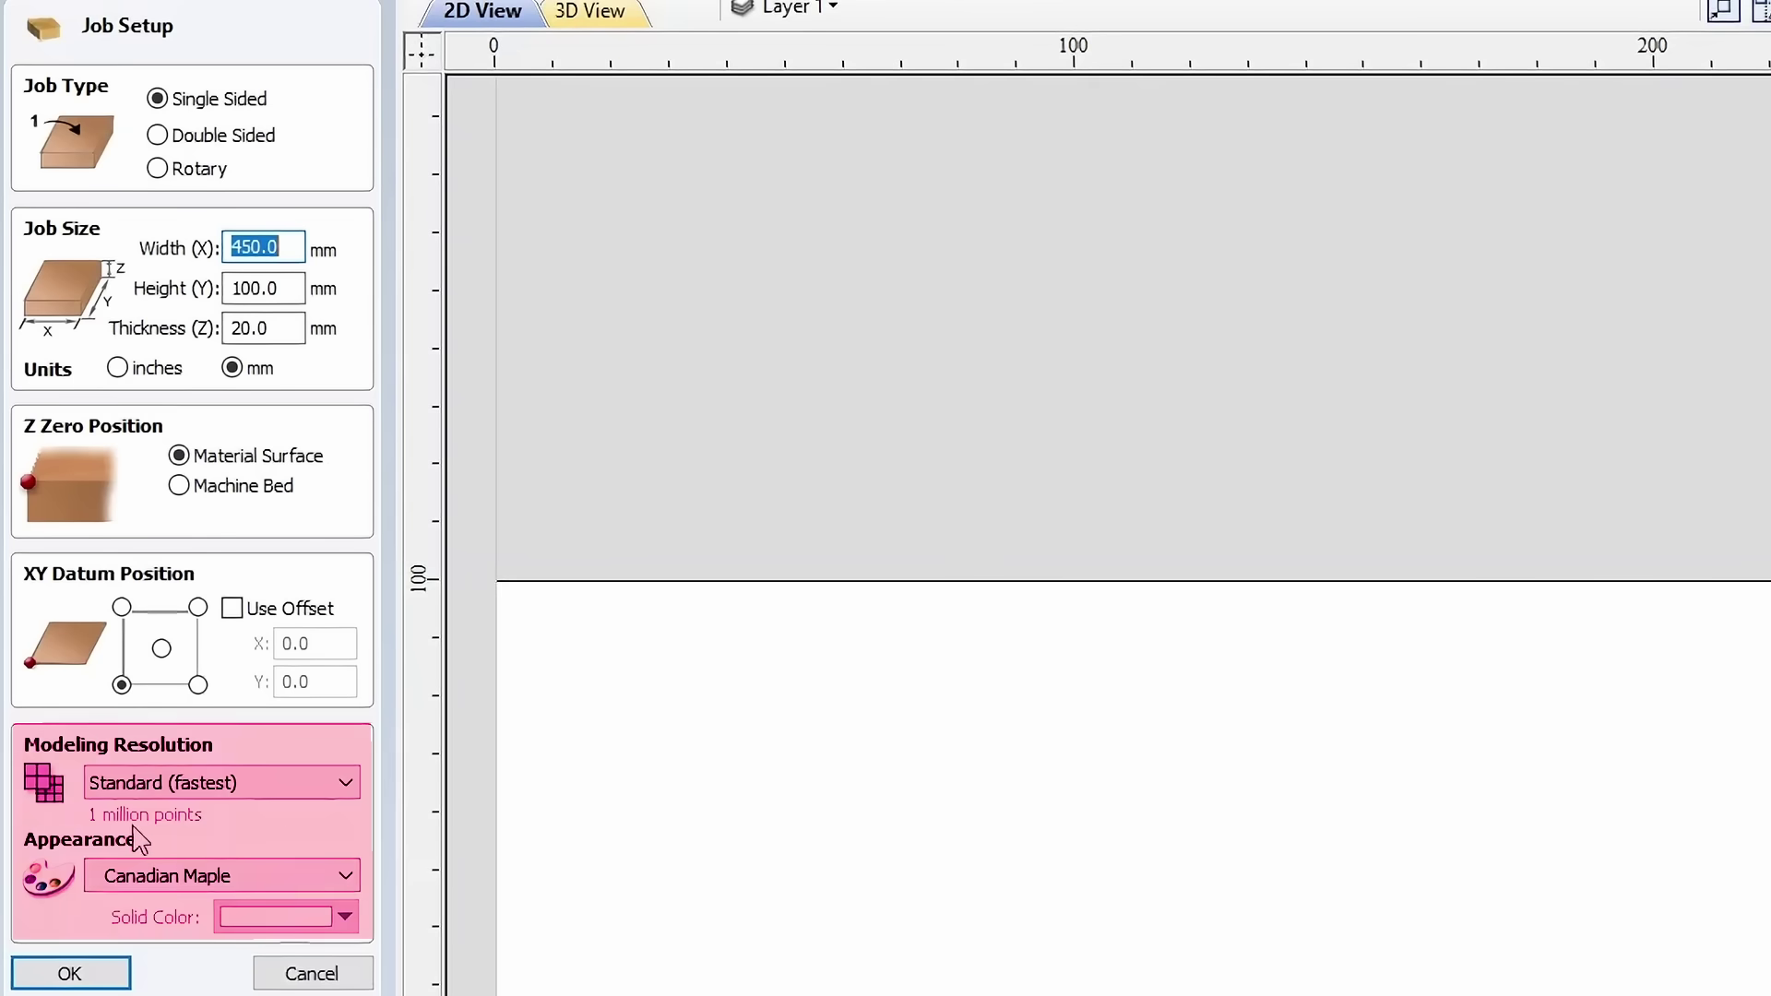
pyautogui.click(258, 791)
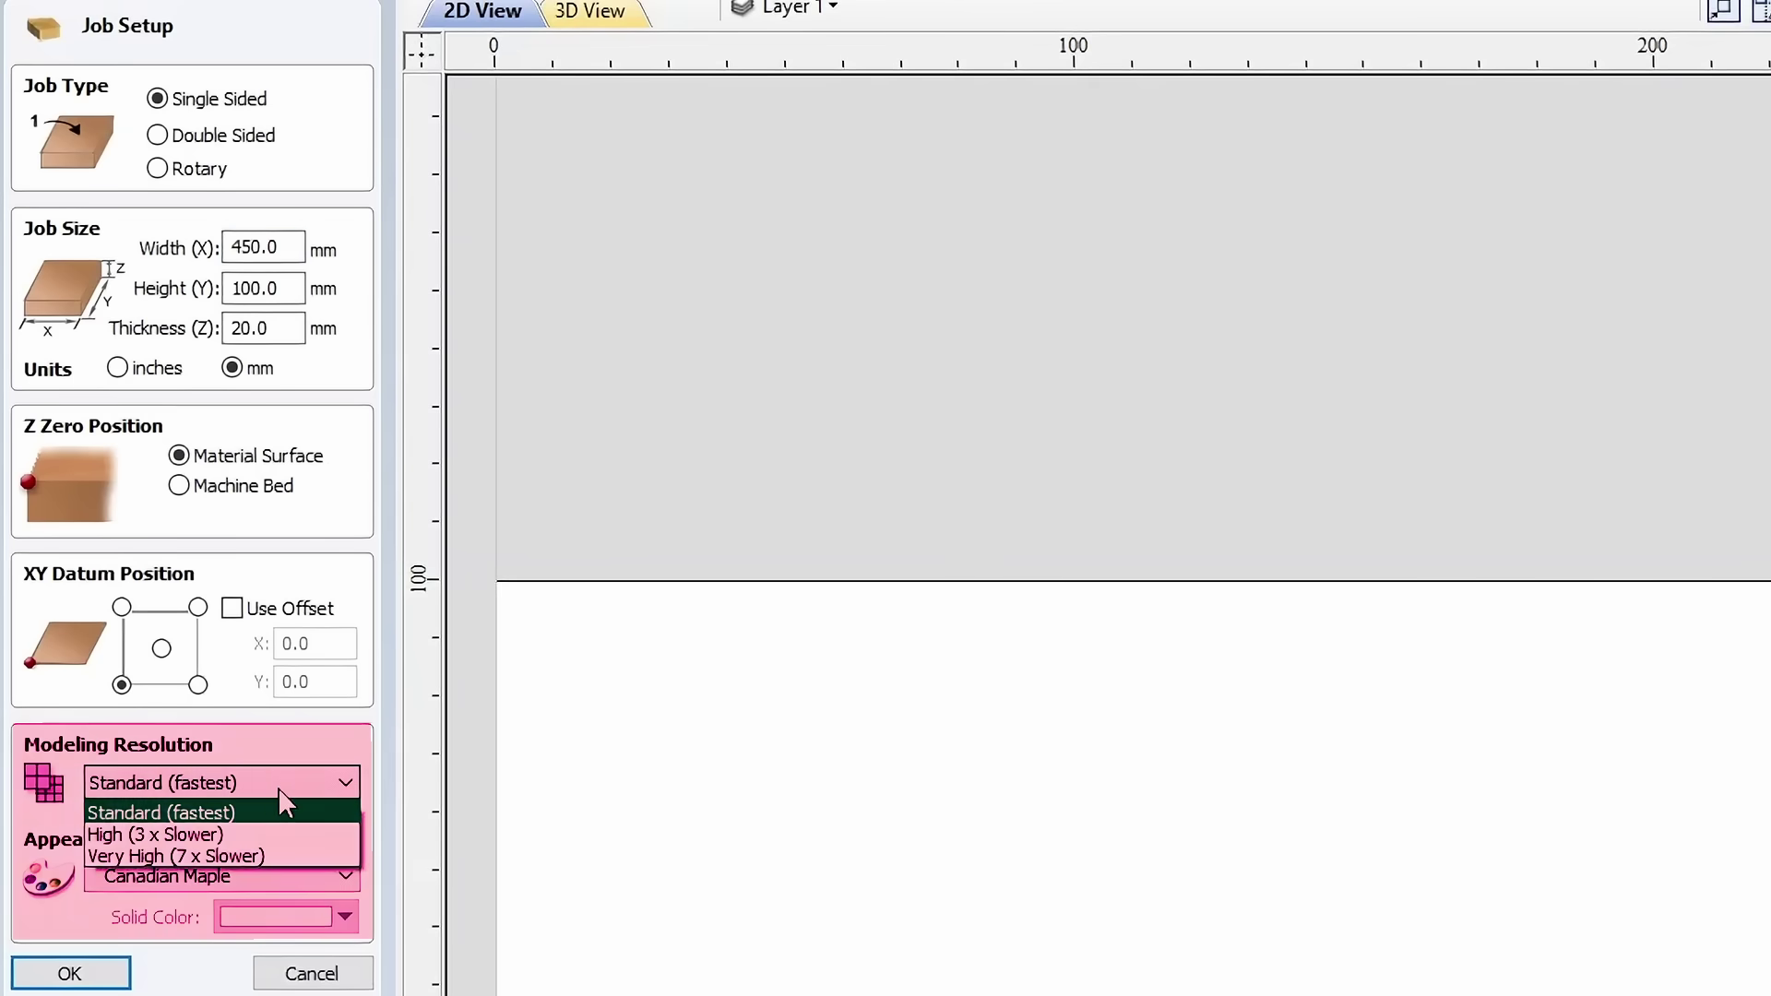
pyautogui.click(189, 817)
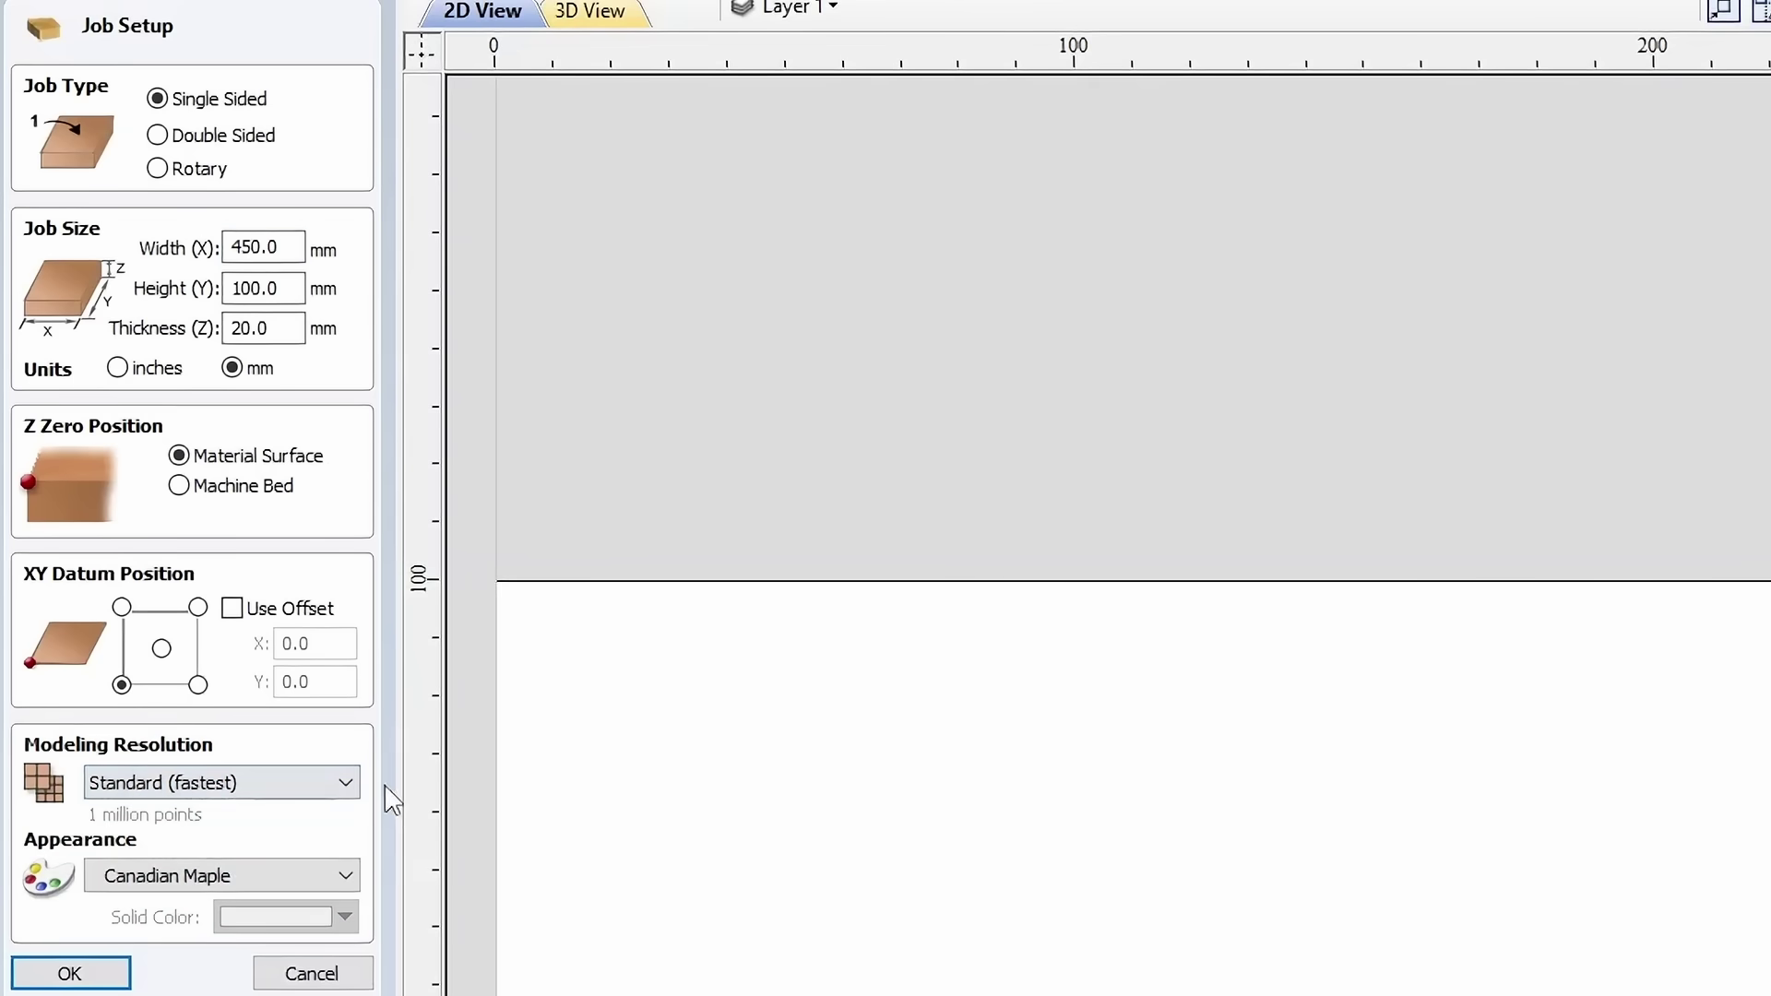
pyautogui.click(197, 878)
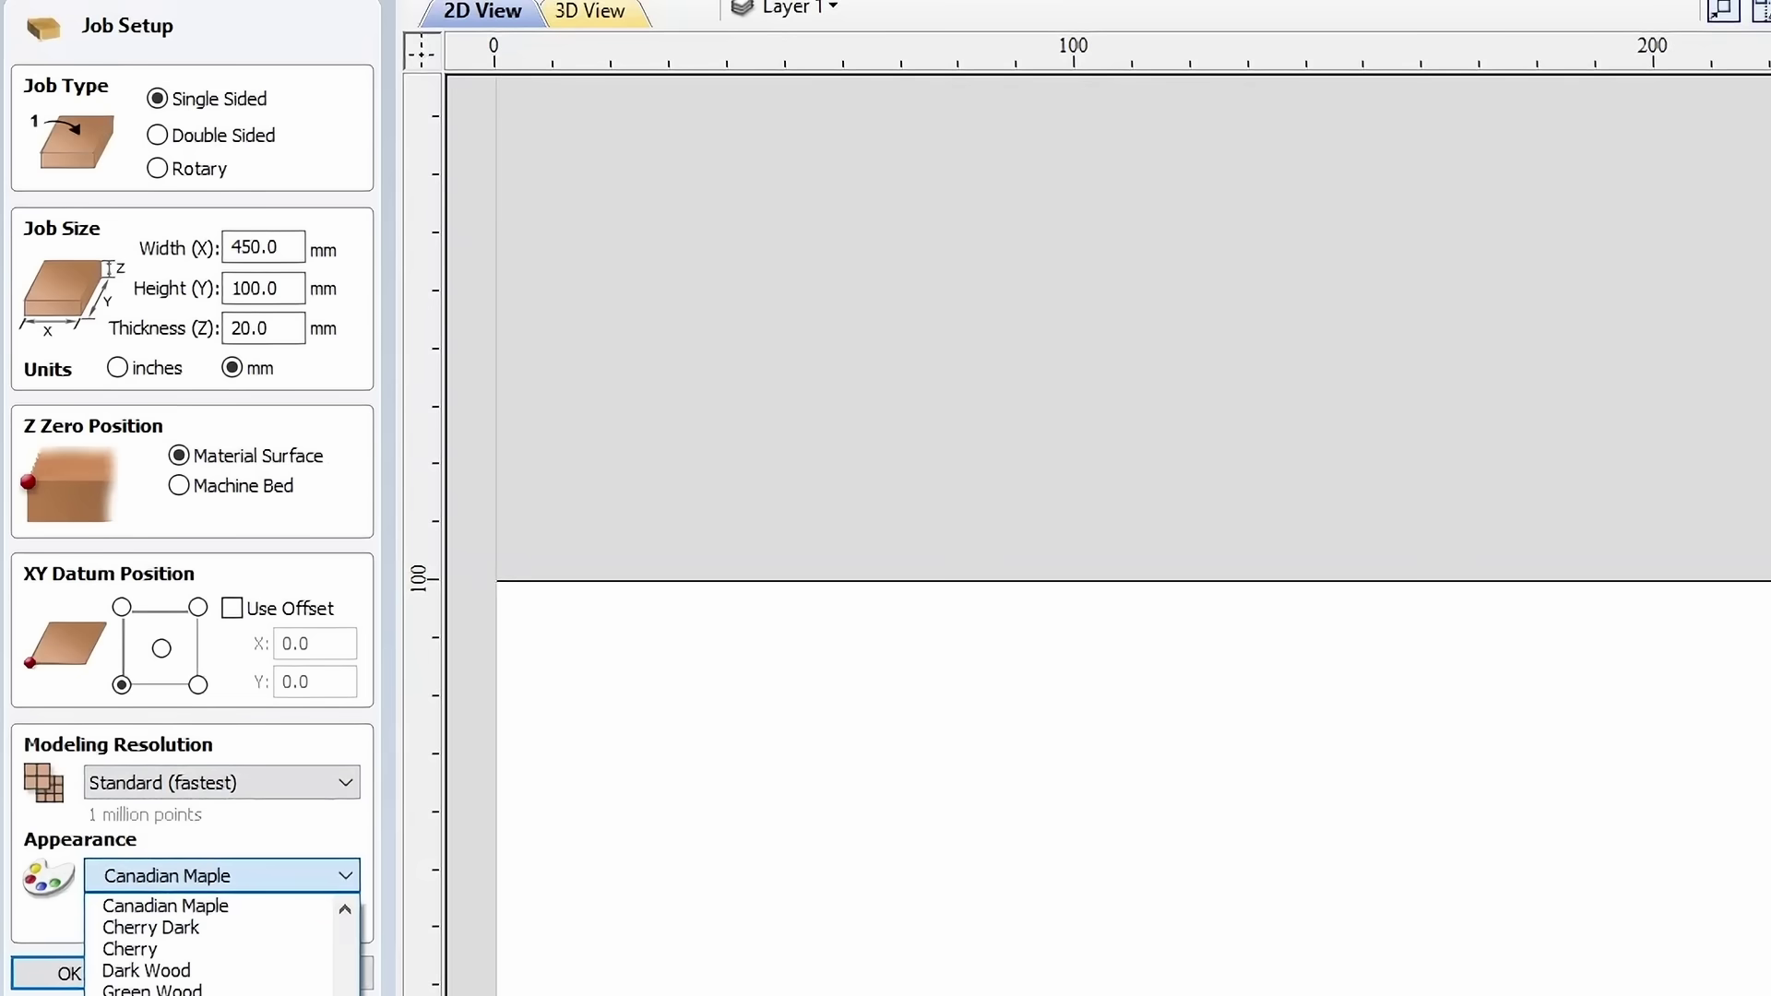
# Keep Canadian Maple appearance, then add the text 'Welcome' in Roboto, 12 mm high.
pyautogui.click(203, 907)
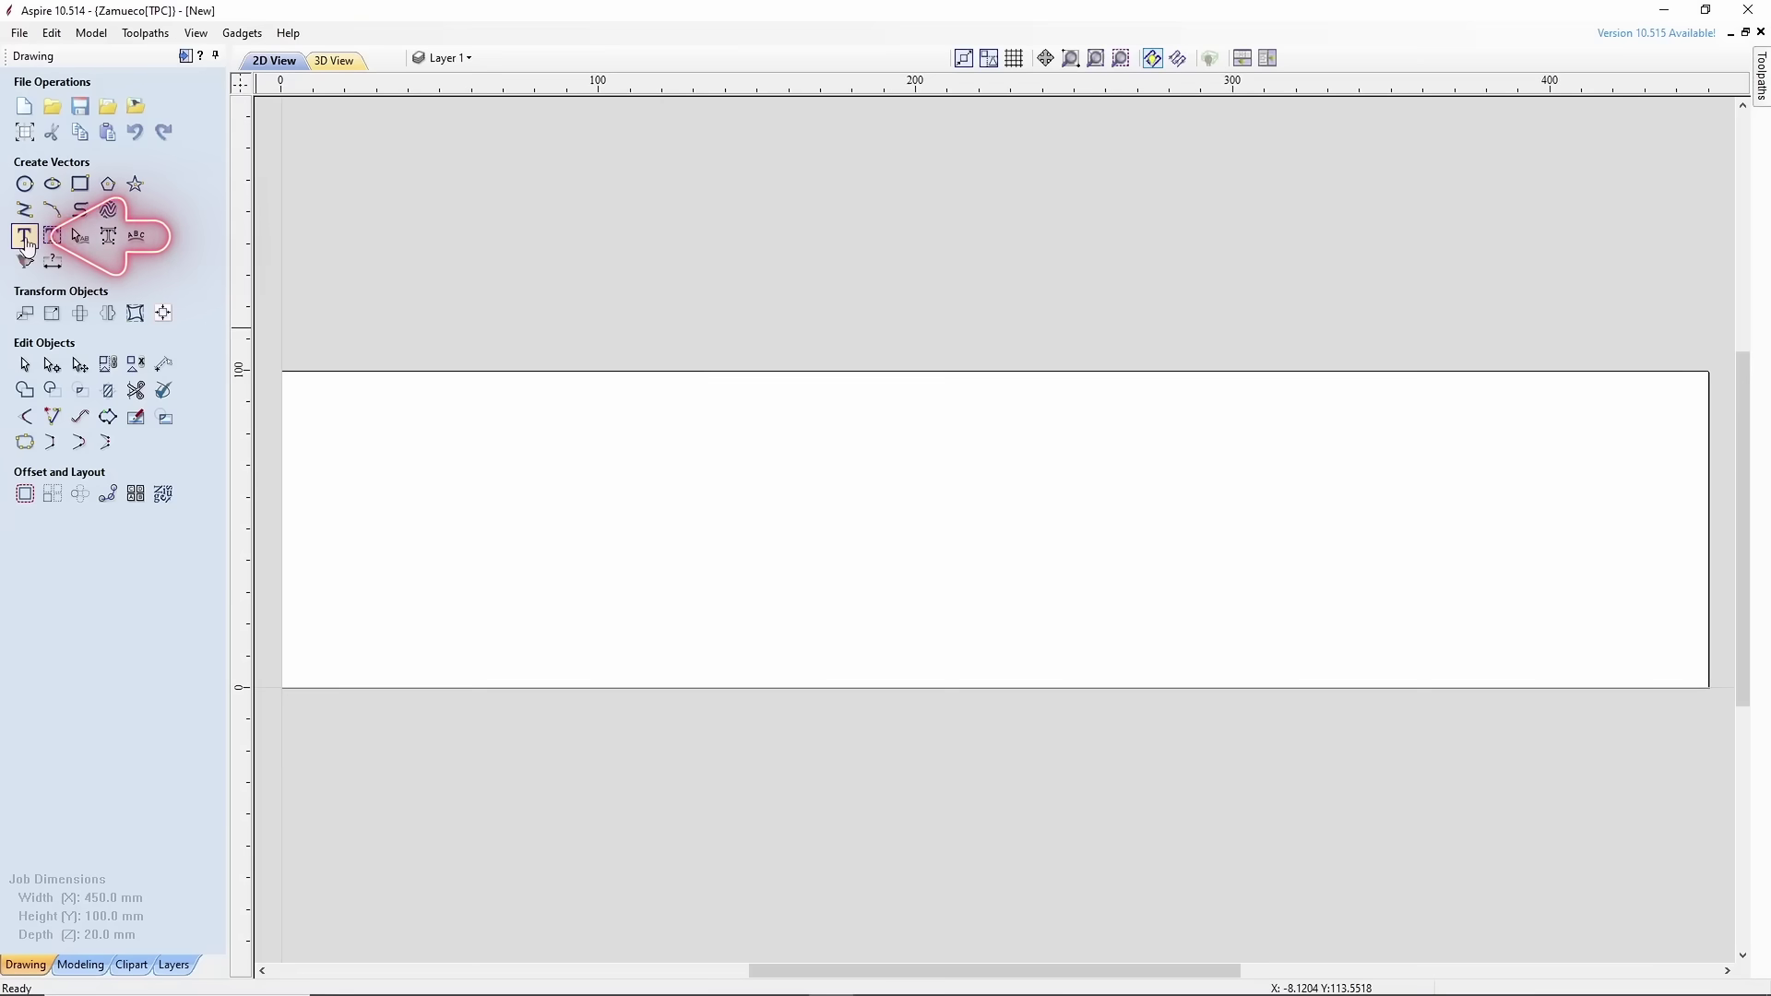
pyautogui.click(25, 237)
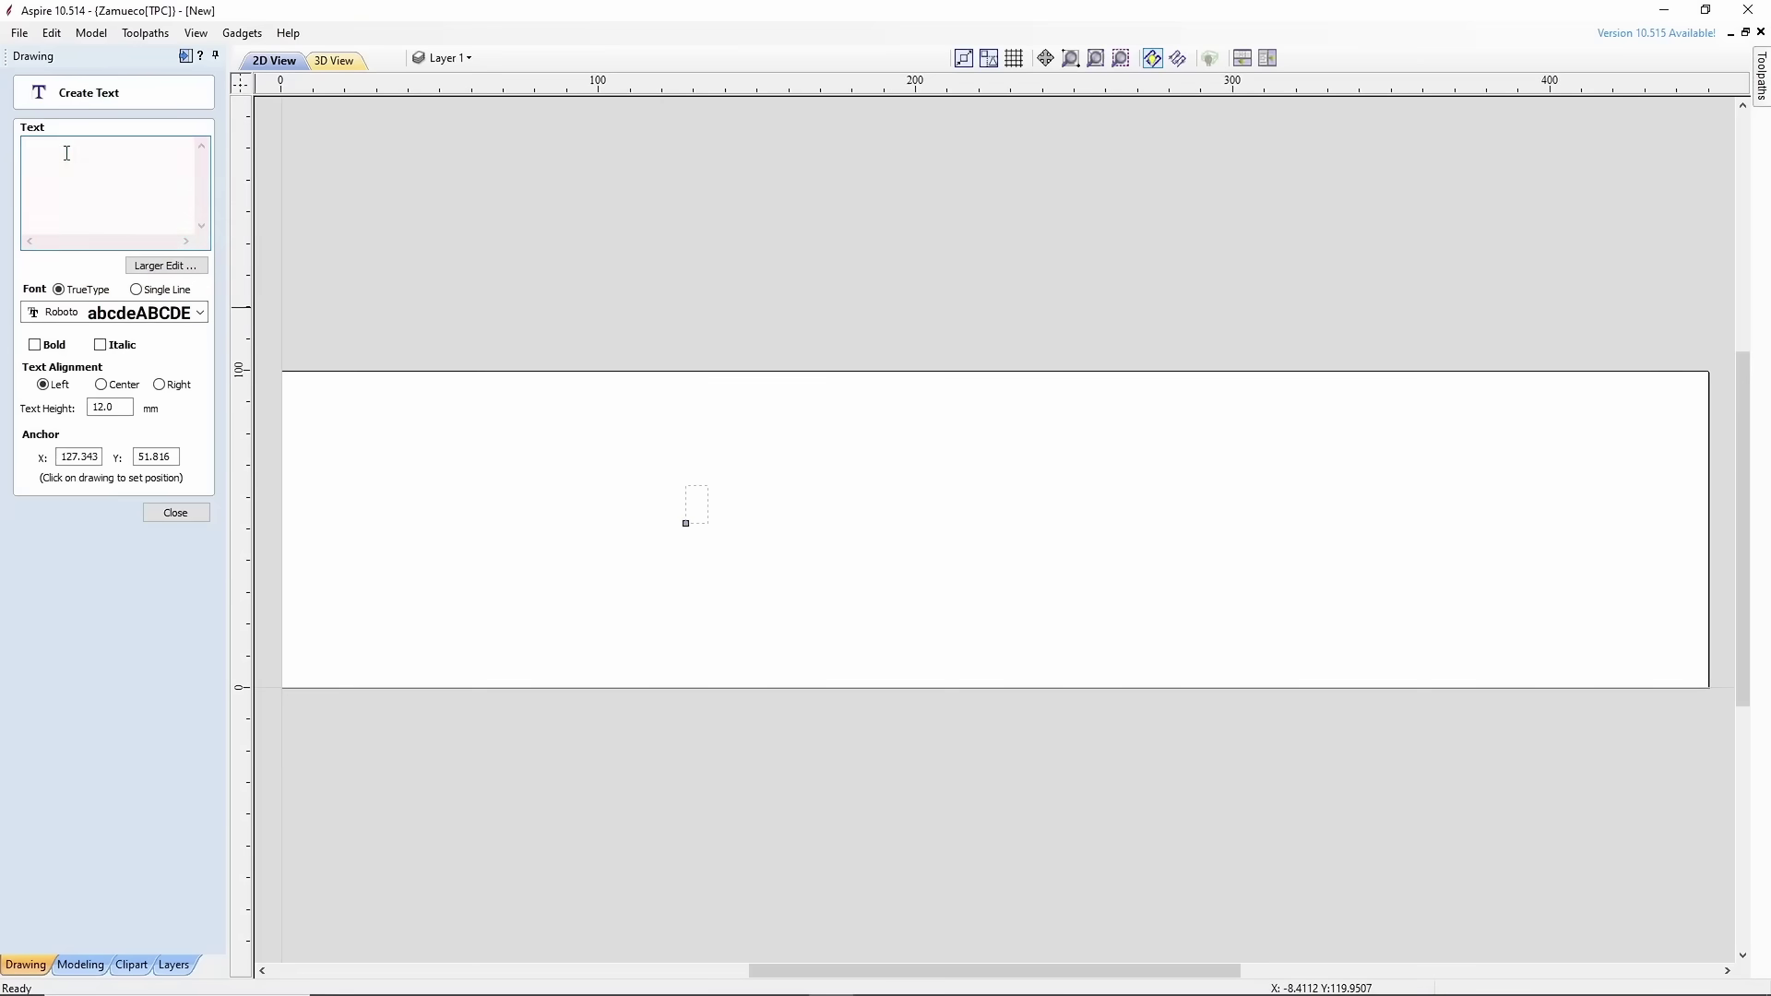
pyautogui.write('Welcome')
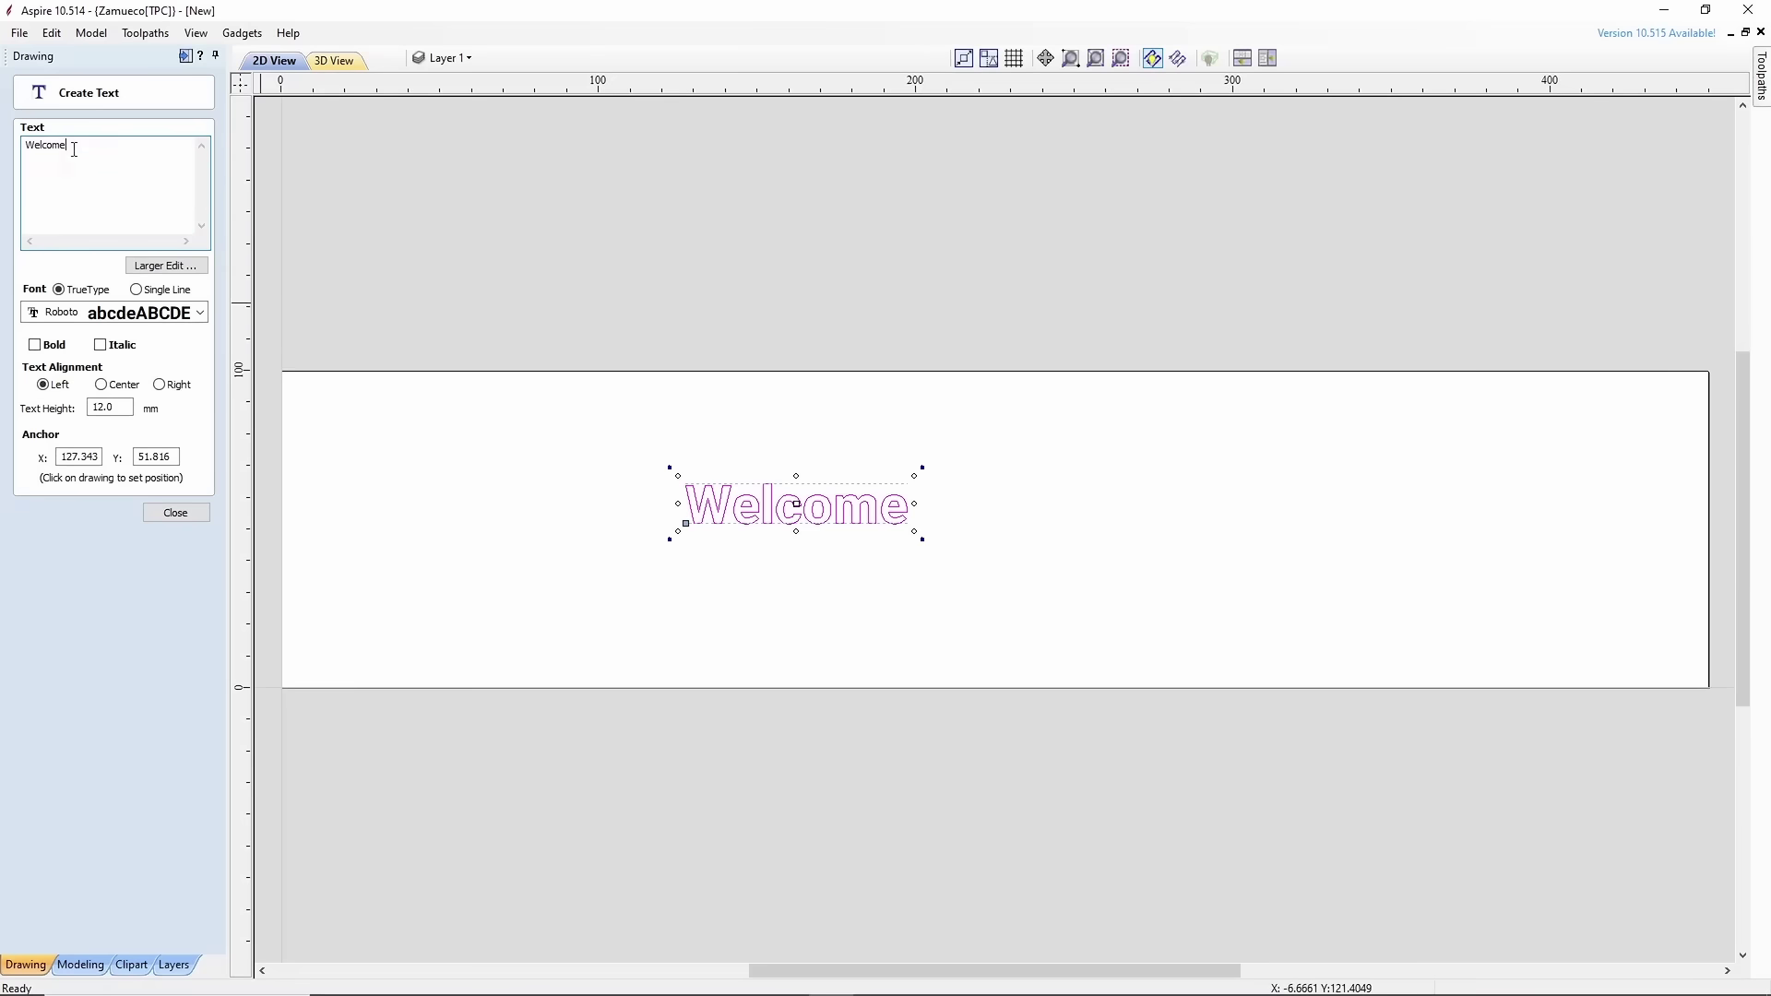
pyautogui.click(181, 517)
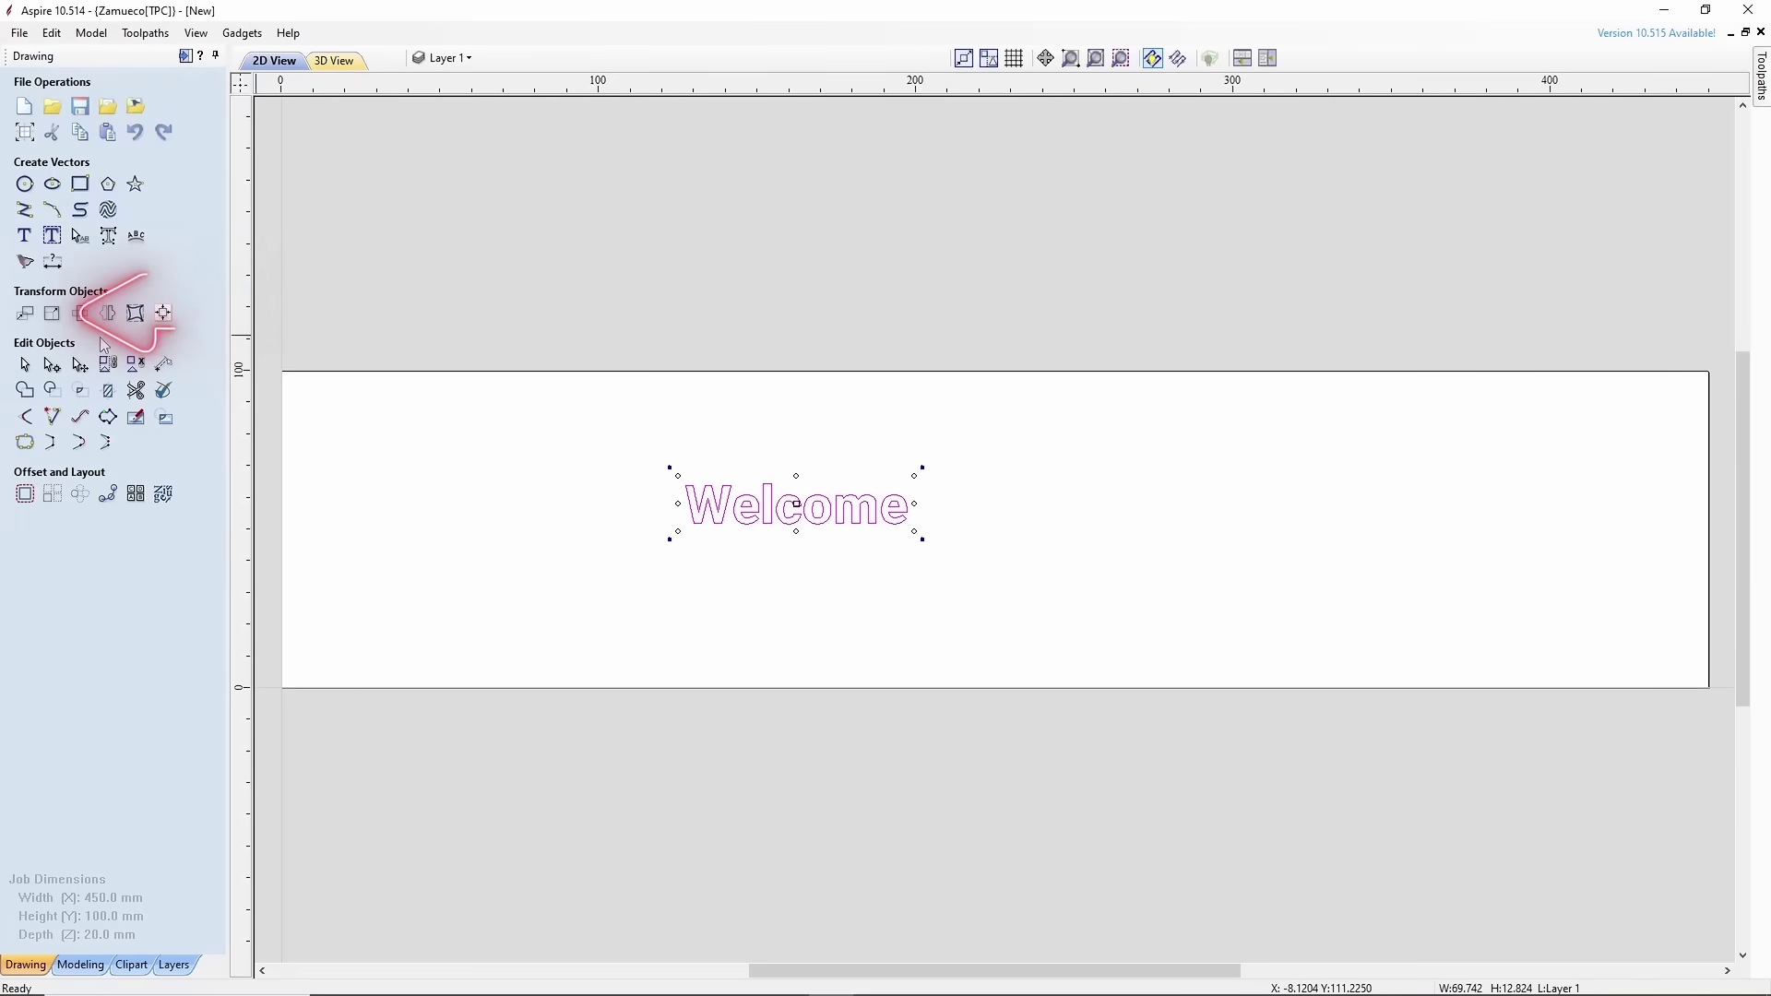
# Scale the Welcome text to 400 mm wide (73.552 mm high).
pyautogui.click(52, 313)
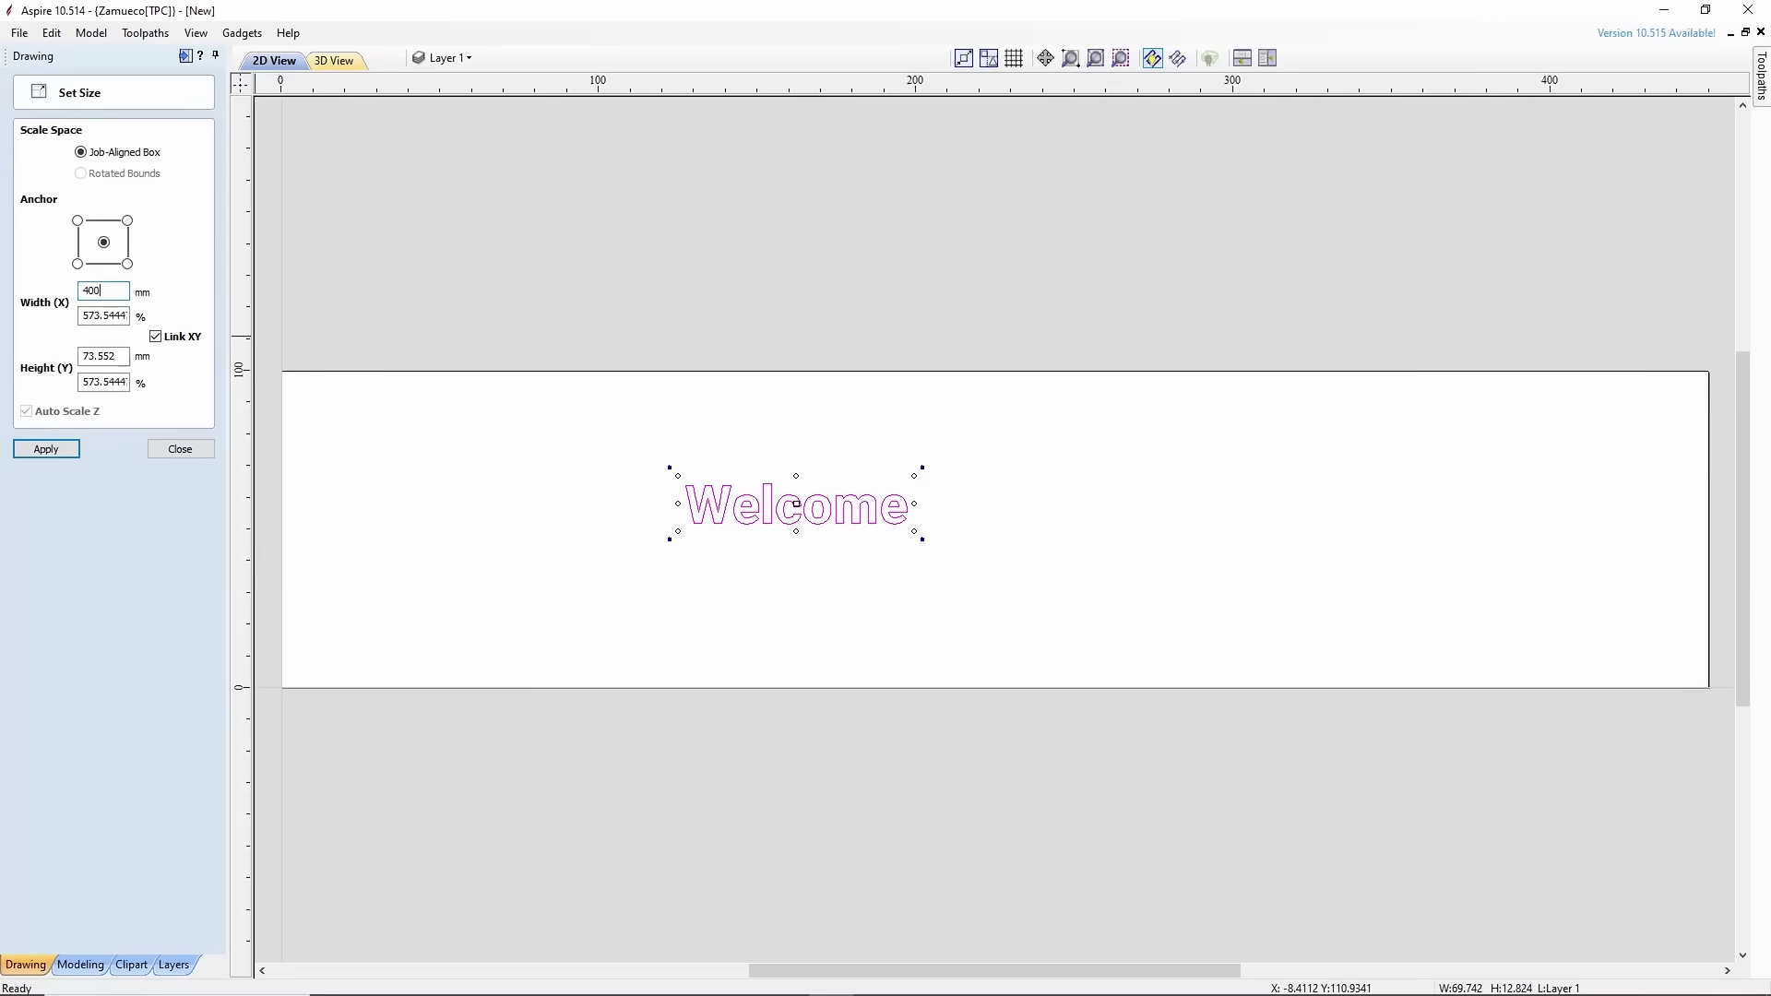
pyautogui.click(57, 450)
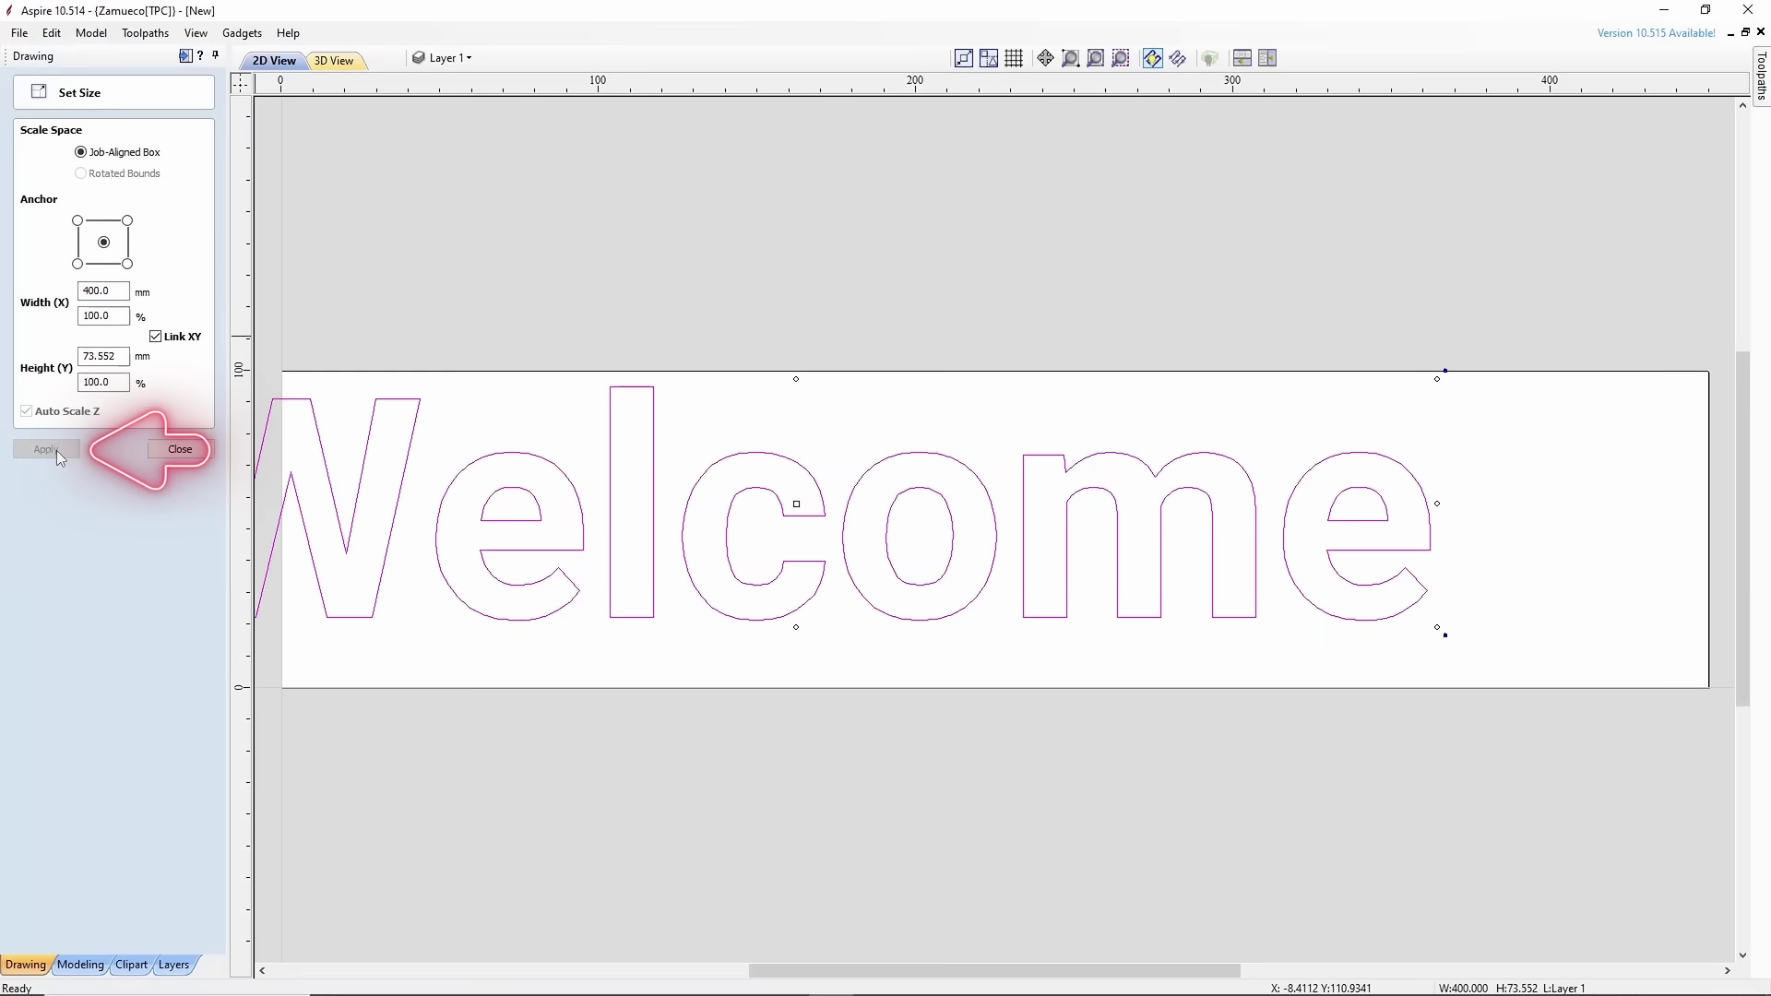
pyautogui.click(195, 452)
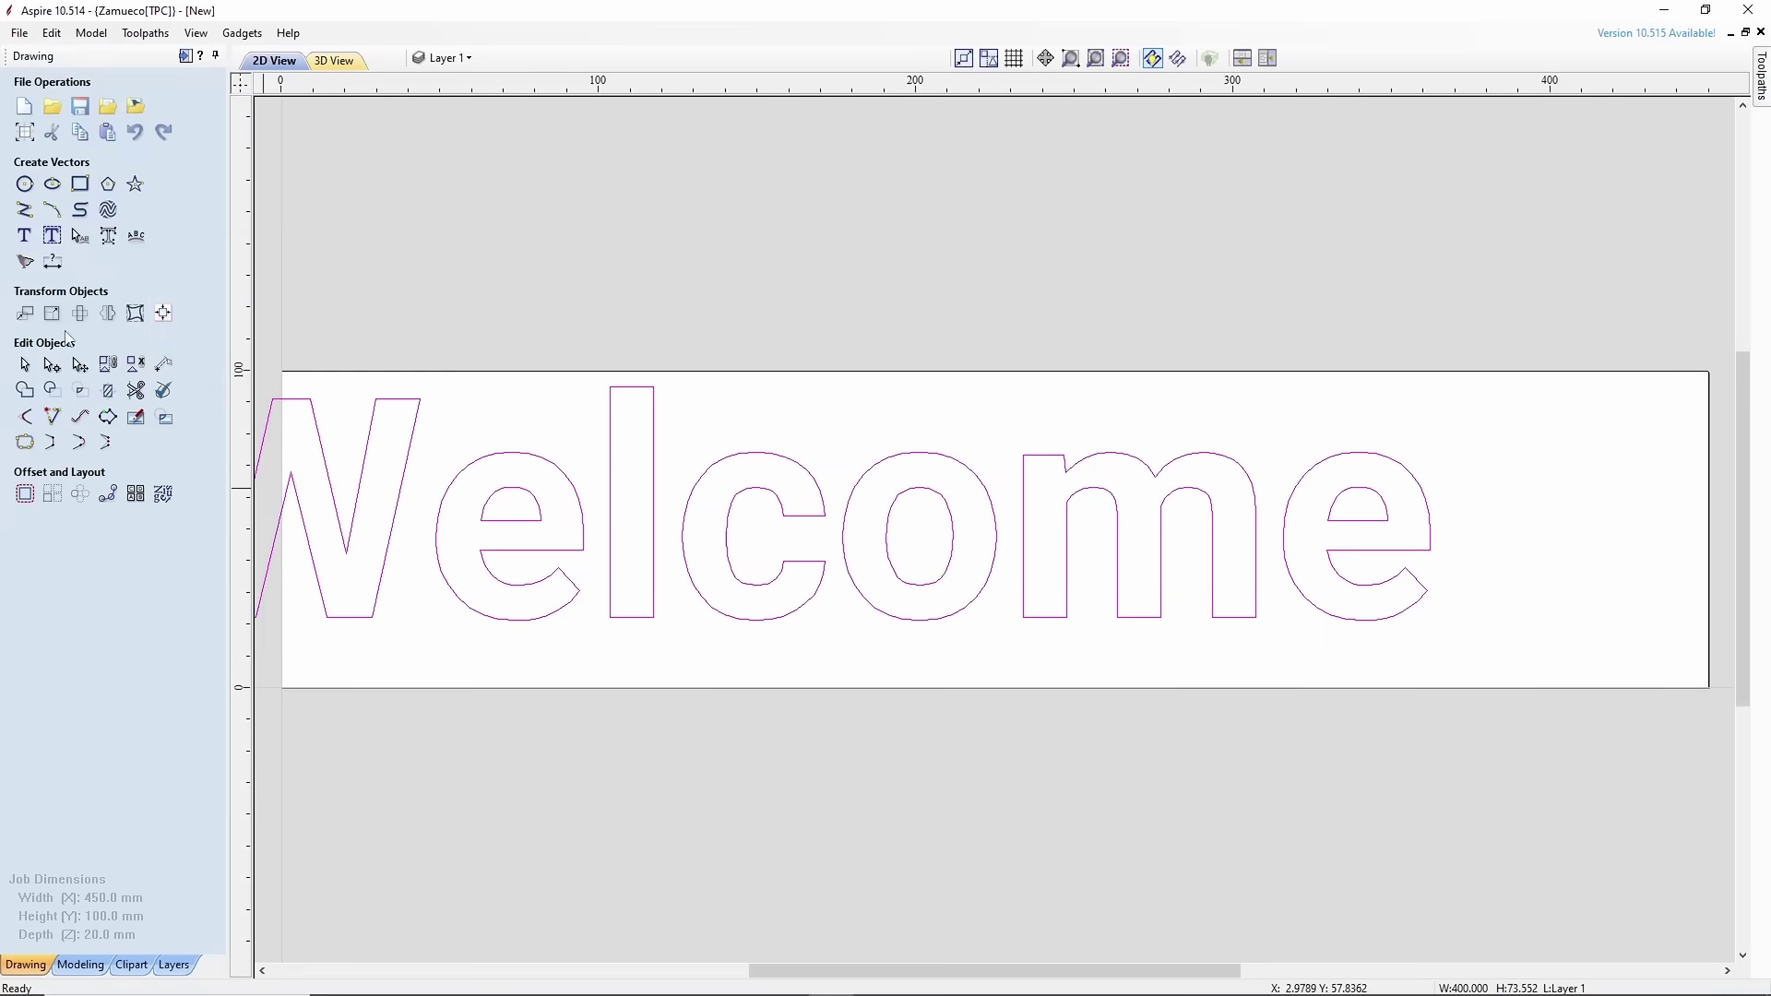
# Centre the Welcome text on the material.
pyautogui.click(164, 314)
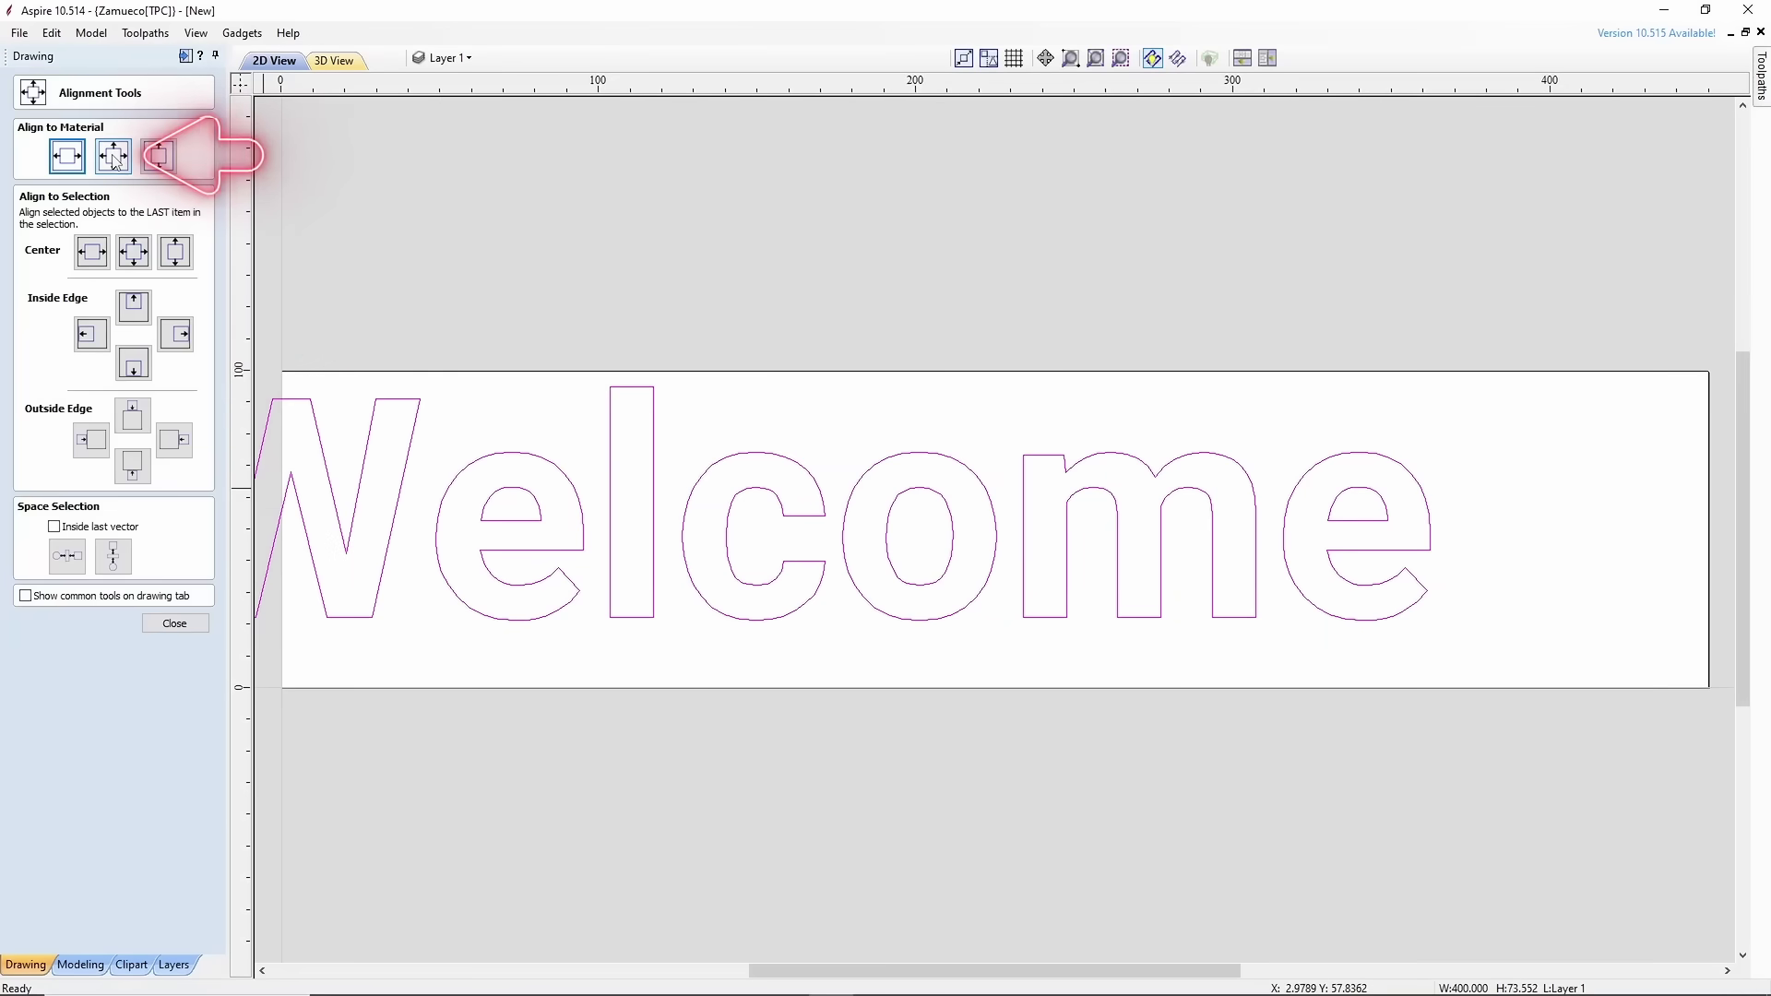
pyautogui.click(113, 156)
pyautogui.click(175, 623)
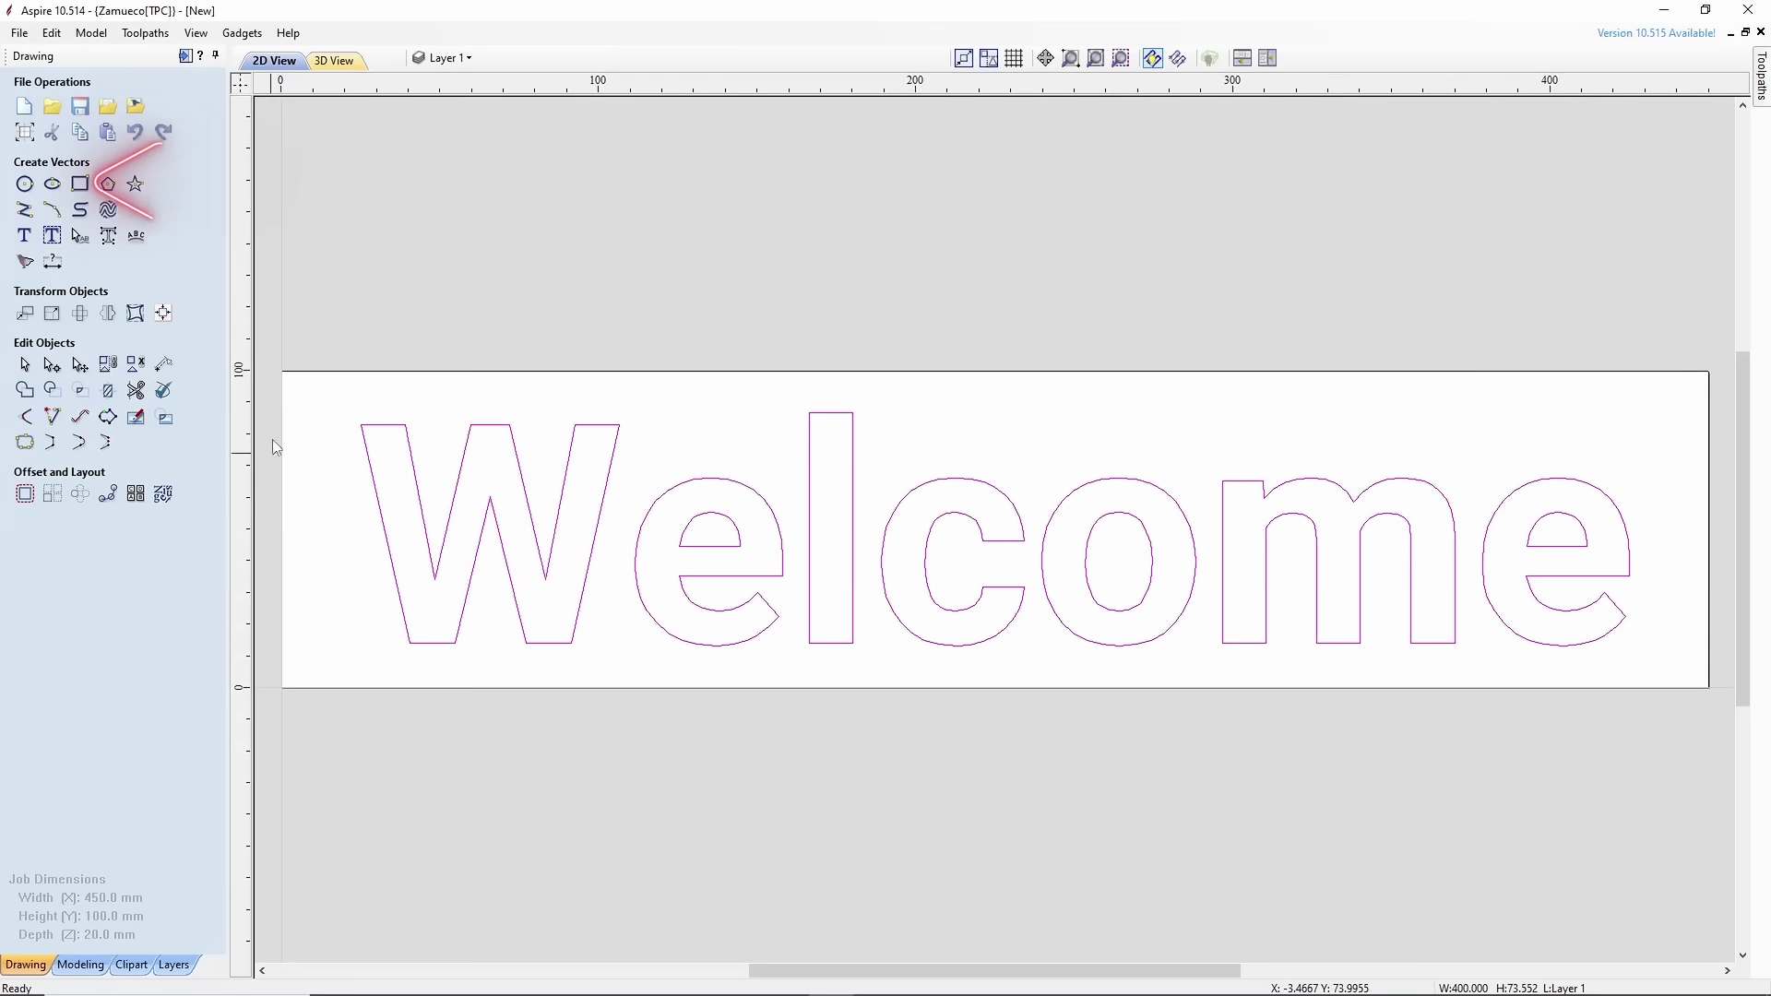
# Draw a 420 × 86 mm rectangle with 10 mm radiused external corners.
pyautogui.click(80, 184)
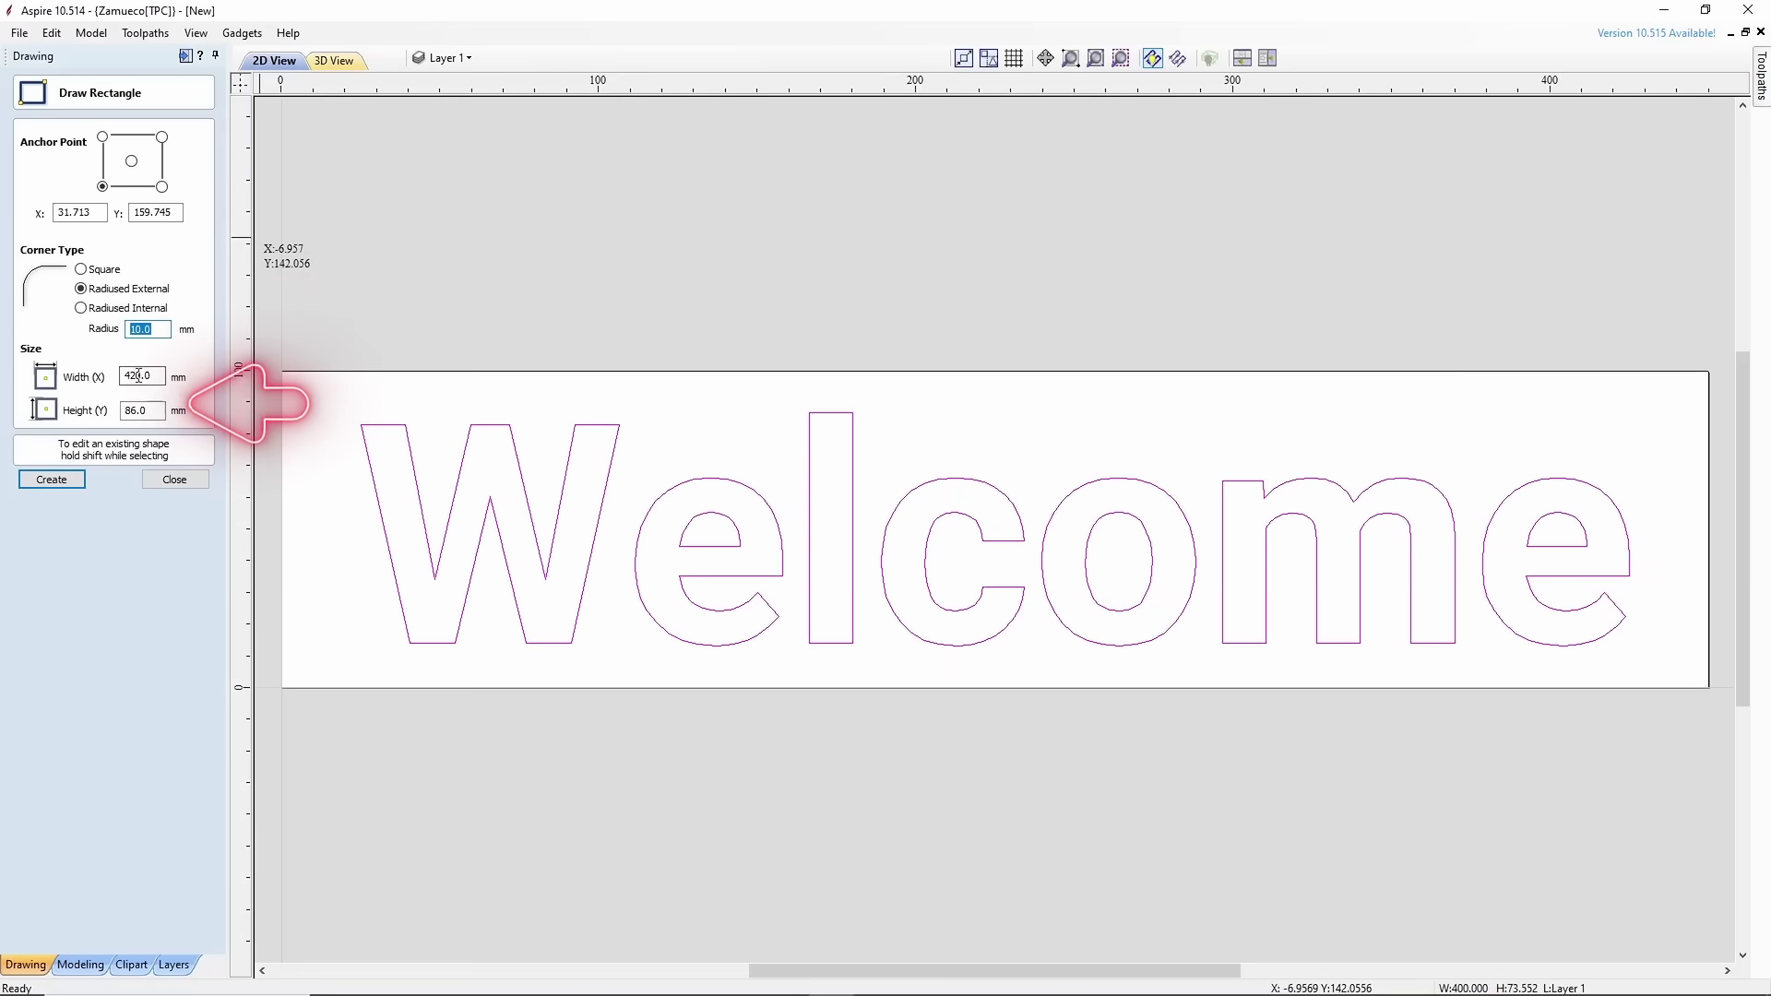
pyautogui.click(64, 480)
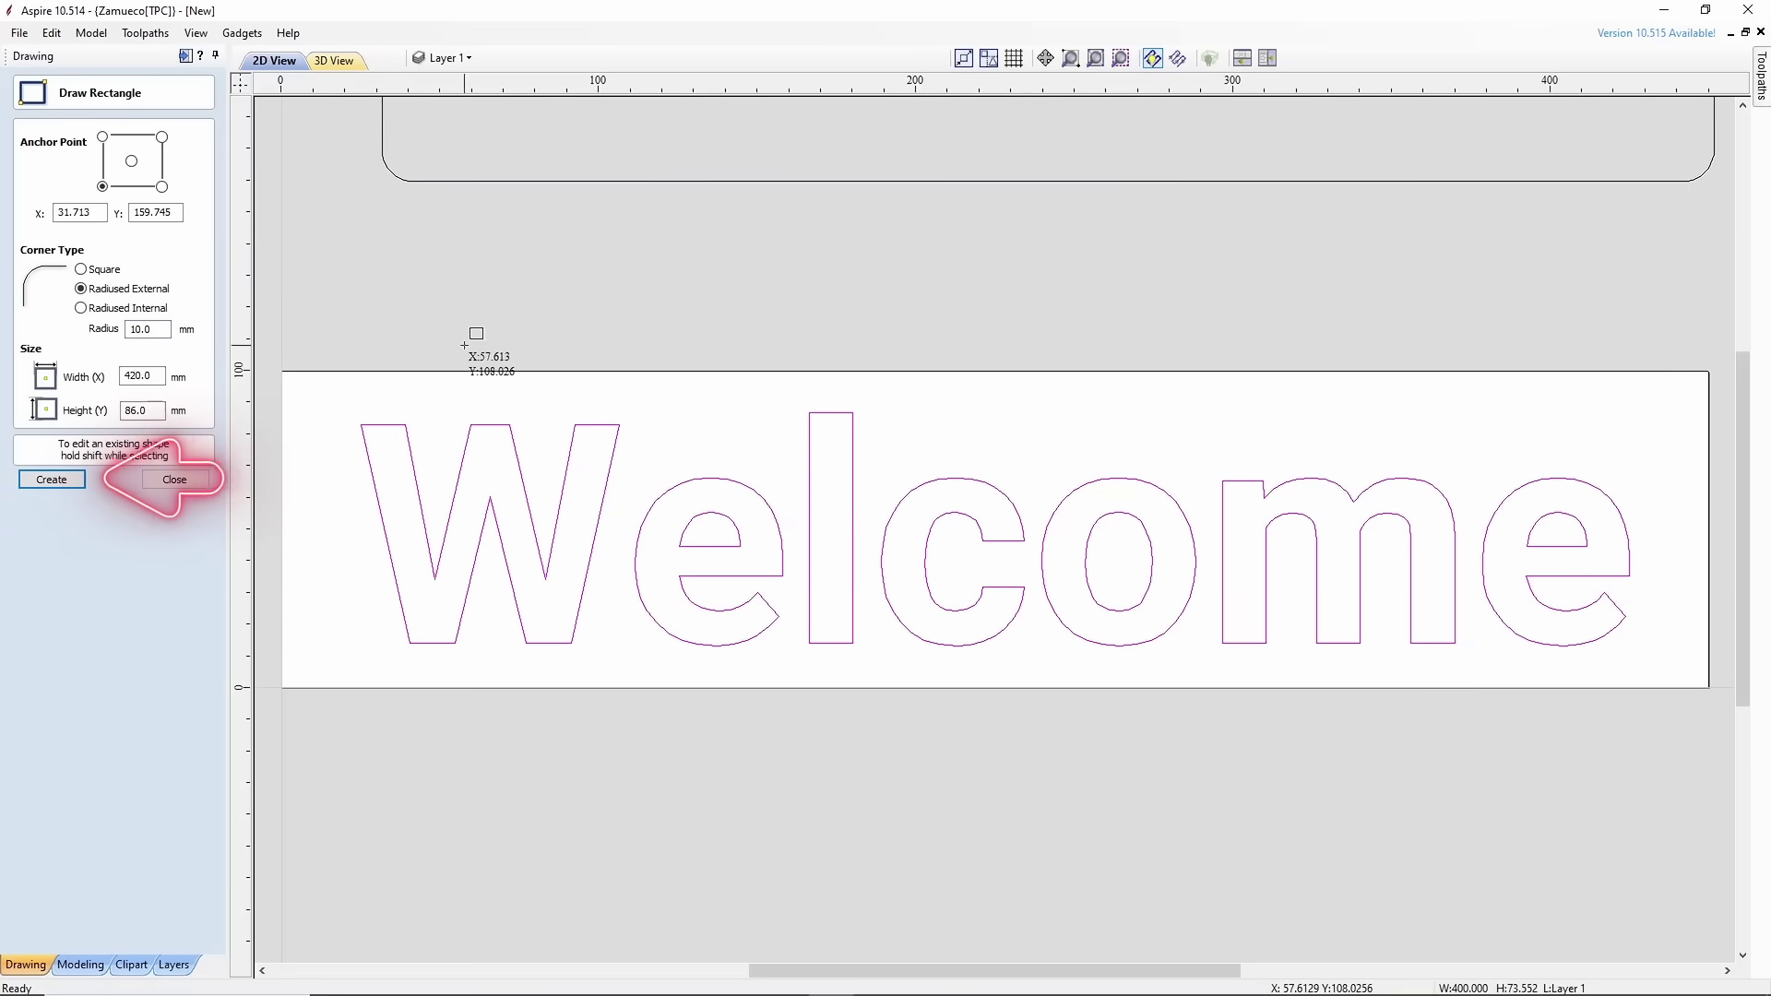
pyautogui.click(174, 479)
# Centre the new border rectangle on the material.
pyautogui.click(531, 181)
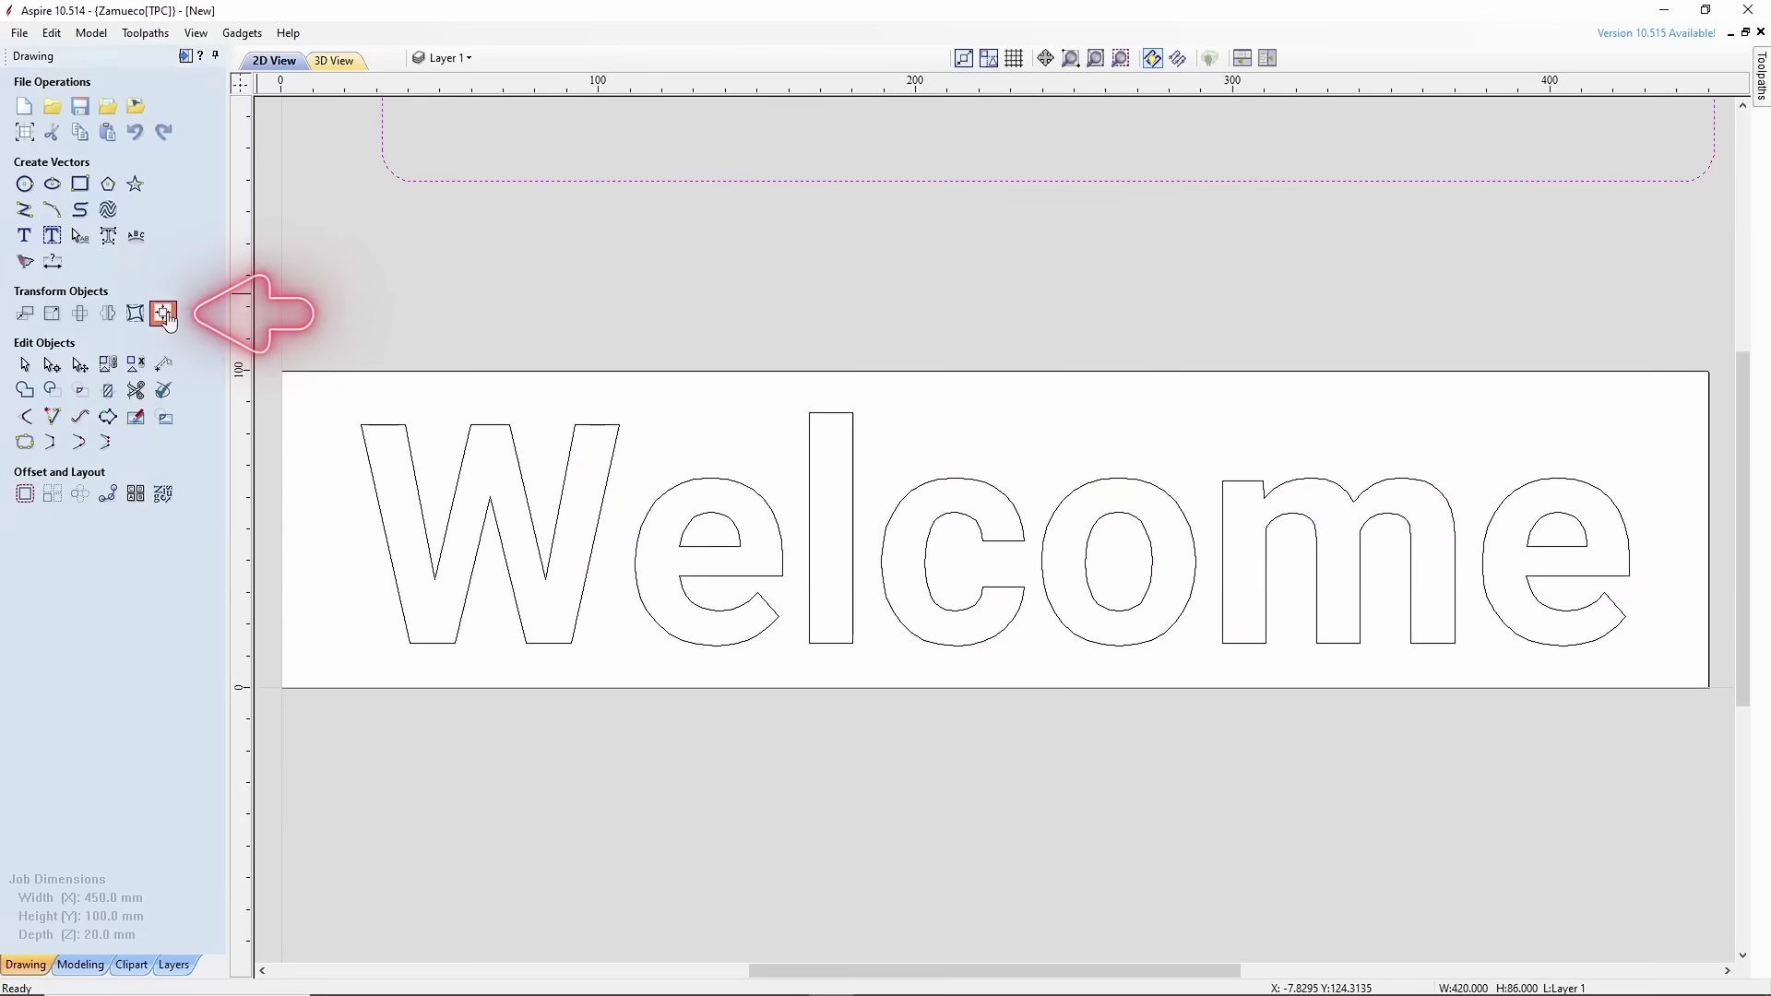
pyautogui.click(168, 308)
pyautogui.click(112, 156)
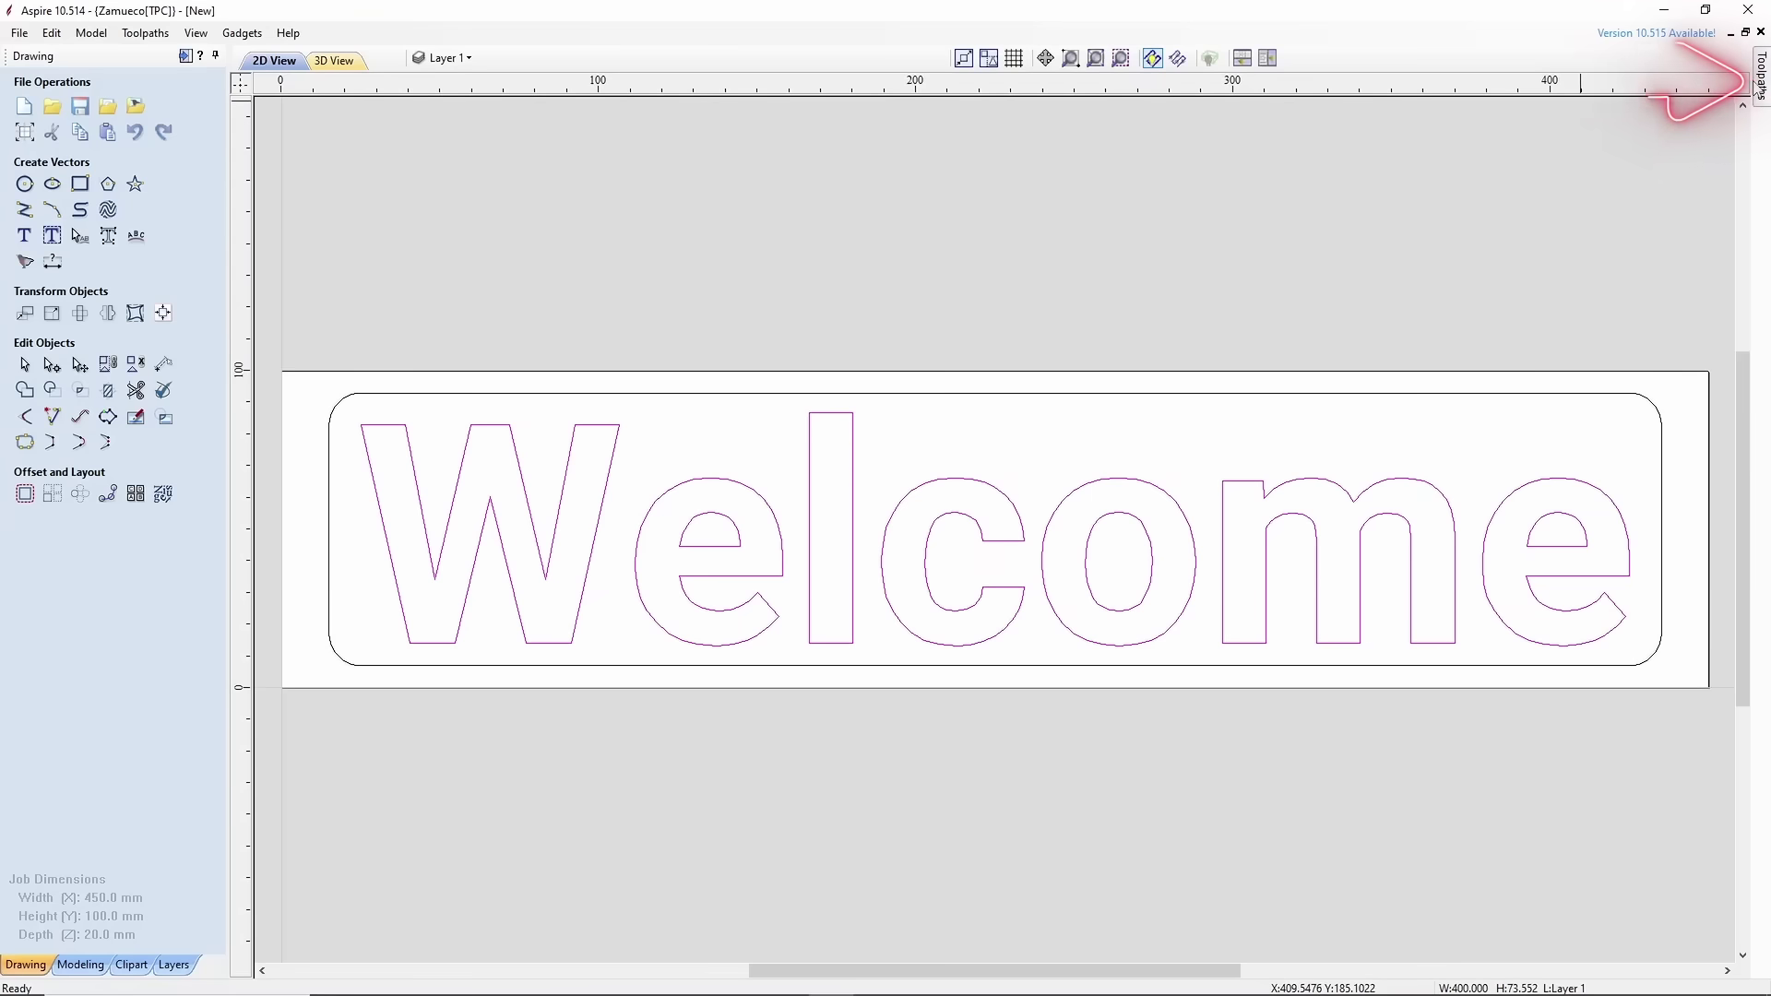
# Start V-Carve 1 as a V-Carve / Engraving toolpath with start depth 0 and Flat Depth off.
pyautogui.click(1758, 81)
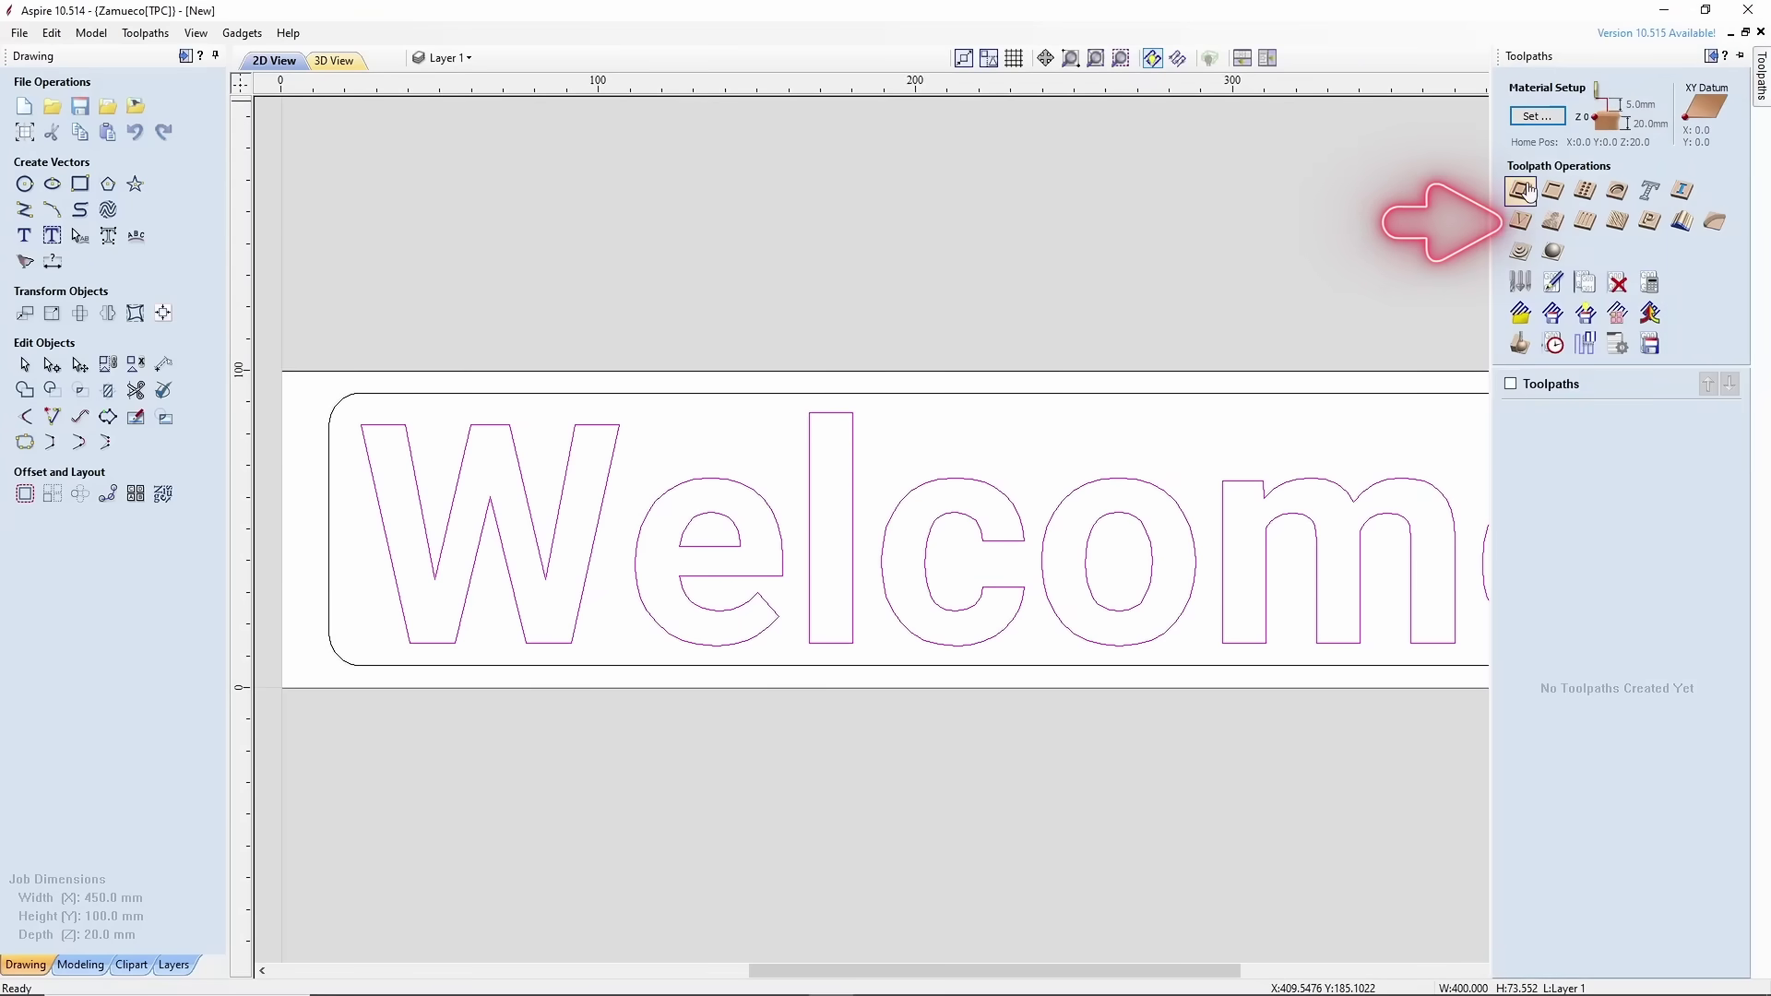
pyautogui.click(1526, 224)
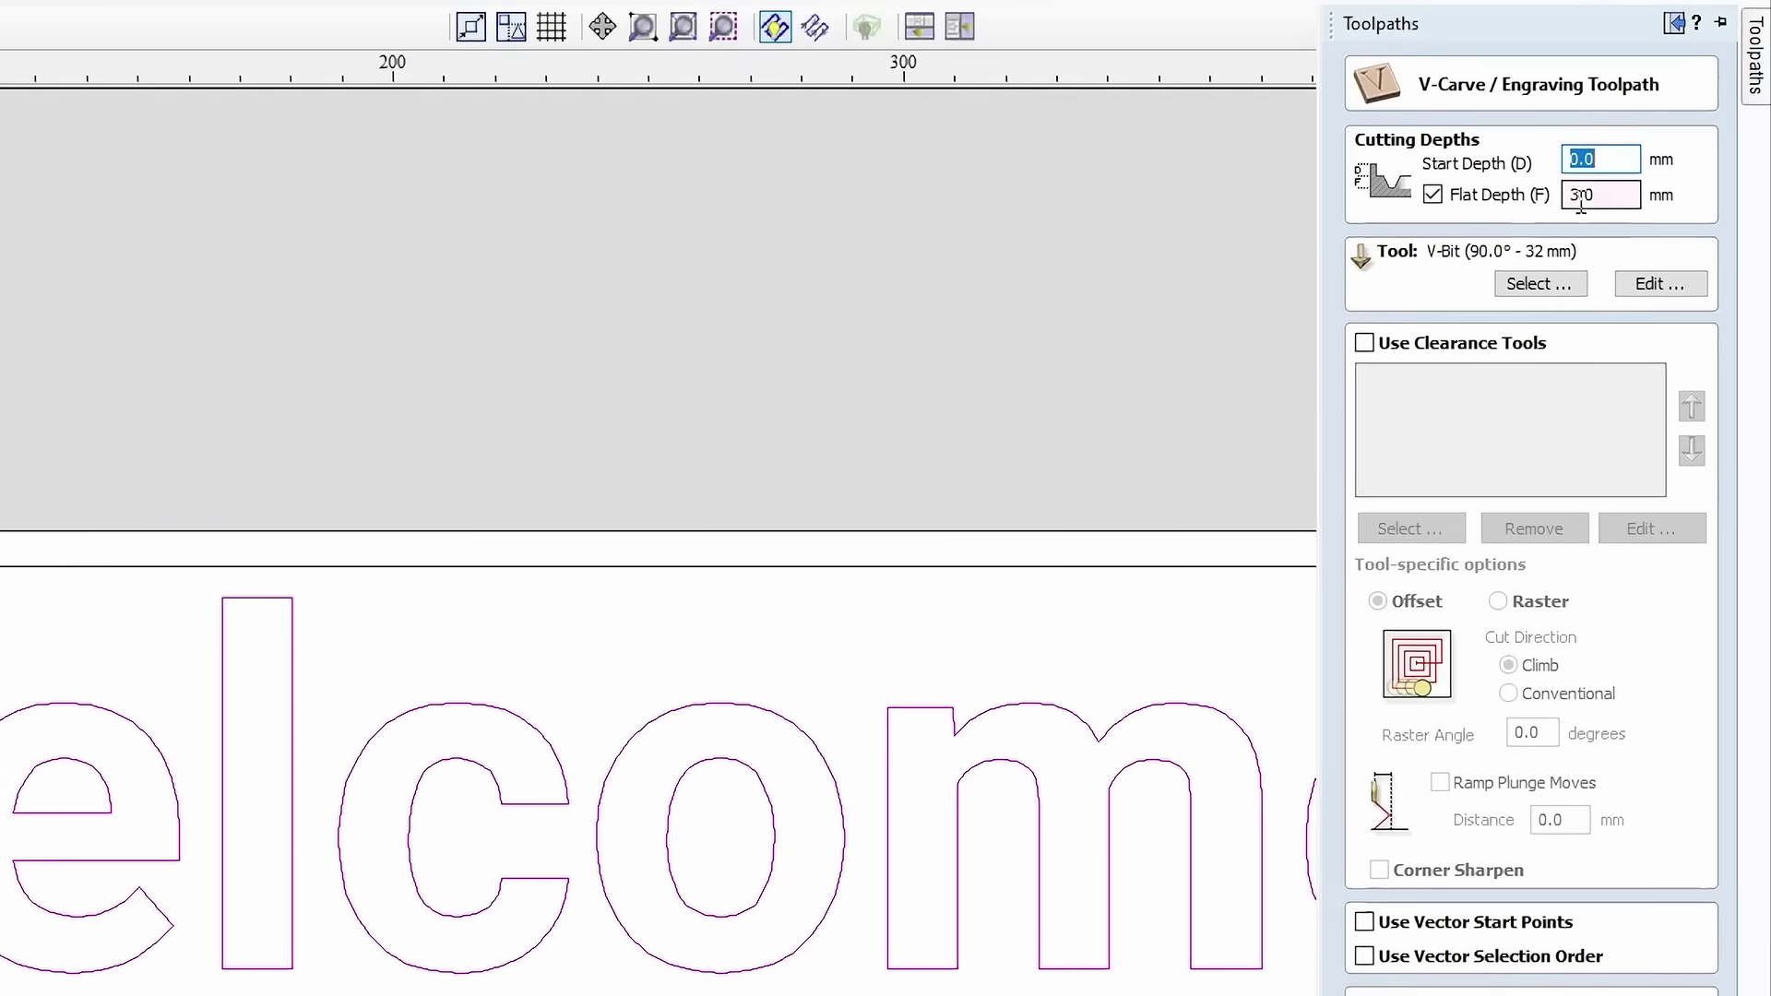
pyautogui.click(1432, 196)
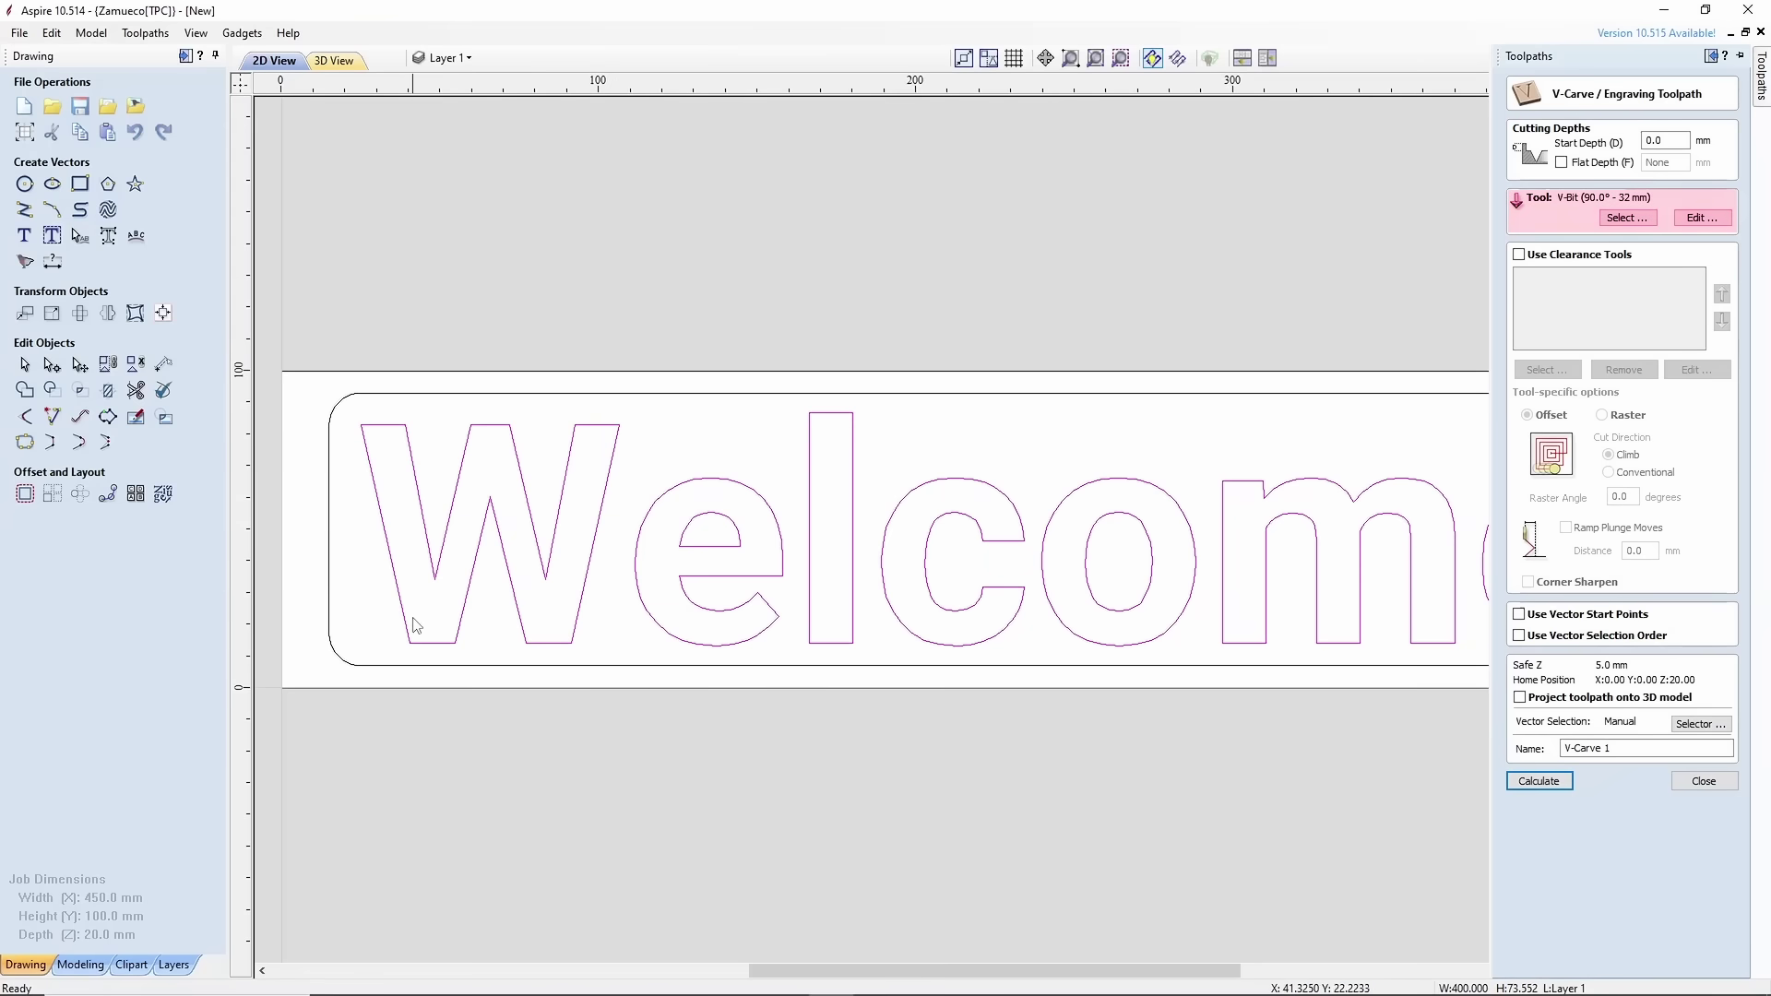
# Open the Tool Database on the 90° 32 mm V-bit with units kept in mm.
pyautogui.click(1623, 218)
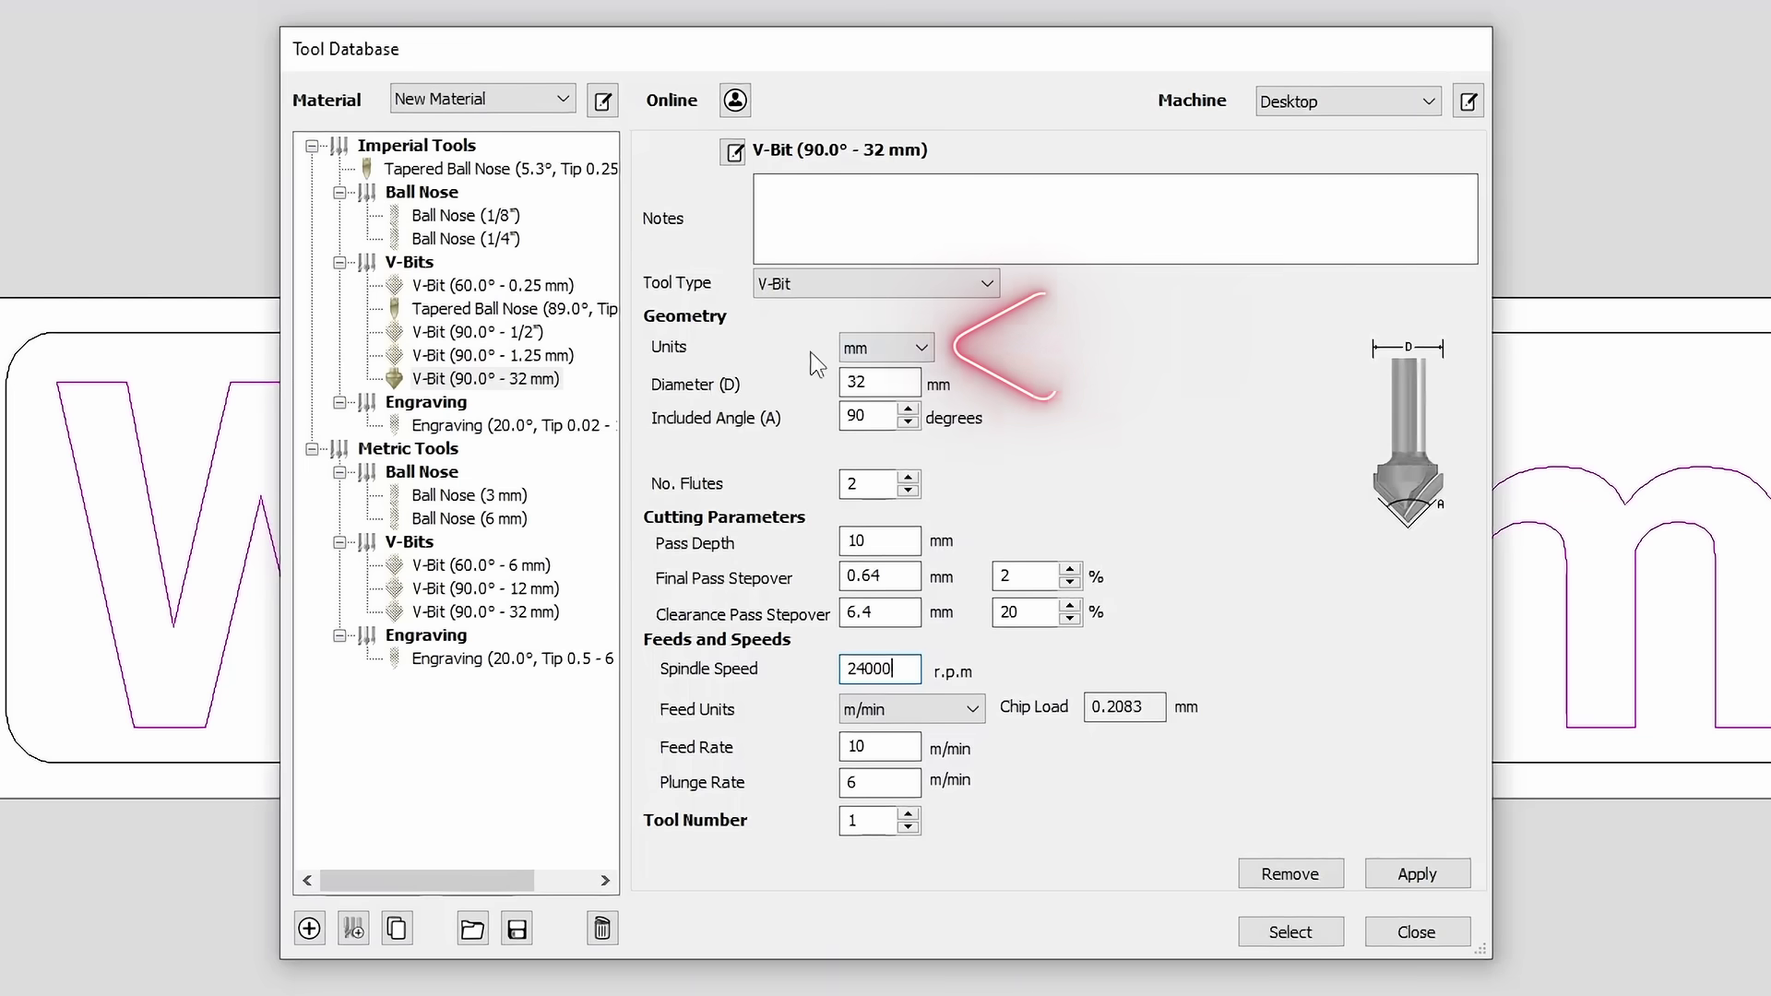
pyautogui.click(887, 348)
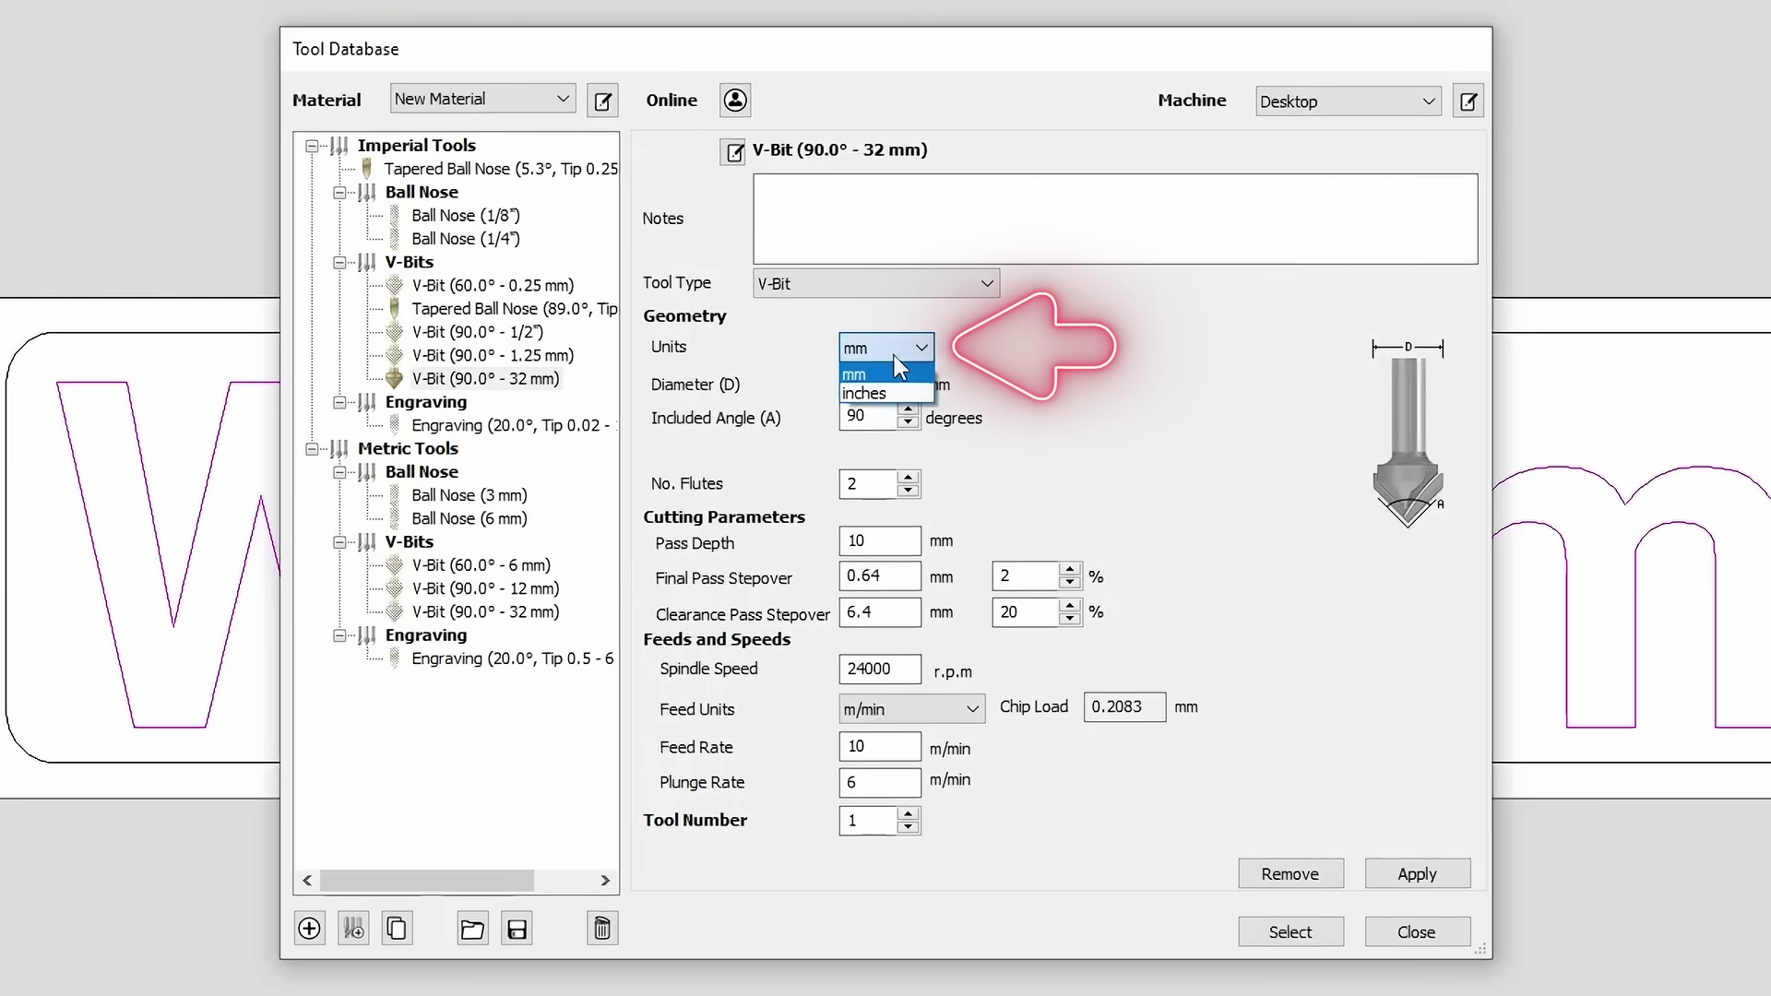
pyautogui.click(895, 375)
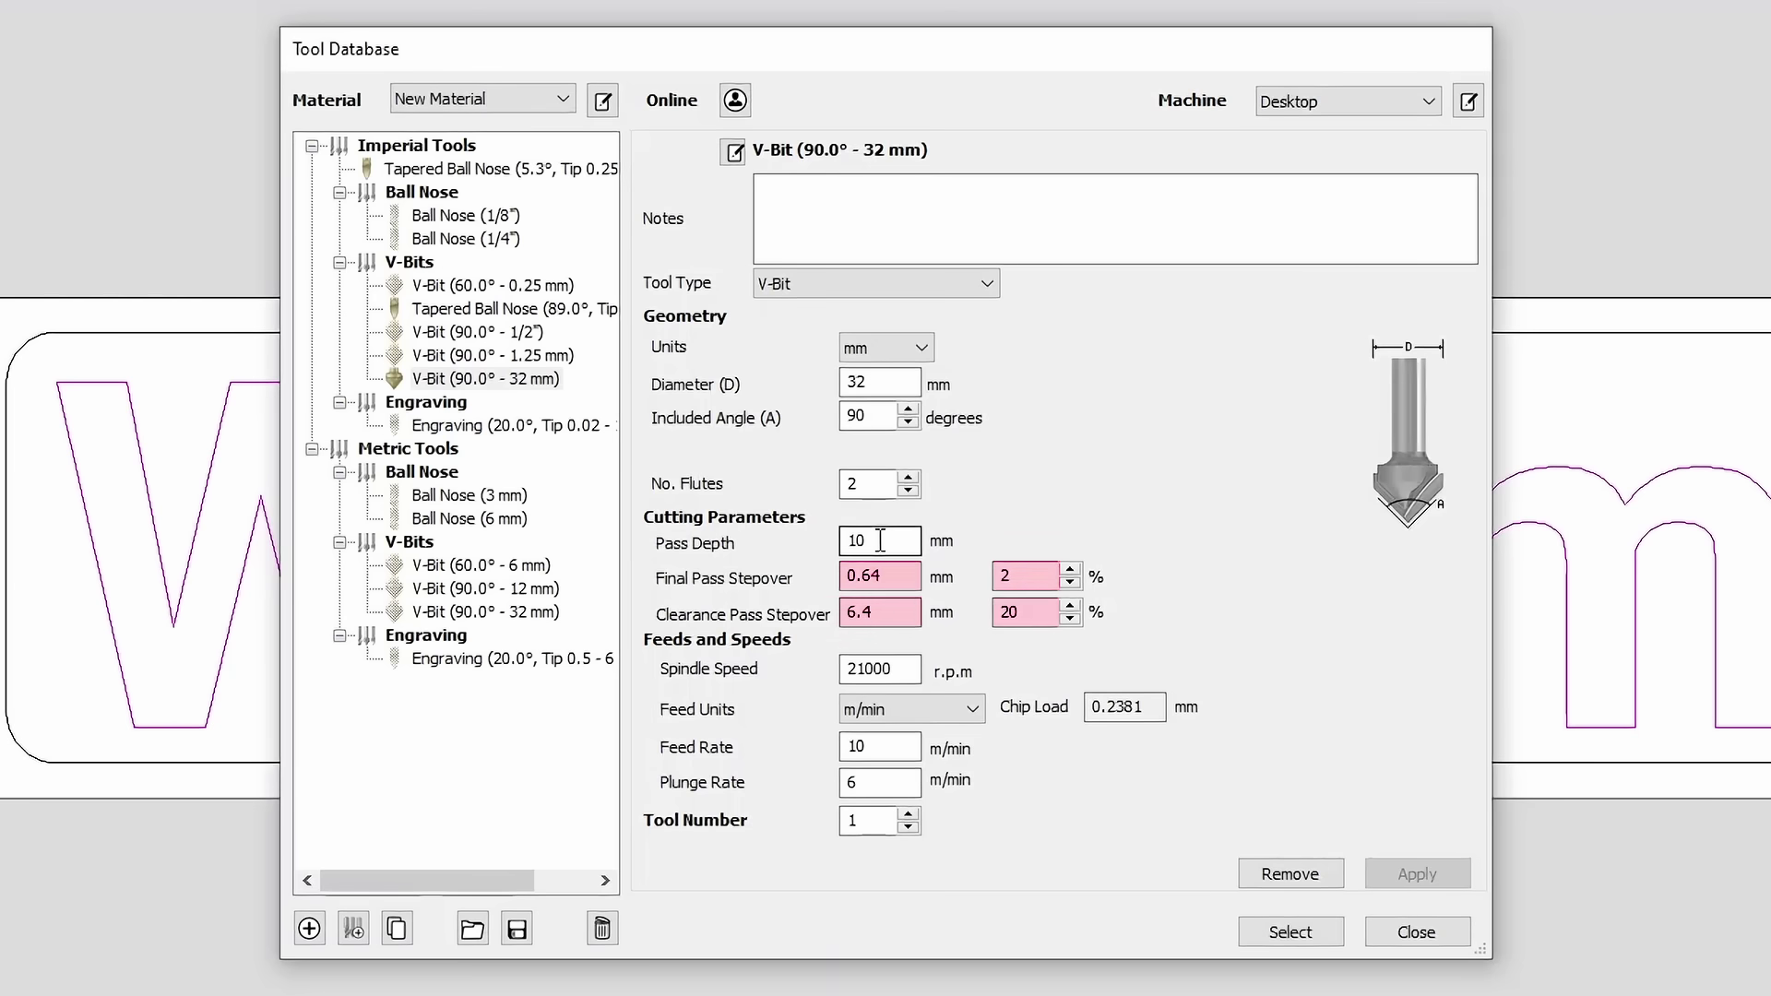
# Set the V-bit spindle speed to 24000 r.p.m., check feed and plunge rates, and calculate V-Carve 1.
pyautogui.doubleClick(910, 668)
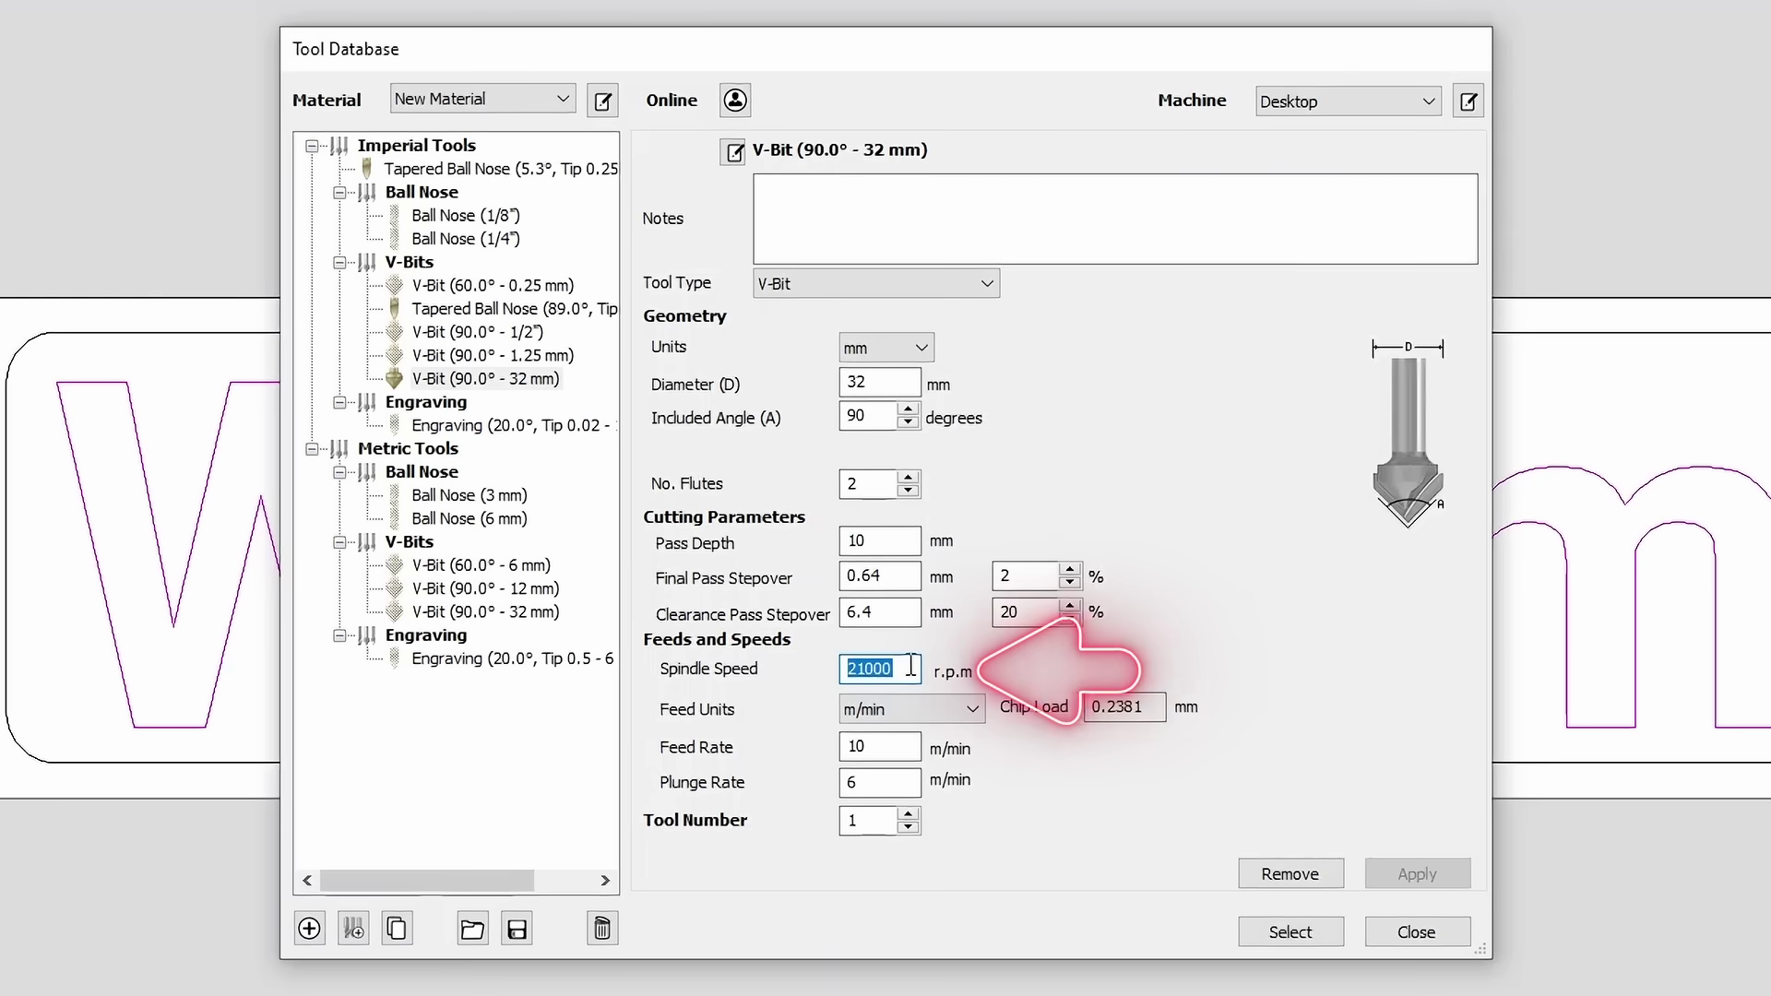
pyautogui.write('2')
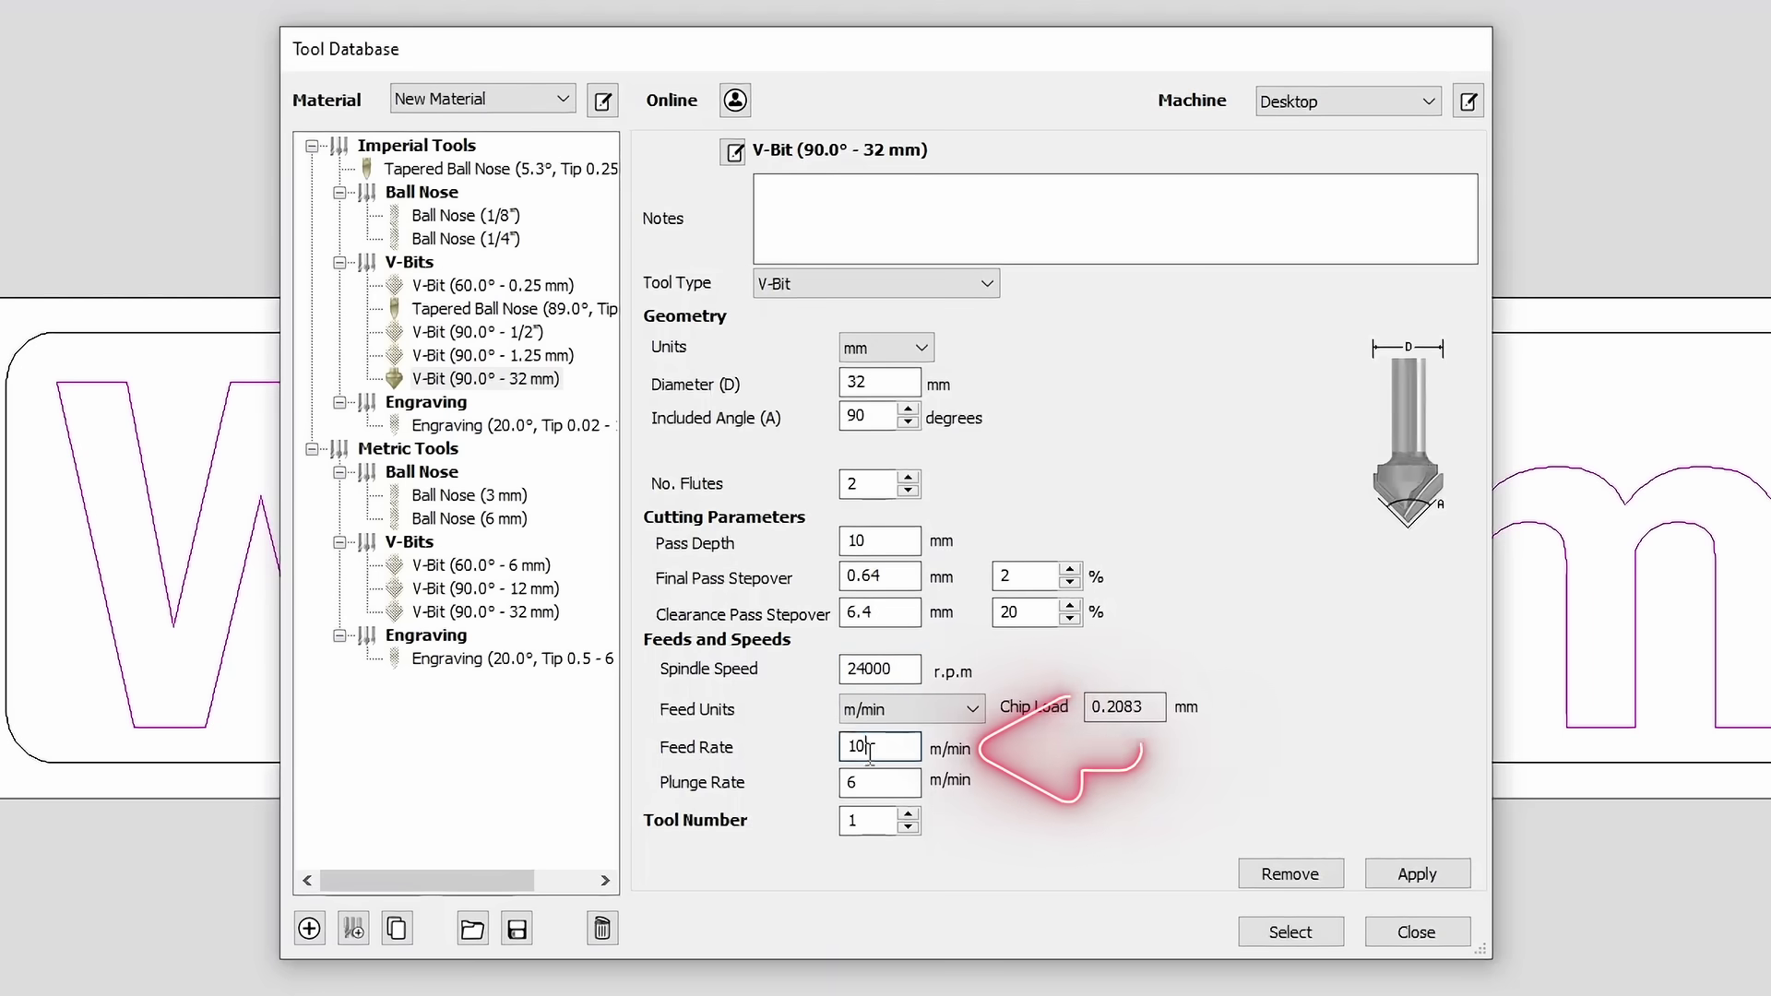
pyautogui.doubleClick(908, 745)
pyautogui.press('Tab')
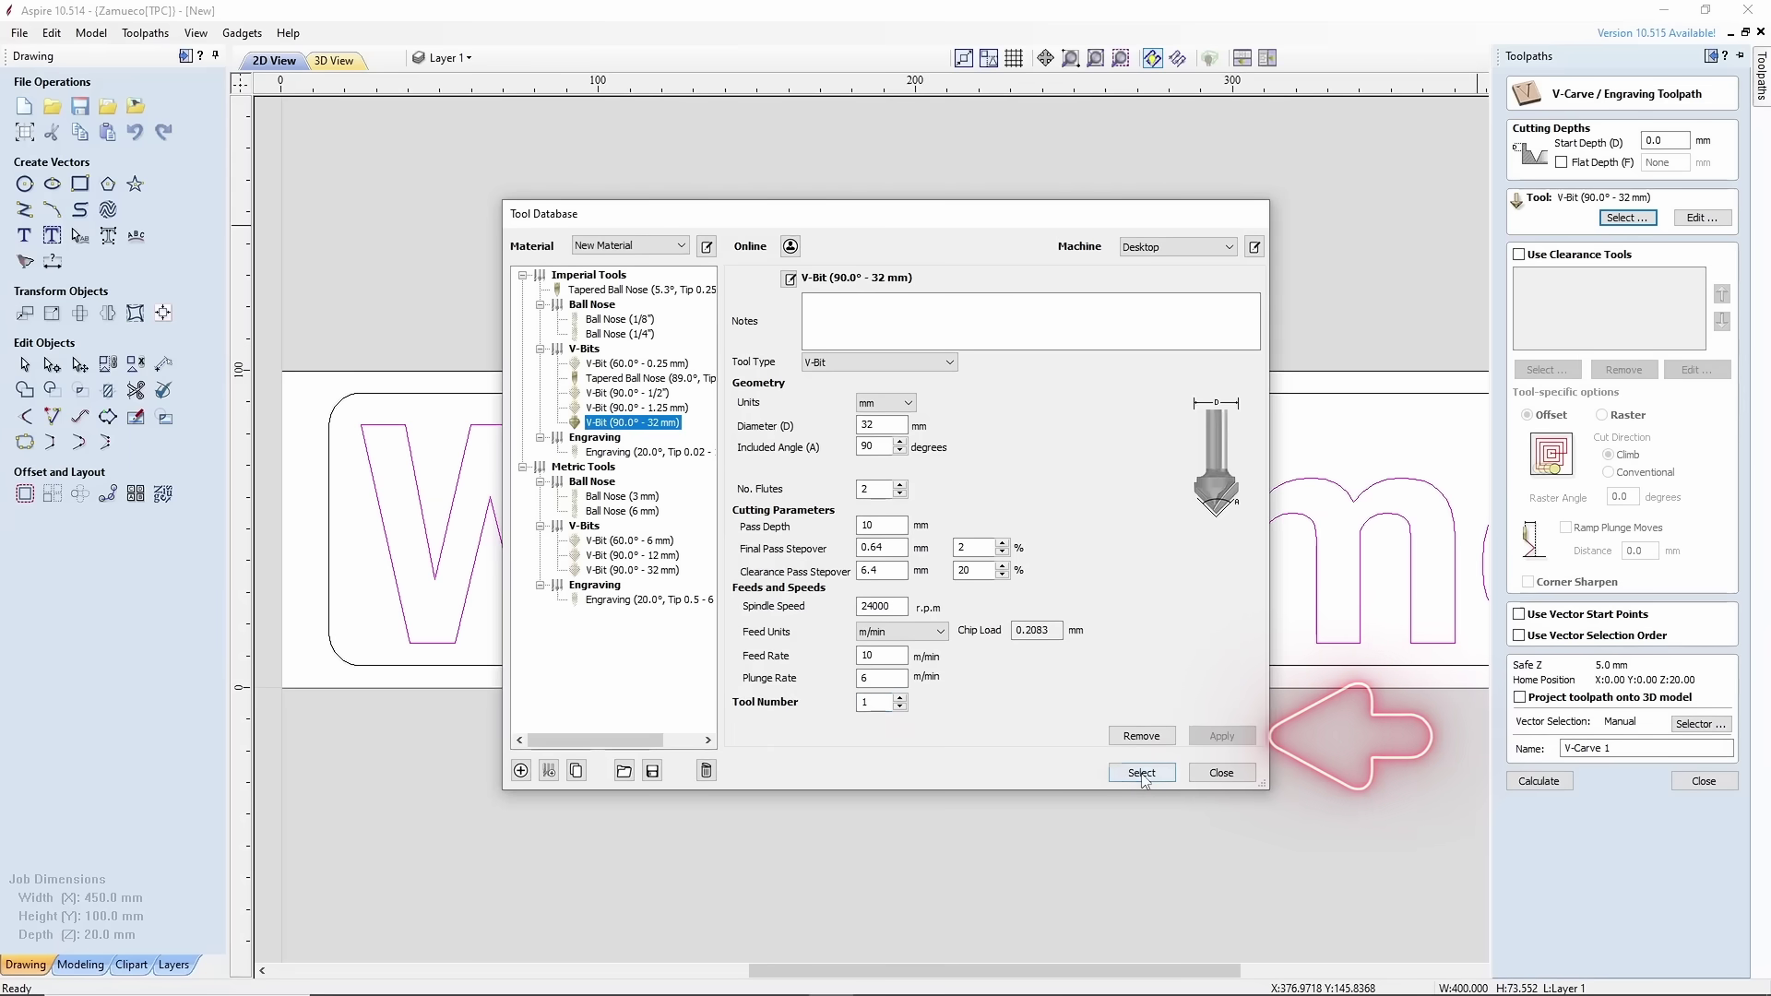
pyautogui.click(1142, 773)
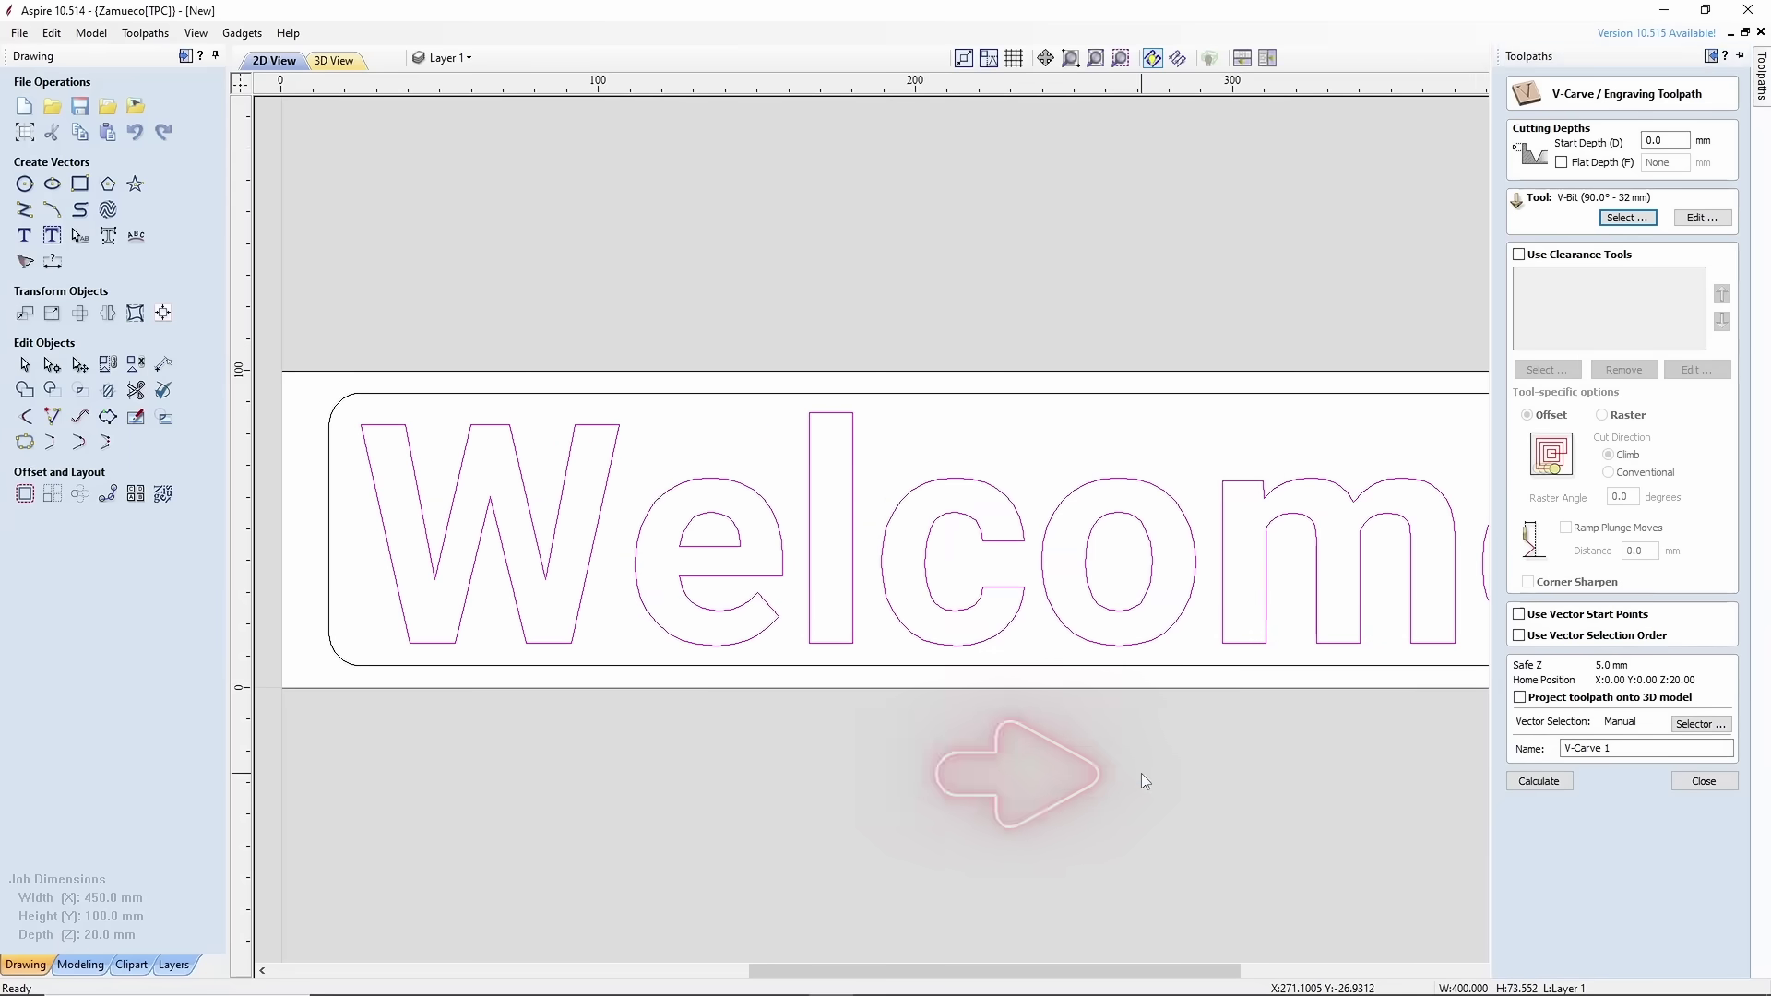
pyautogui.click(1538, 781)
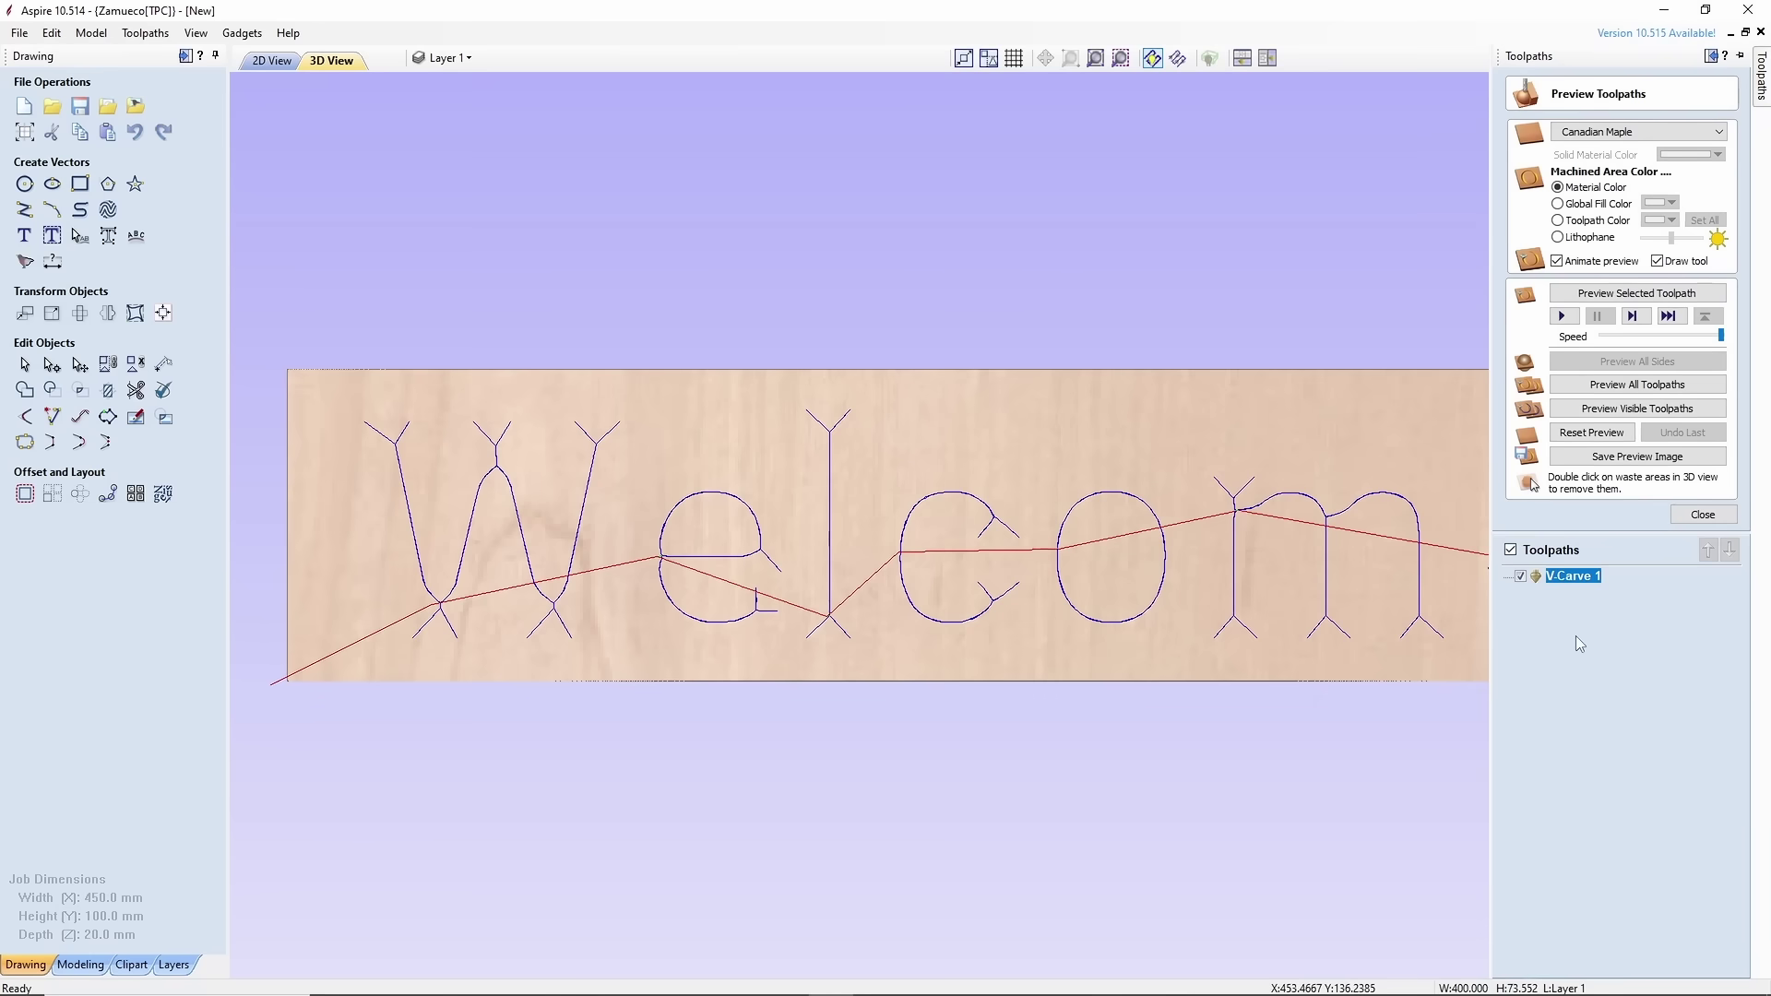
# Preview the V-carved Welcome lettering in 3D, tilt to inspect it, then return to 2D view.
pyautogui.click(1604, 385)
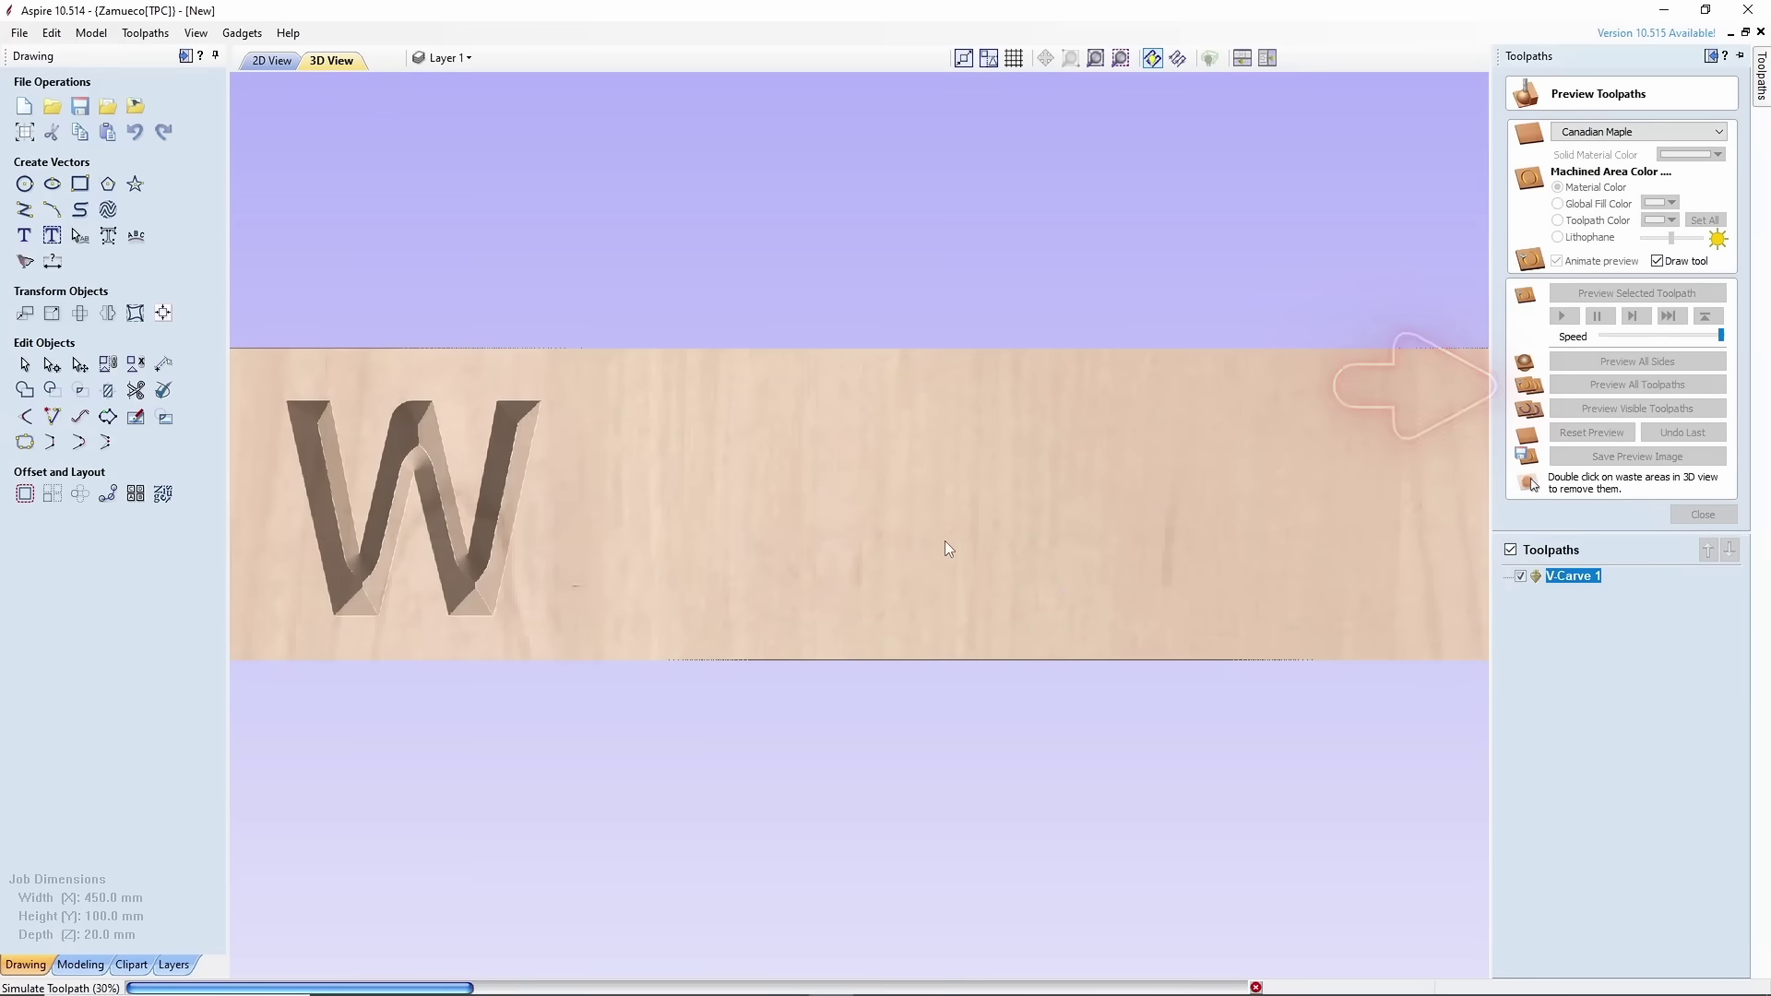
pyautogui.moveTo(1064, 549); pyautogui.dragTo(929, 320)
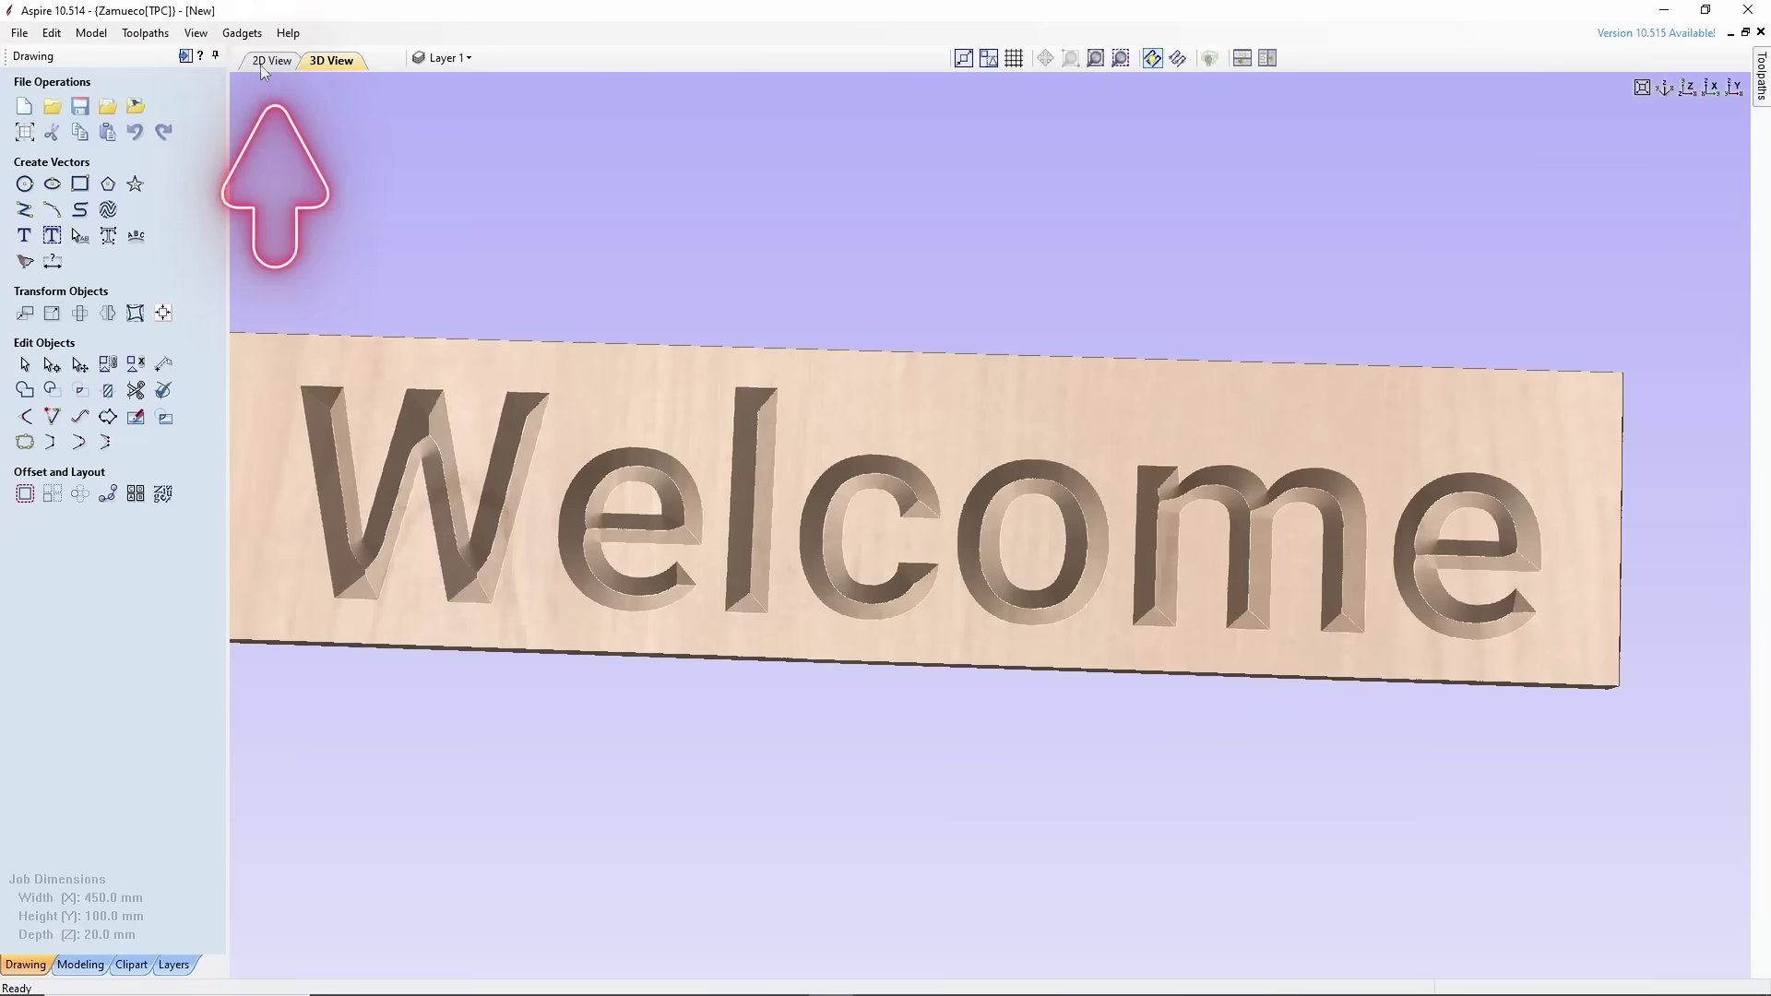
pyautogui.press('F2')
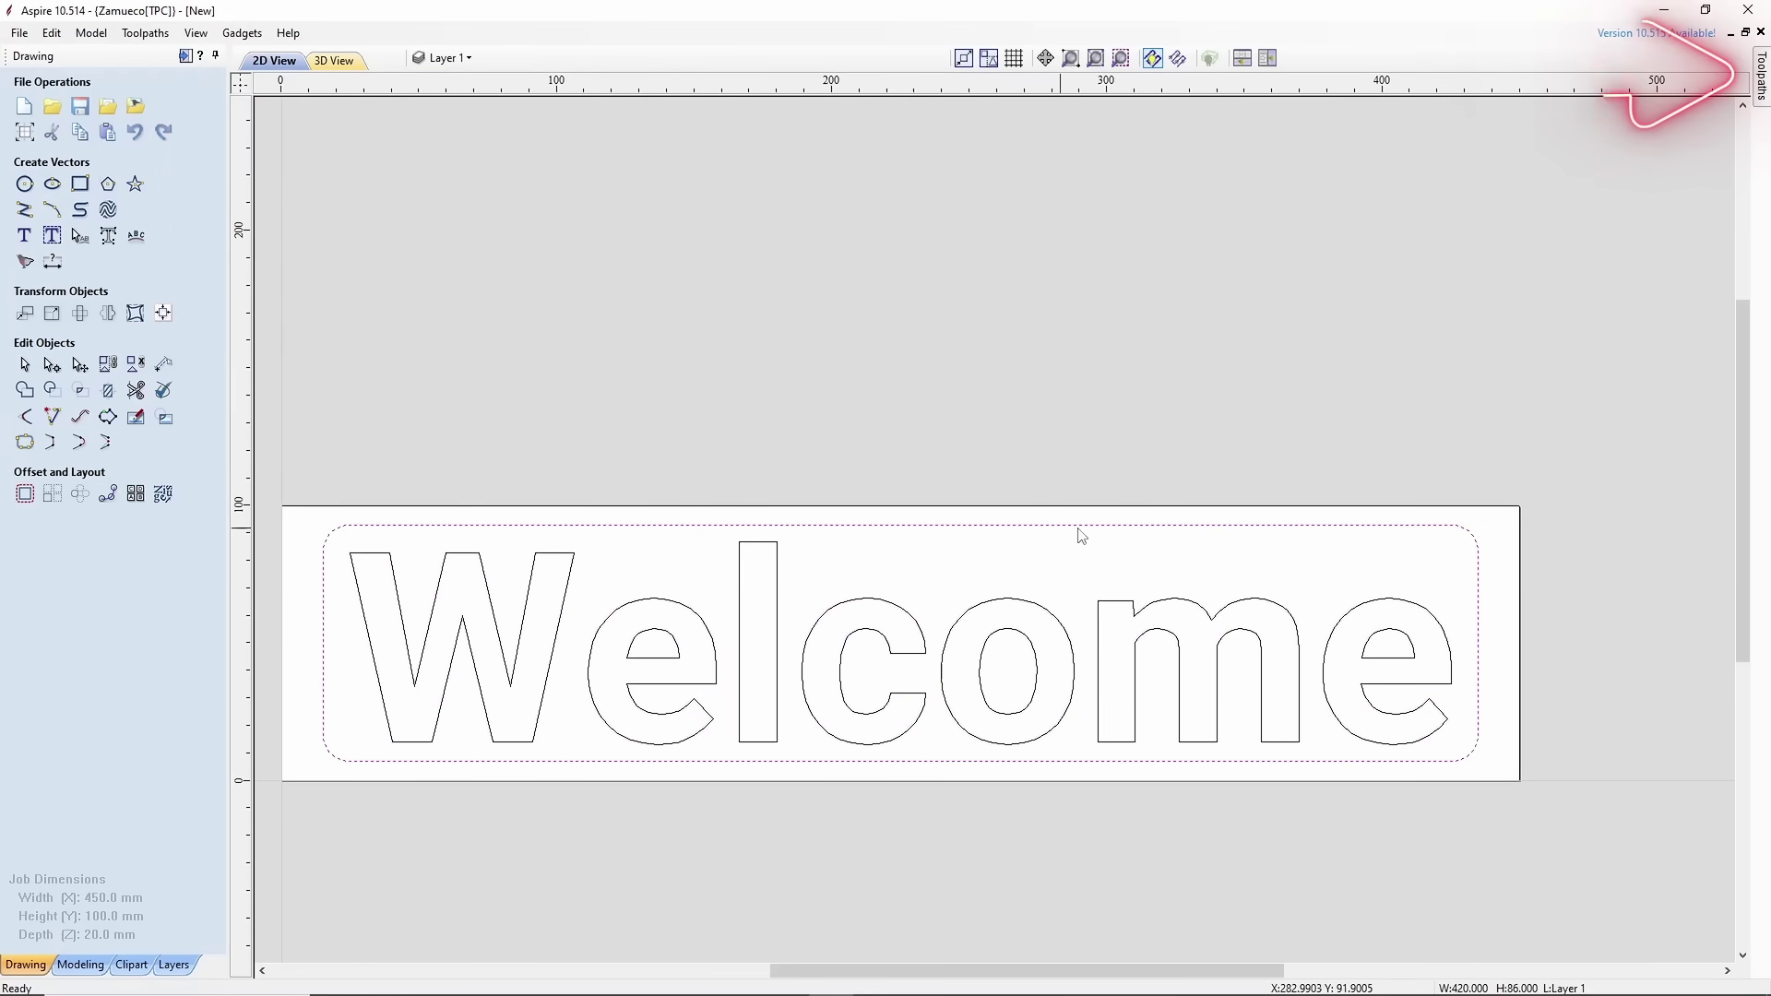
# Set up Profile 1 with the 90° 32 mm V-bit, 5.0 mm cut depth, machining Inside / Left.
pyautogui.click(1761, 76)
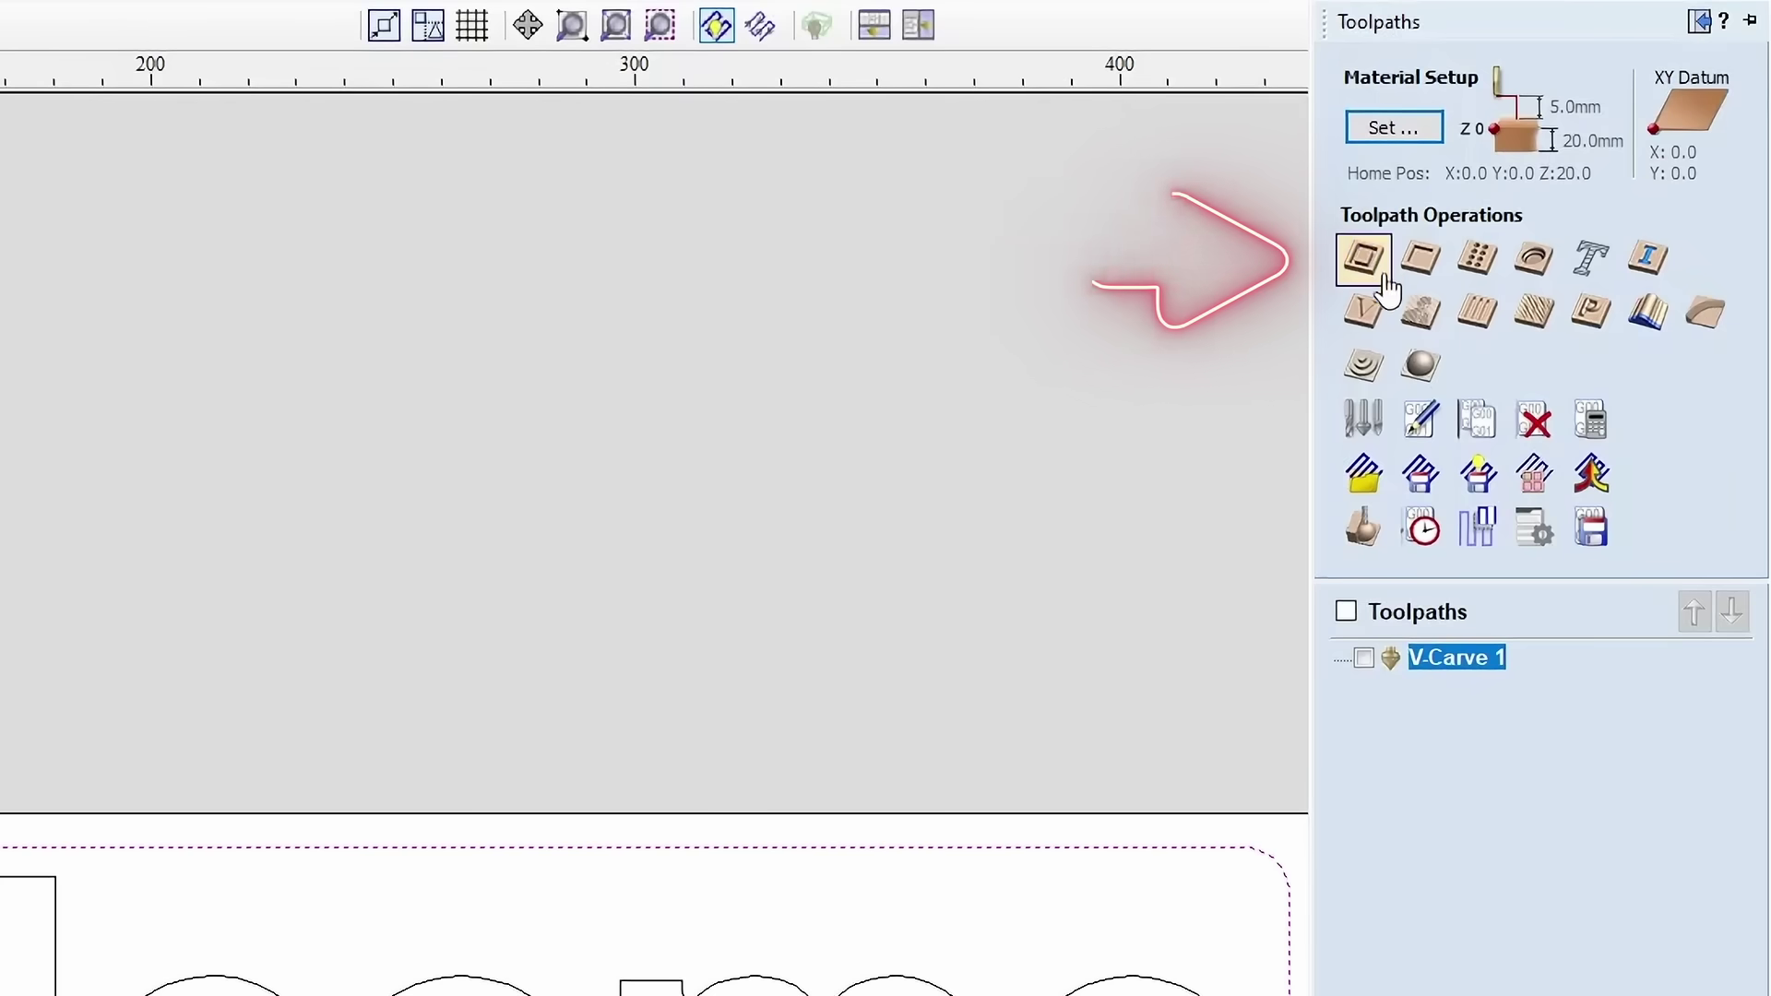
pyautogui.click(1520, 191)
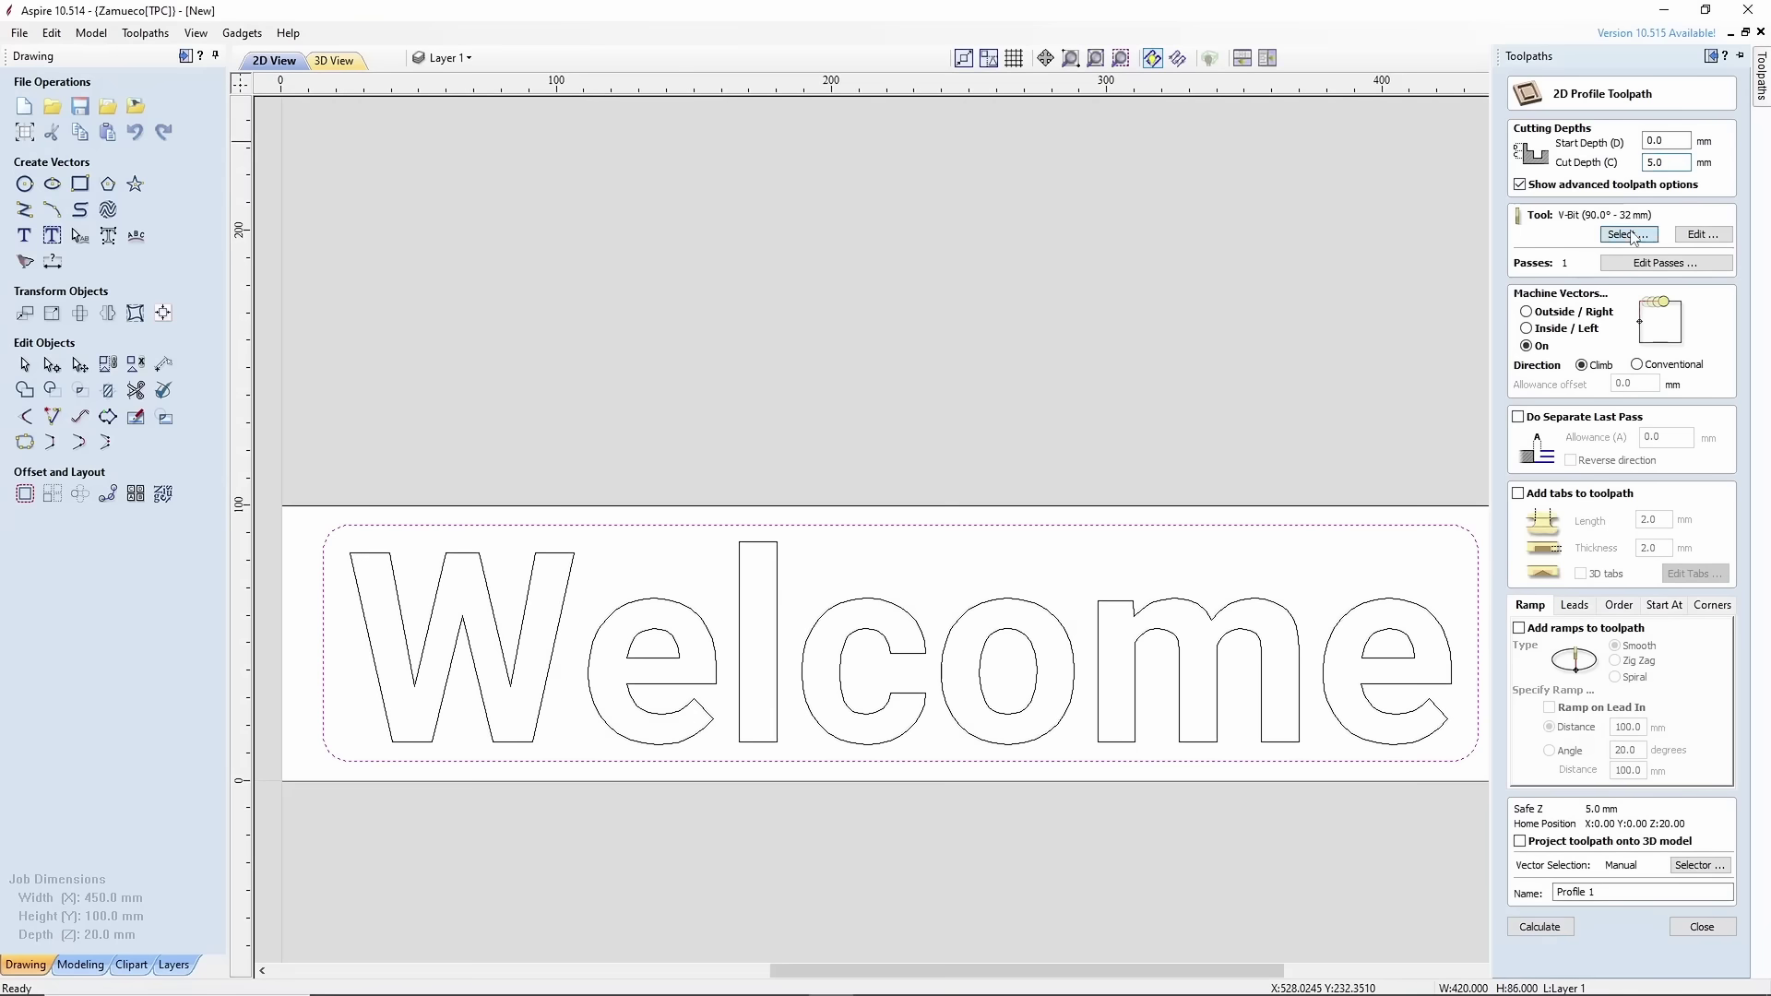
pyautogui.click(1563, 338)
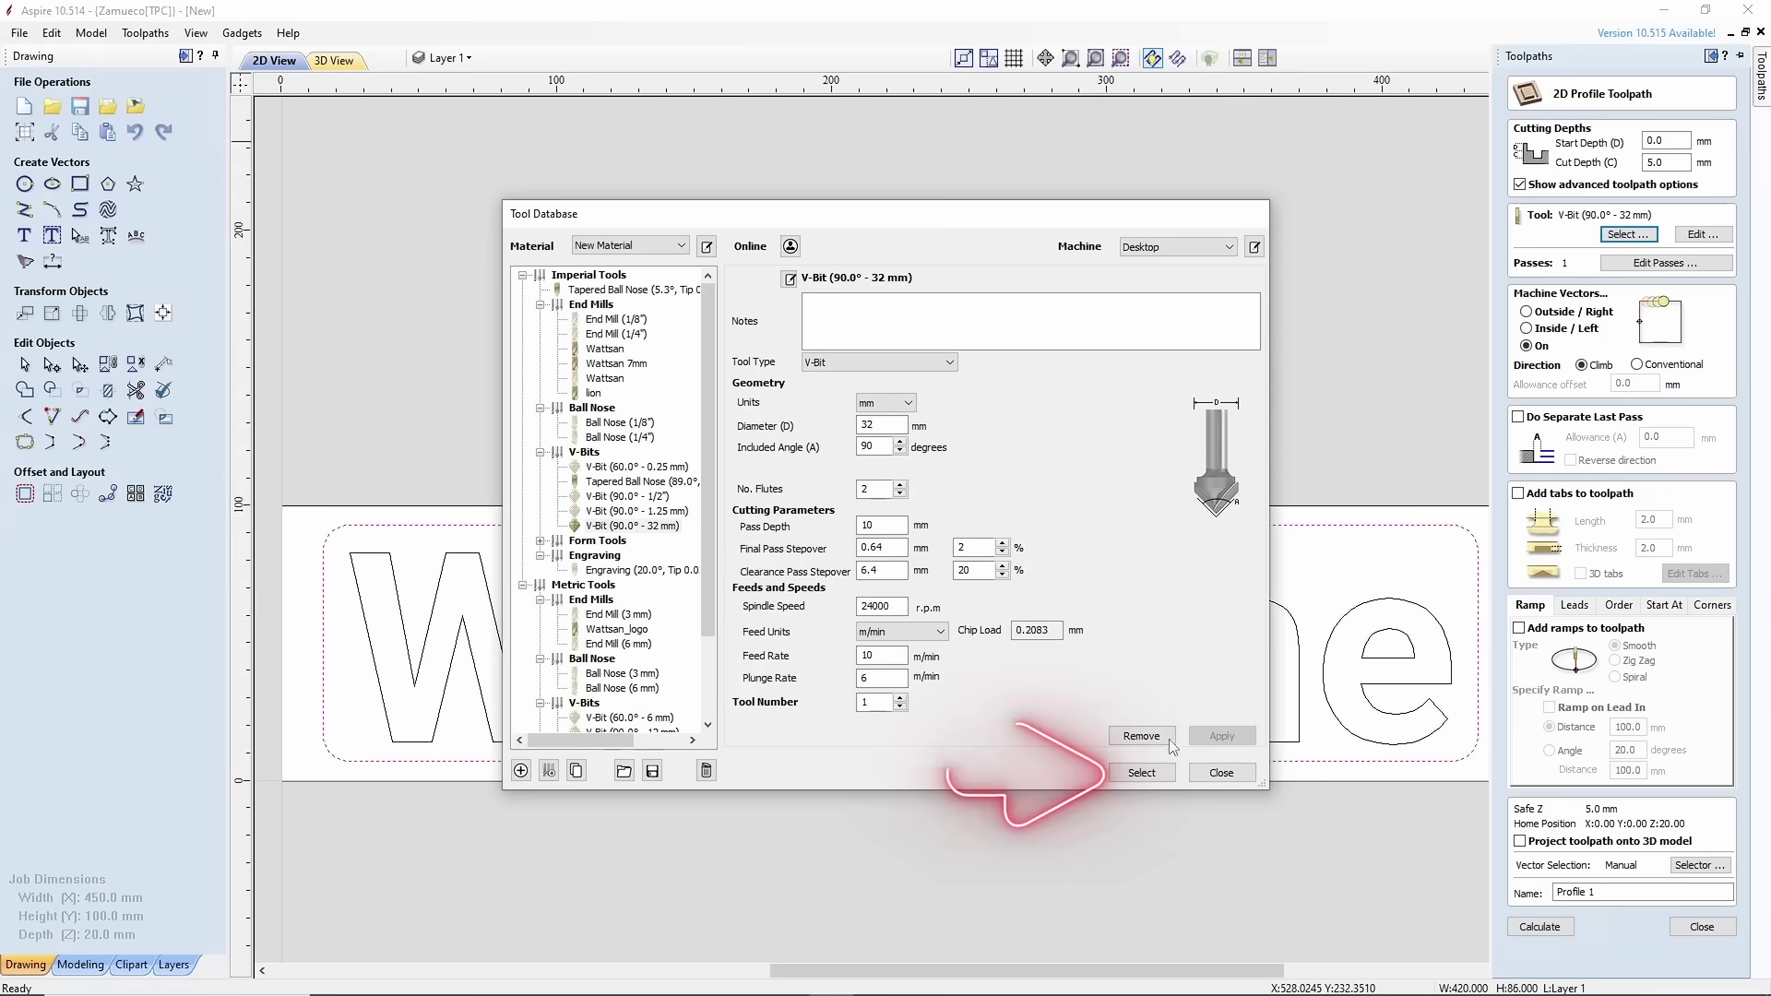
pyautogui.click(1292, 935)
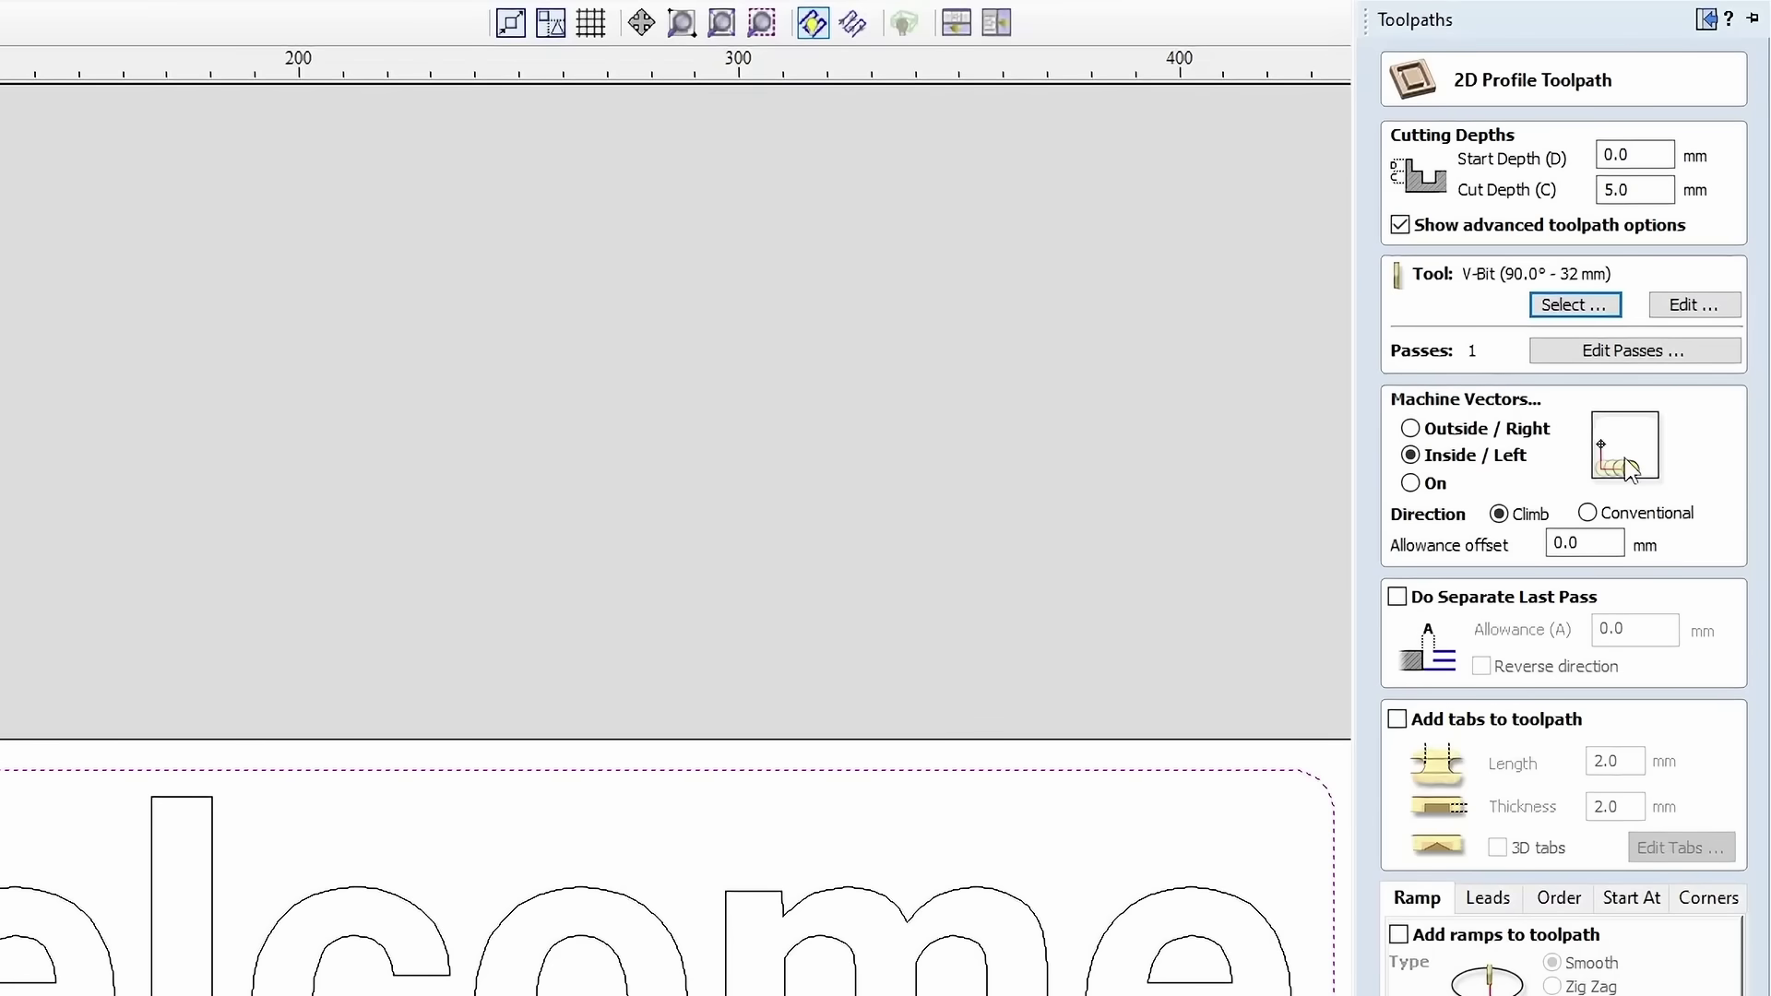
pyautogui.click(1411, 483)
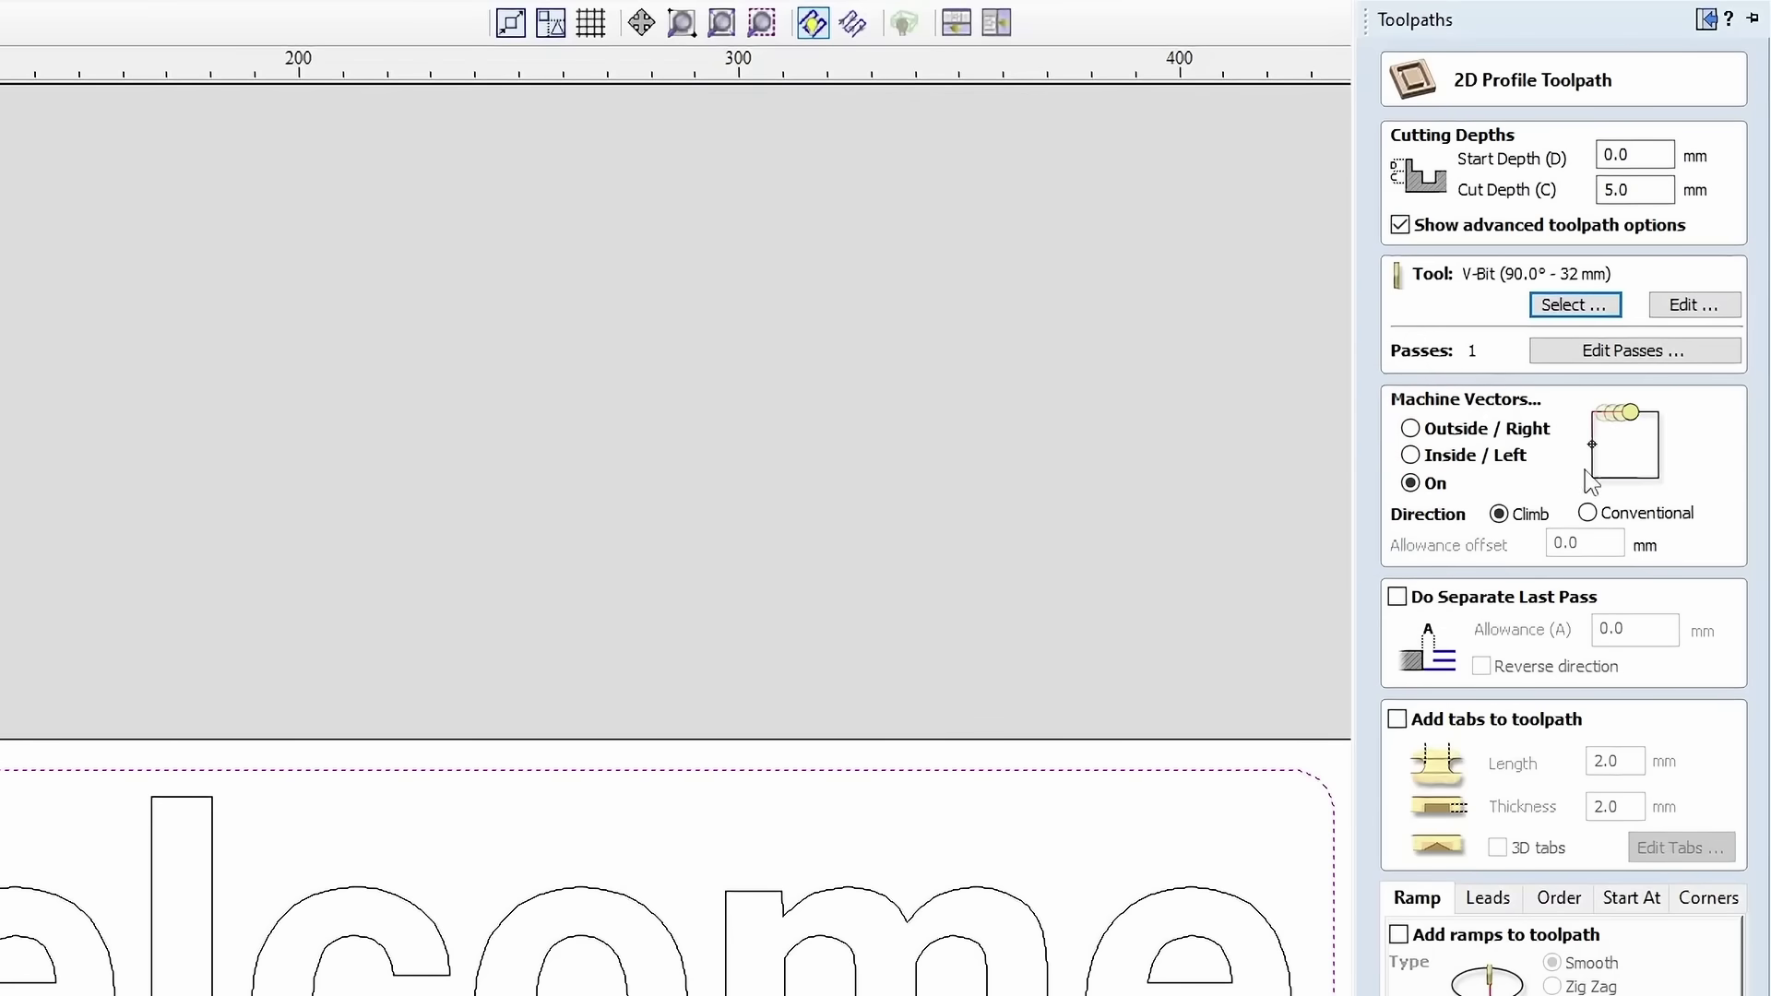
pyautogui.click(1411, 430)
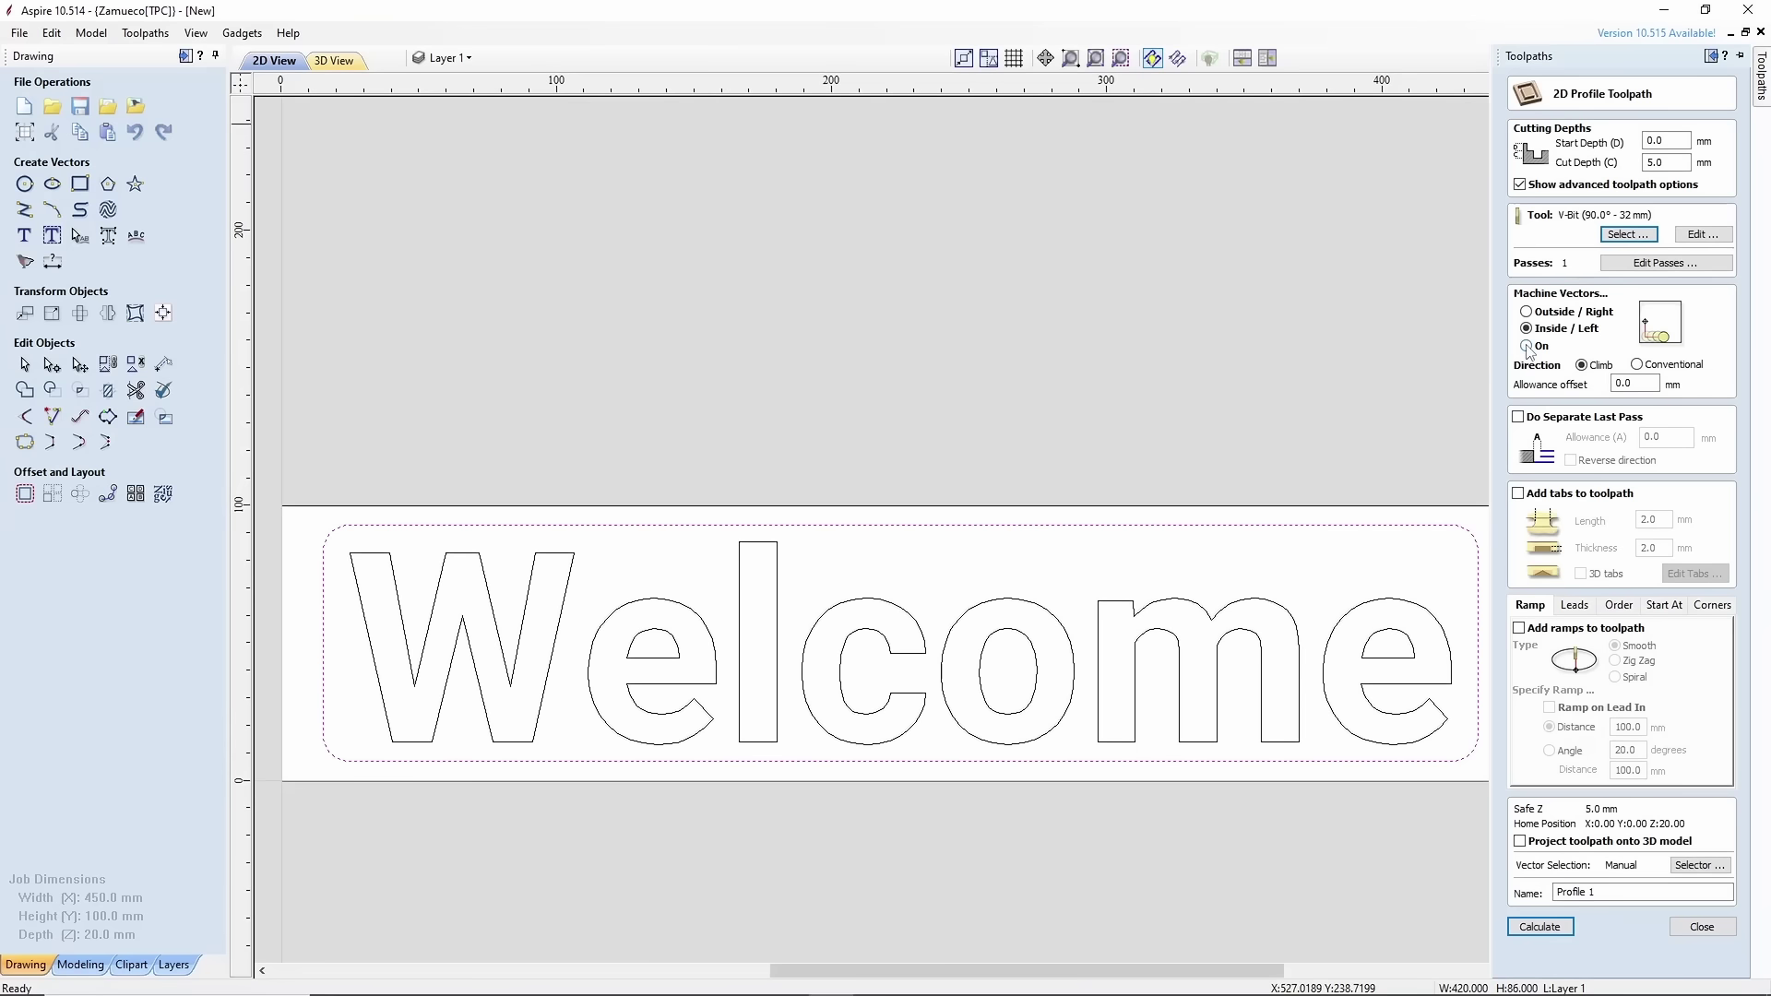
# Calculate Profile 1, reset and preview all toolpaths in 3D, then return to the 2D view.
pyautogui.click(1540, 934)
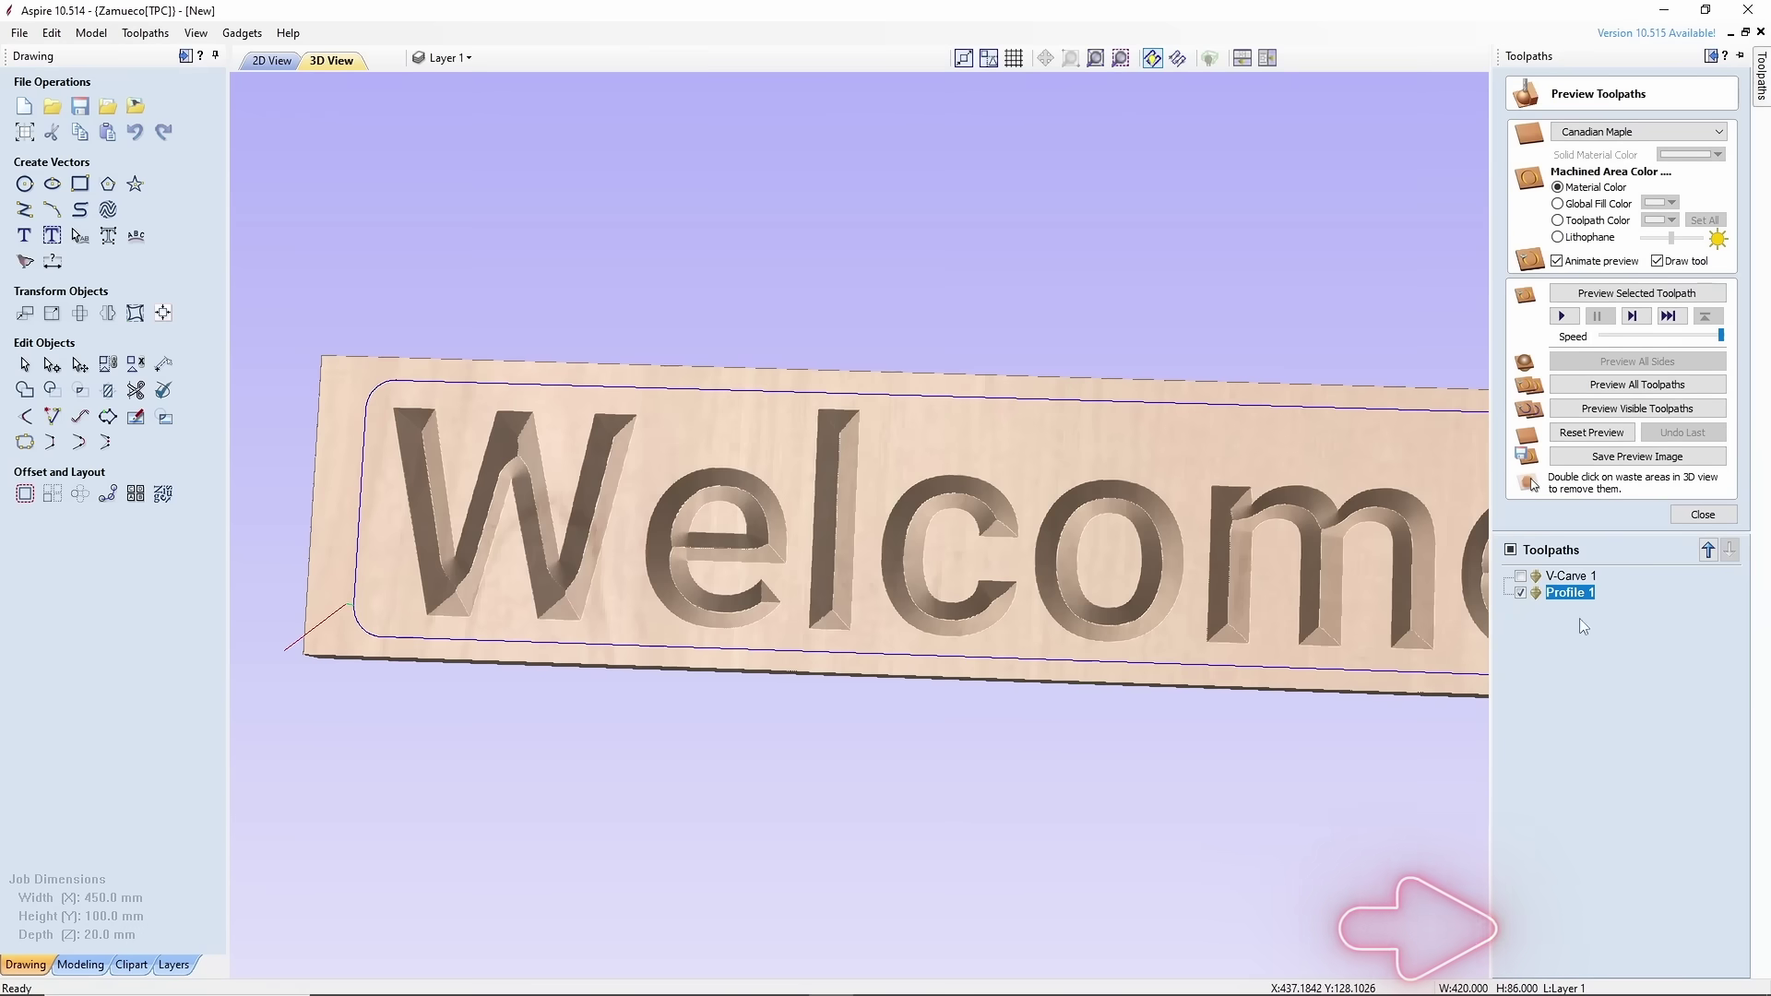
pyautogui.click(1592, 431)
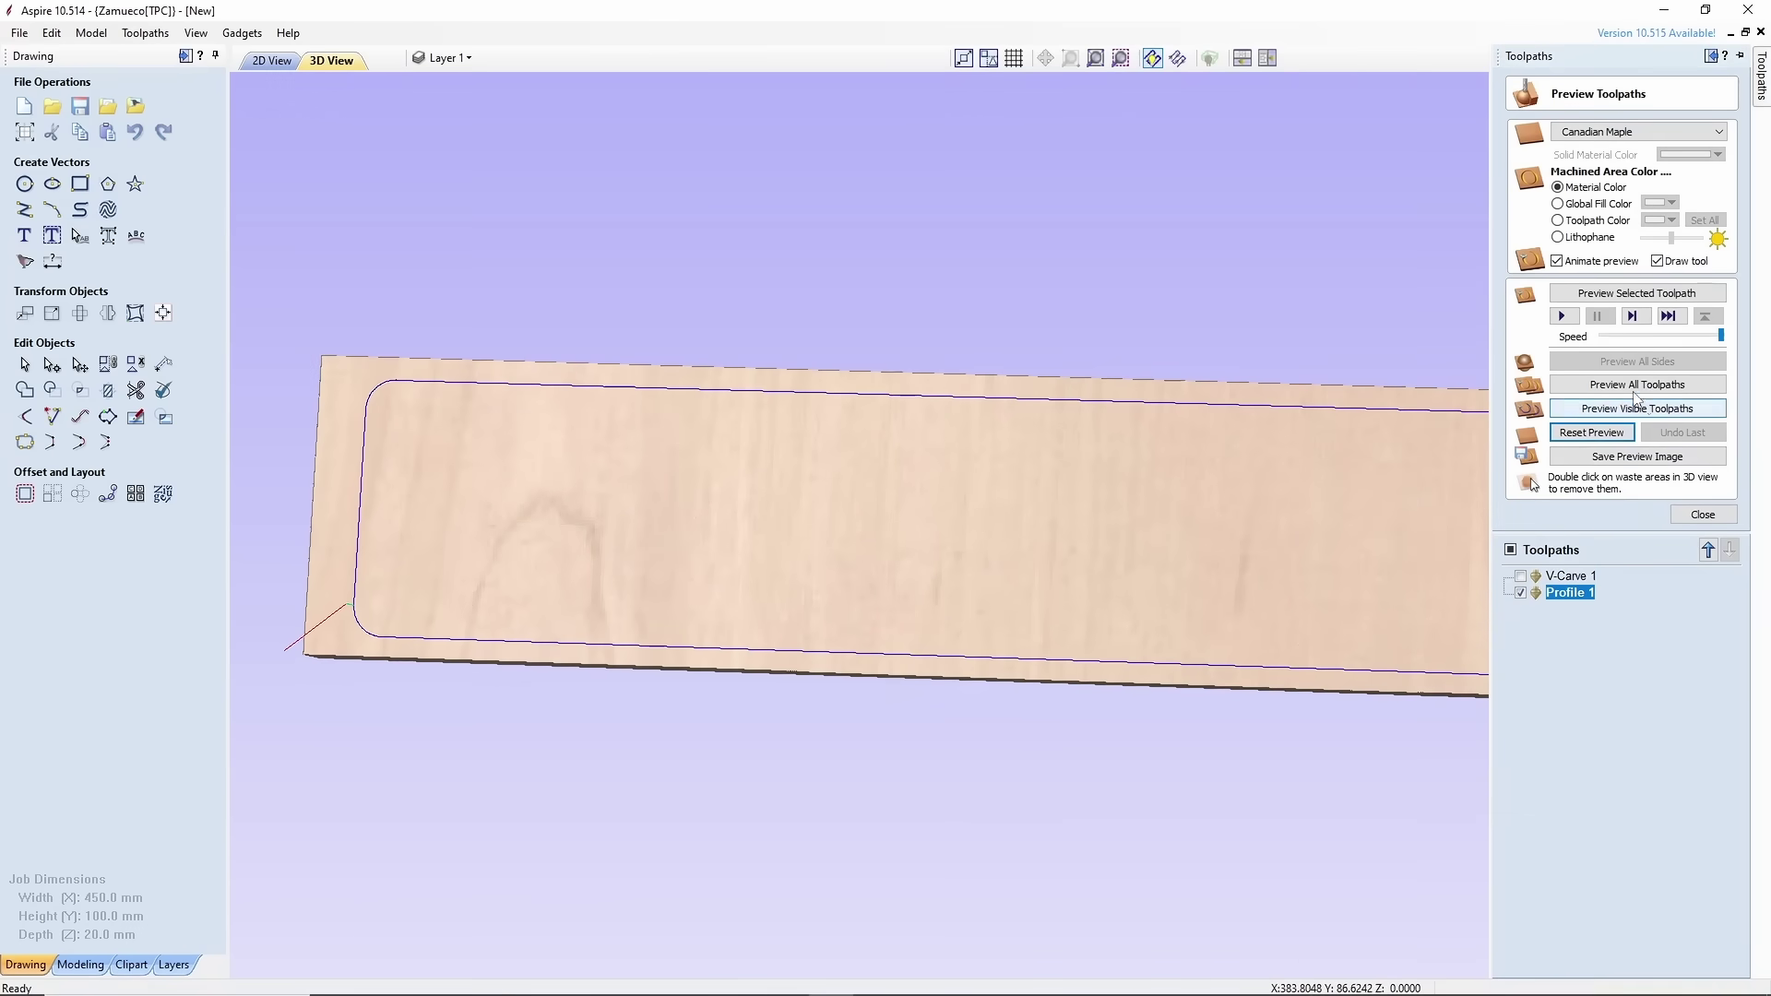
pyautogui.click(1625, 385)
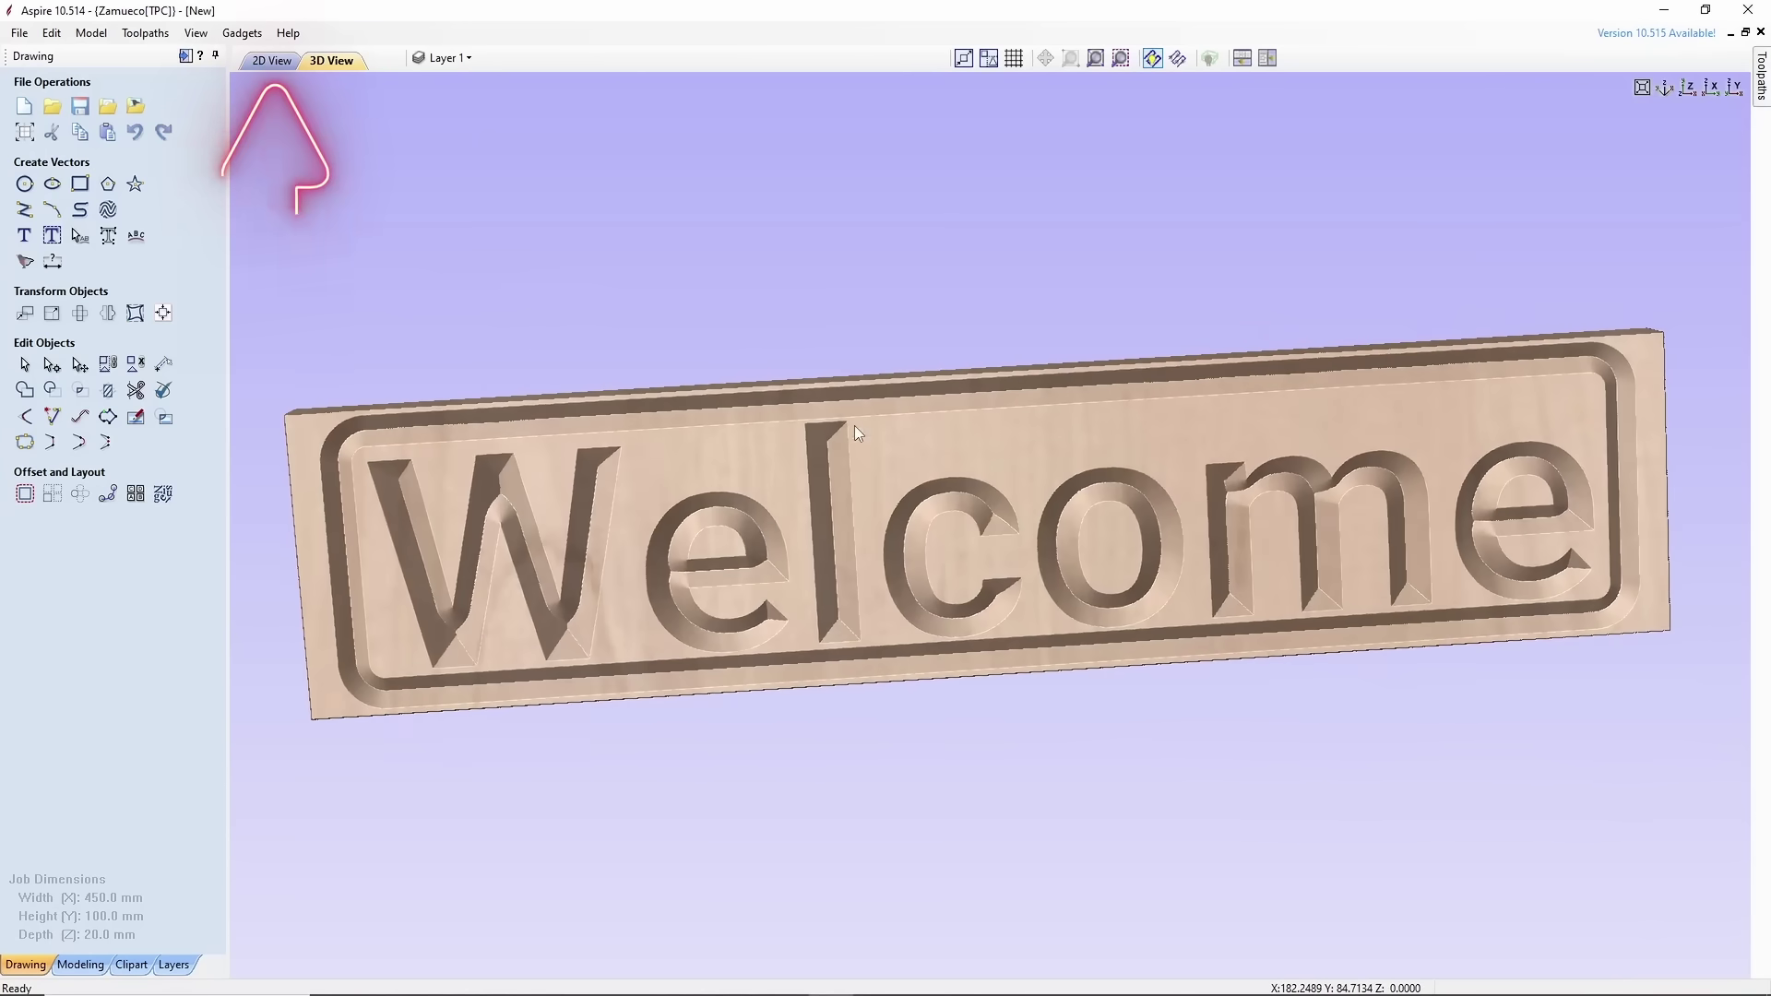
pyautogui.moveTo(857, 431); pyautogui.dragTo(885, 398)
pyautogui.press('F2')
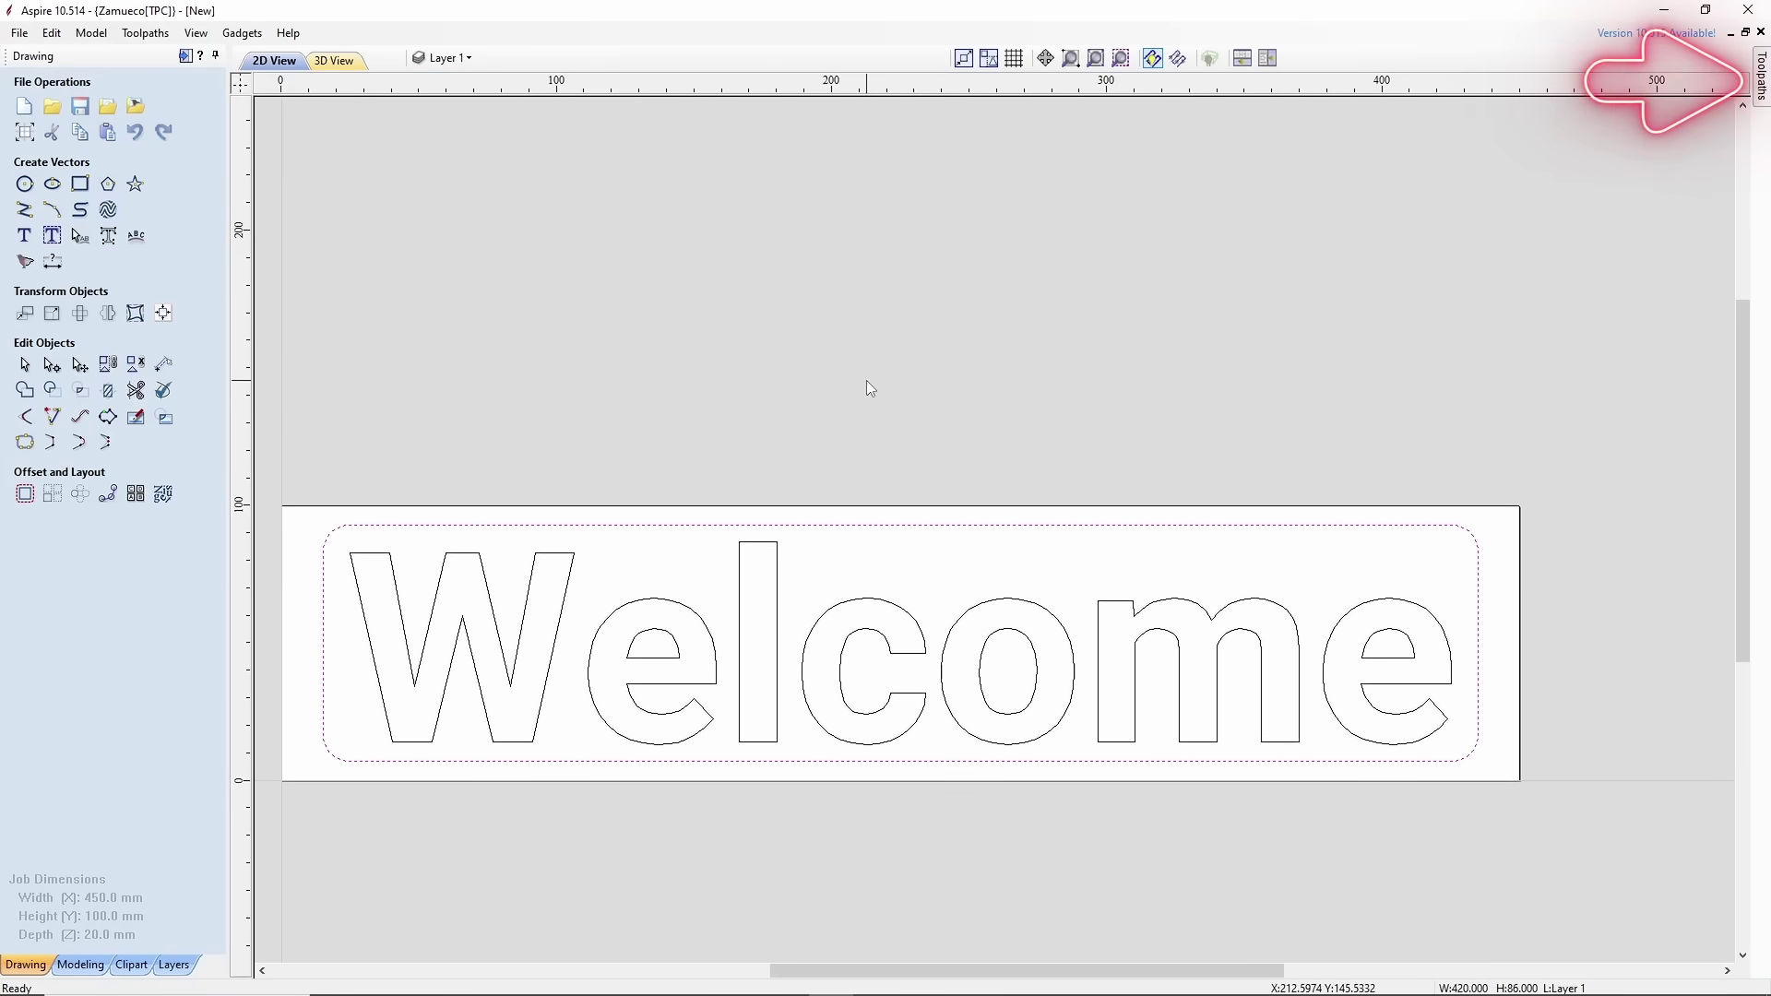
# Create a new profile toolpath 20 mm deep, Outside / Right, using the Wattsan 7mm end mill.
pyautogui.click(1761, 76)
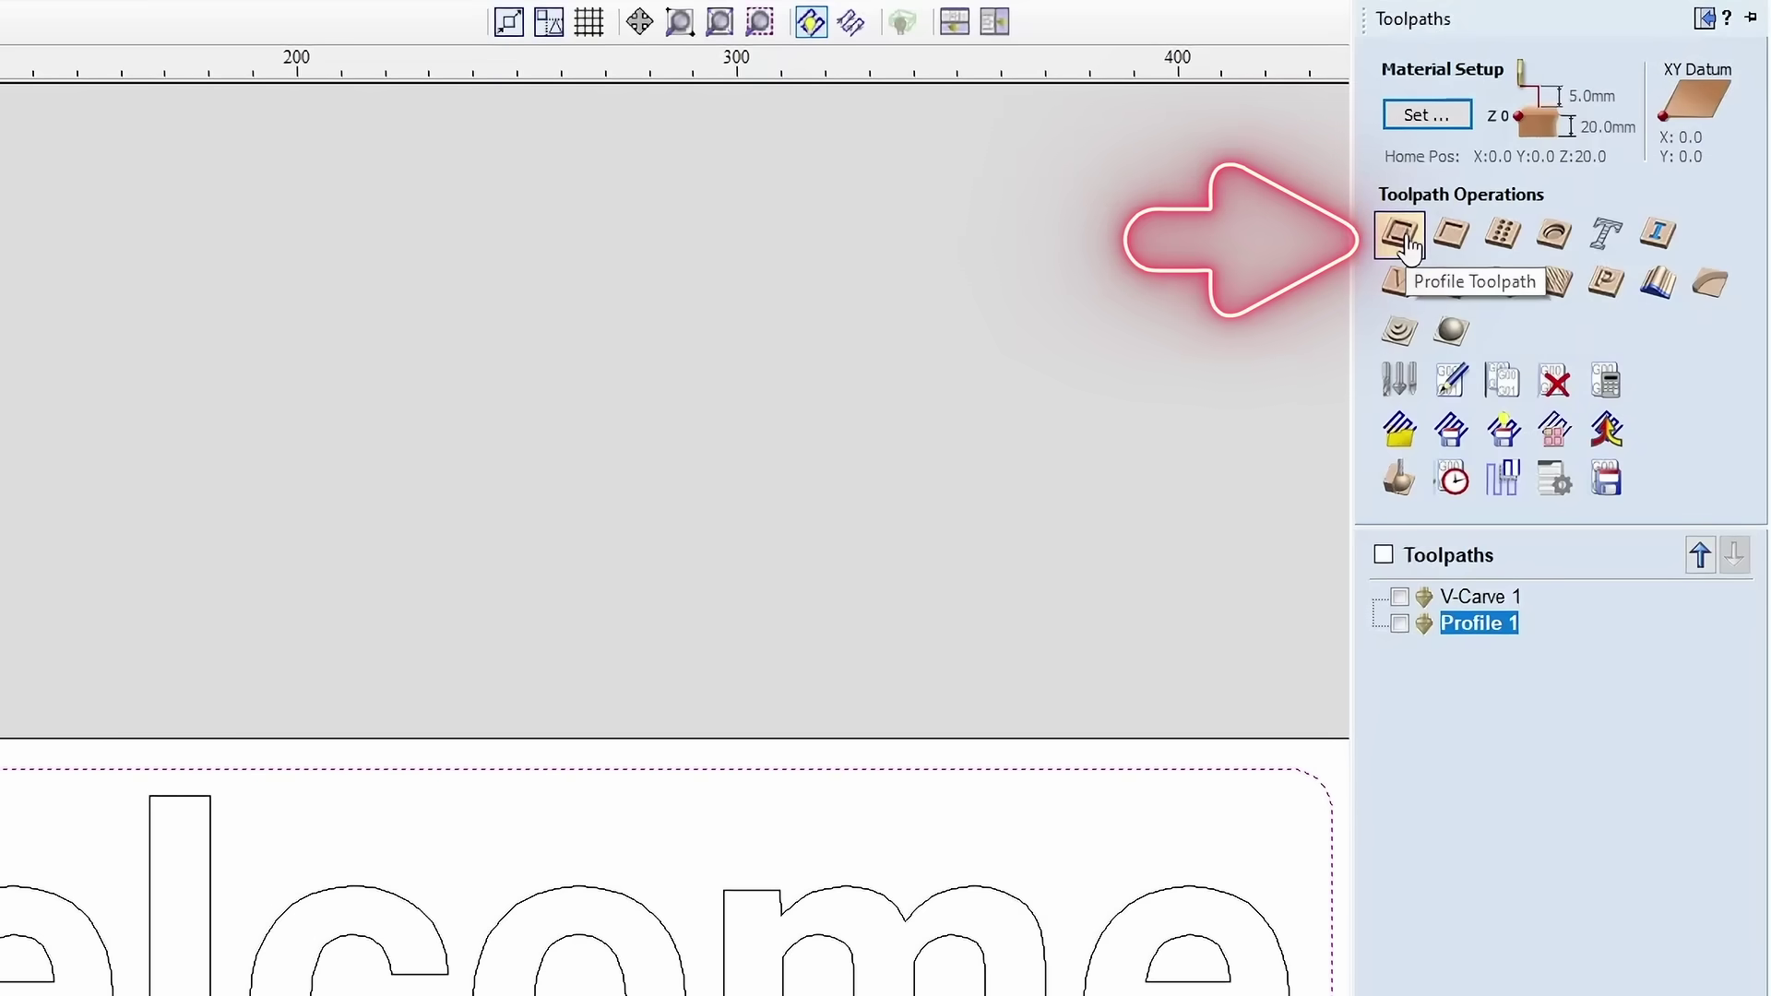
pyautogui.click(1400, 236)
pyautogui.press('Tab')
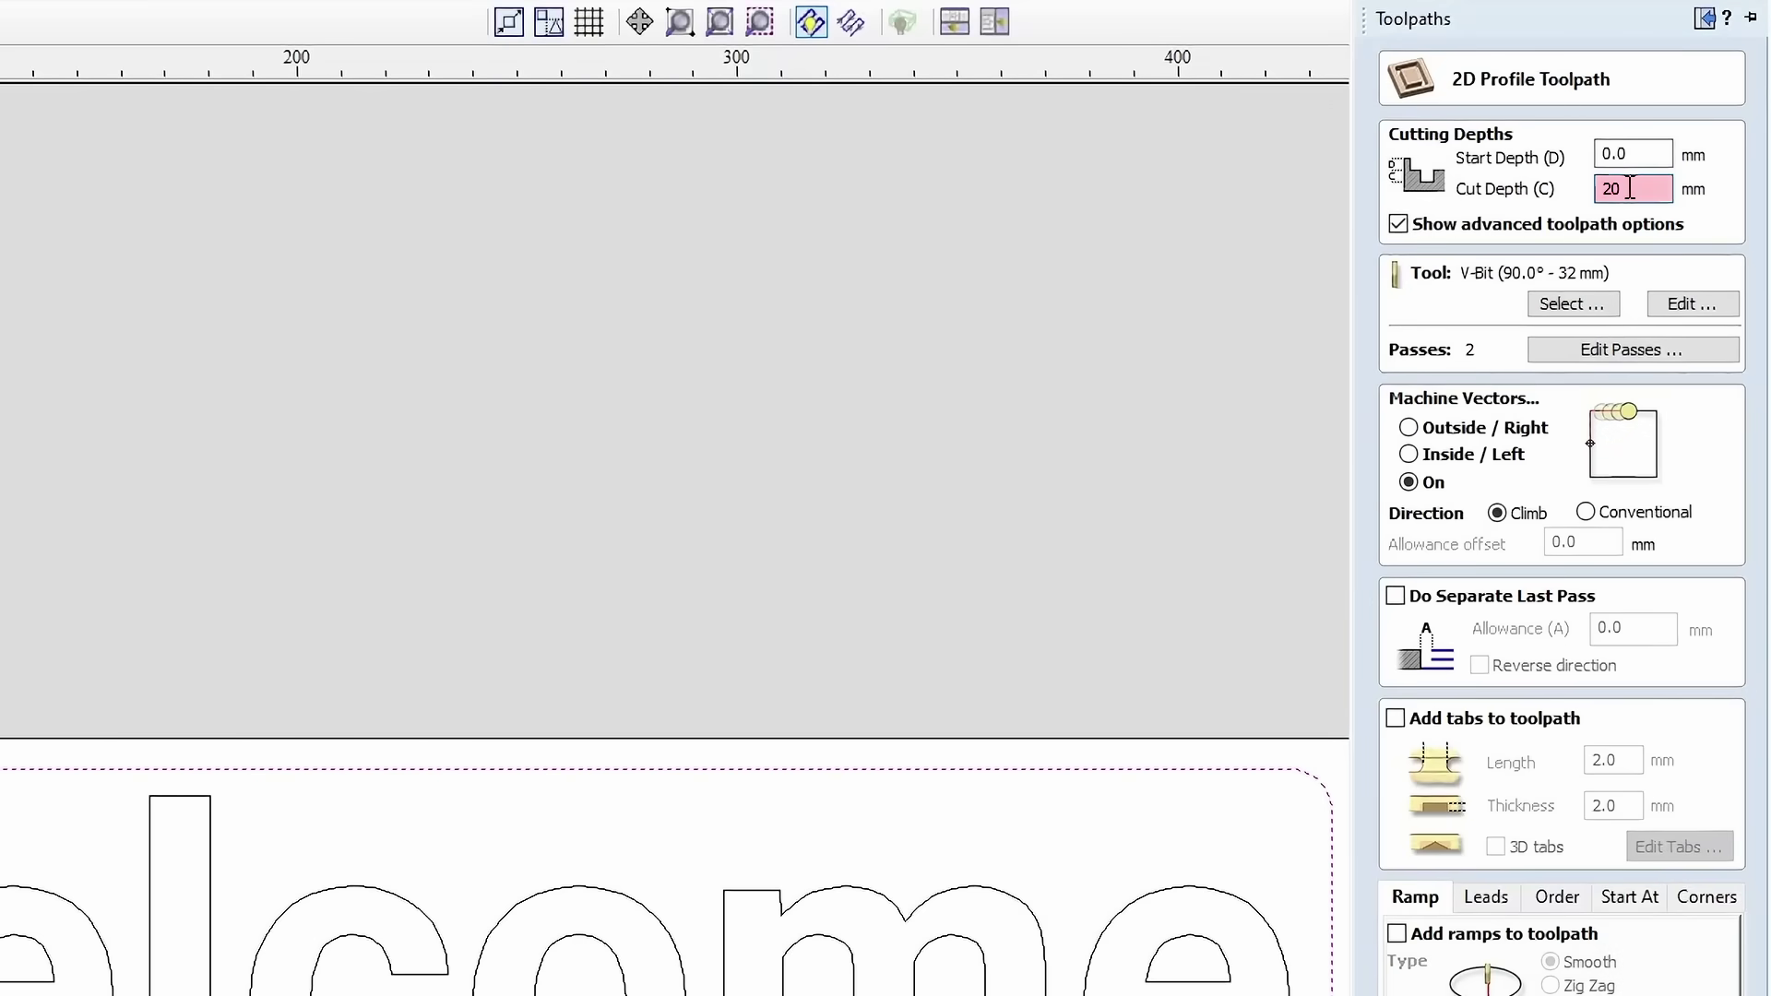
pyautogui.click(1473, 433)
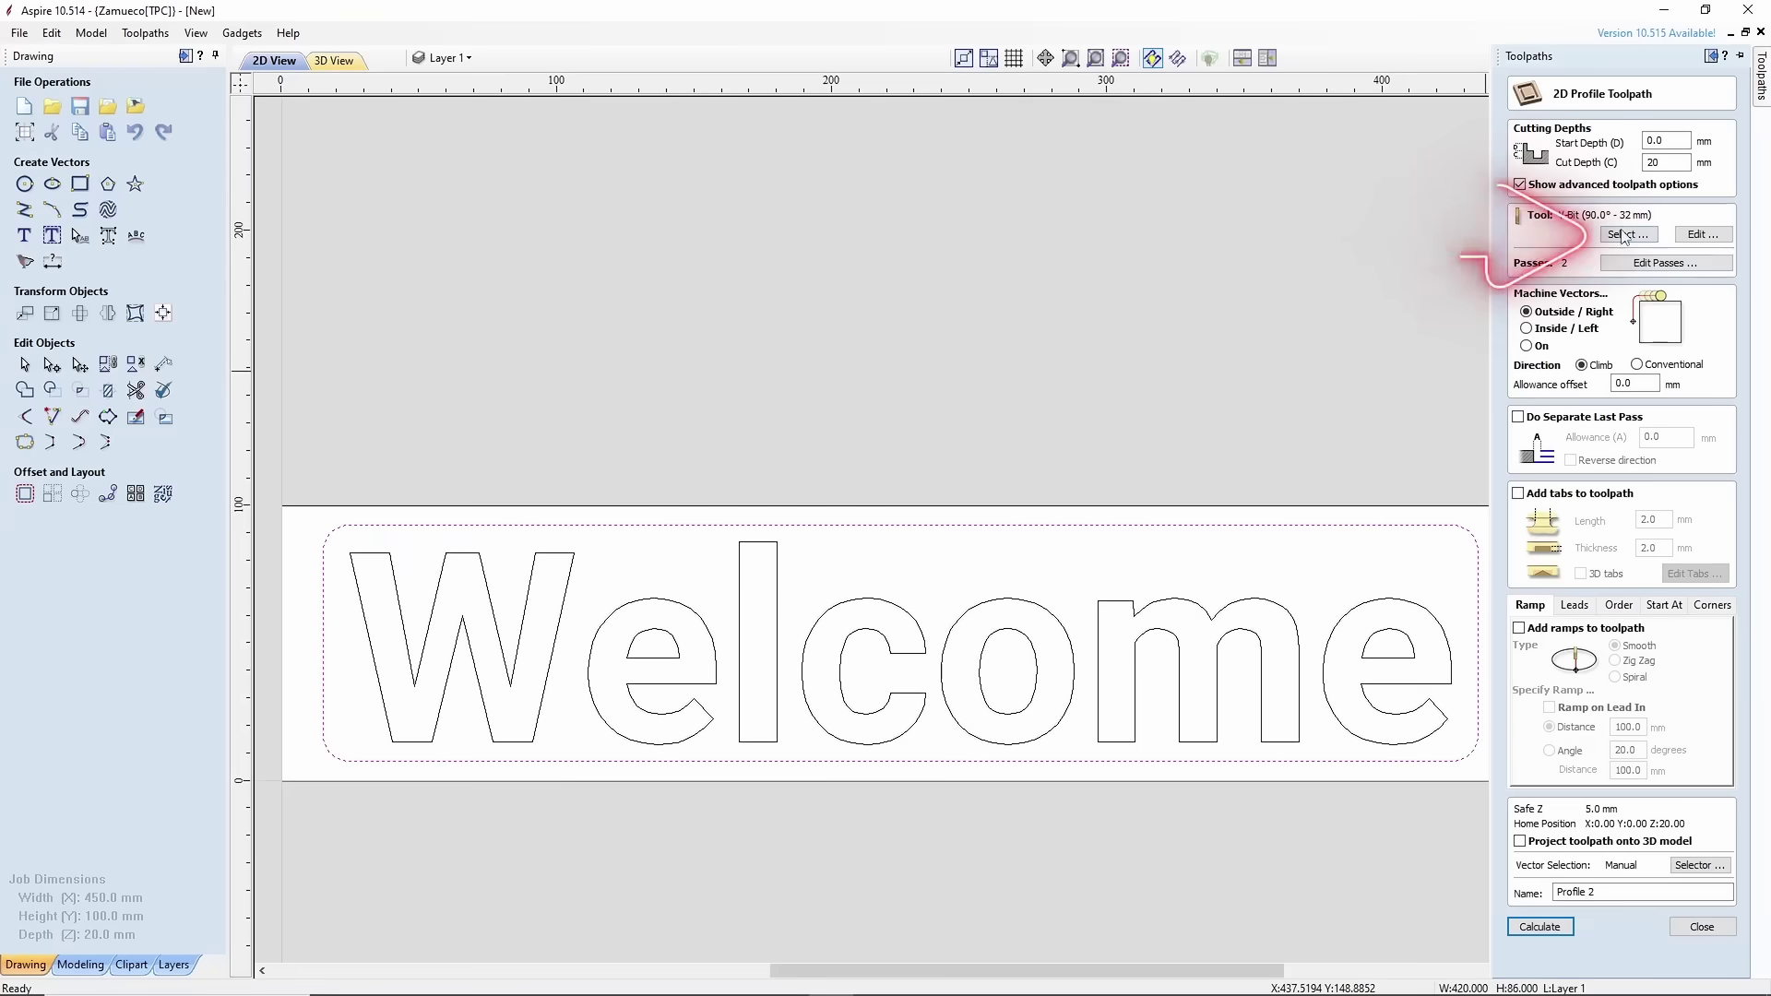
pyautogui.click(1517, 238)
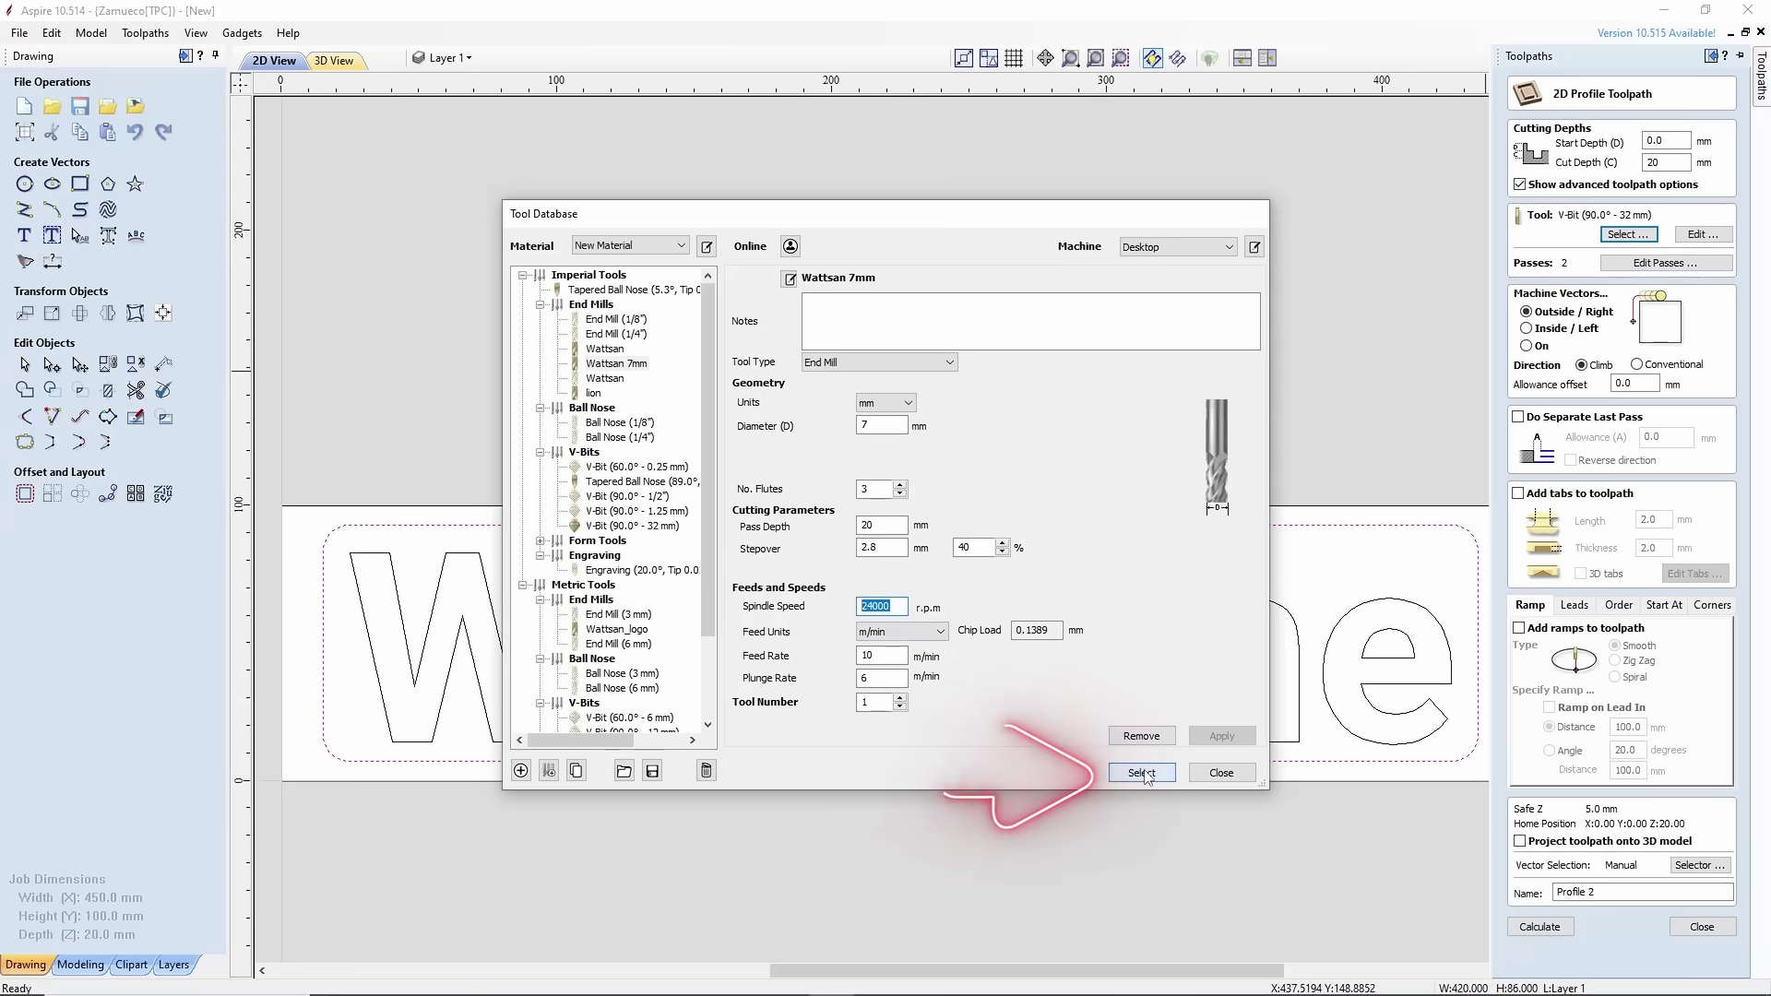
pyautogui.click(1285, 926)
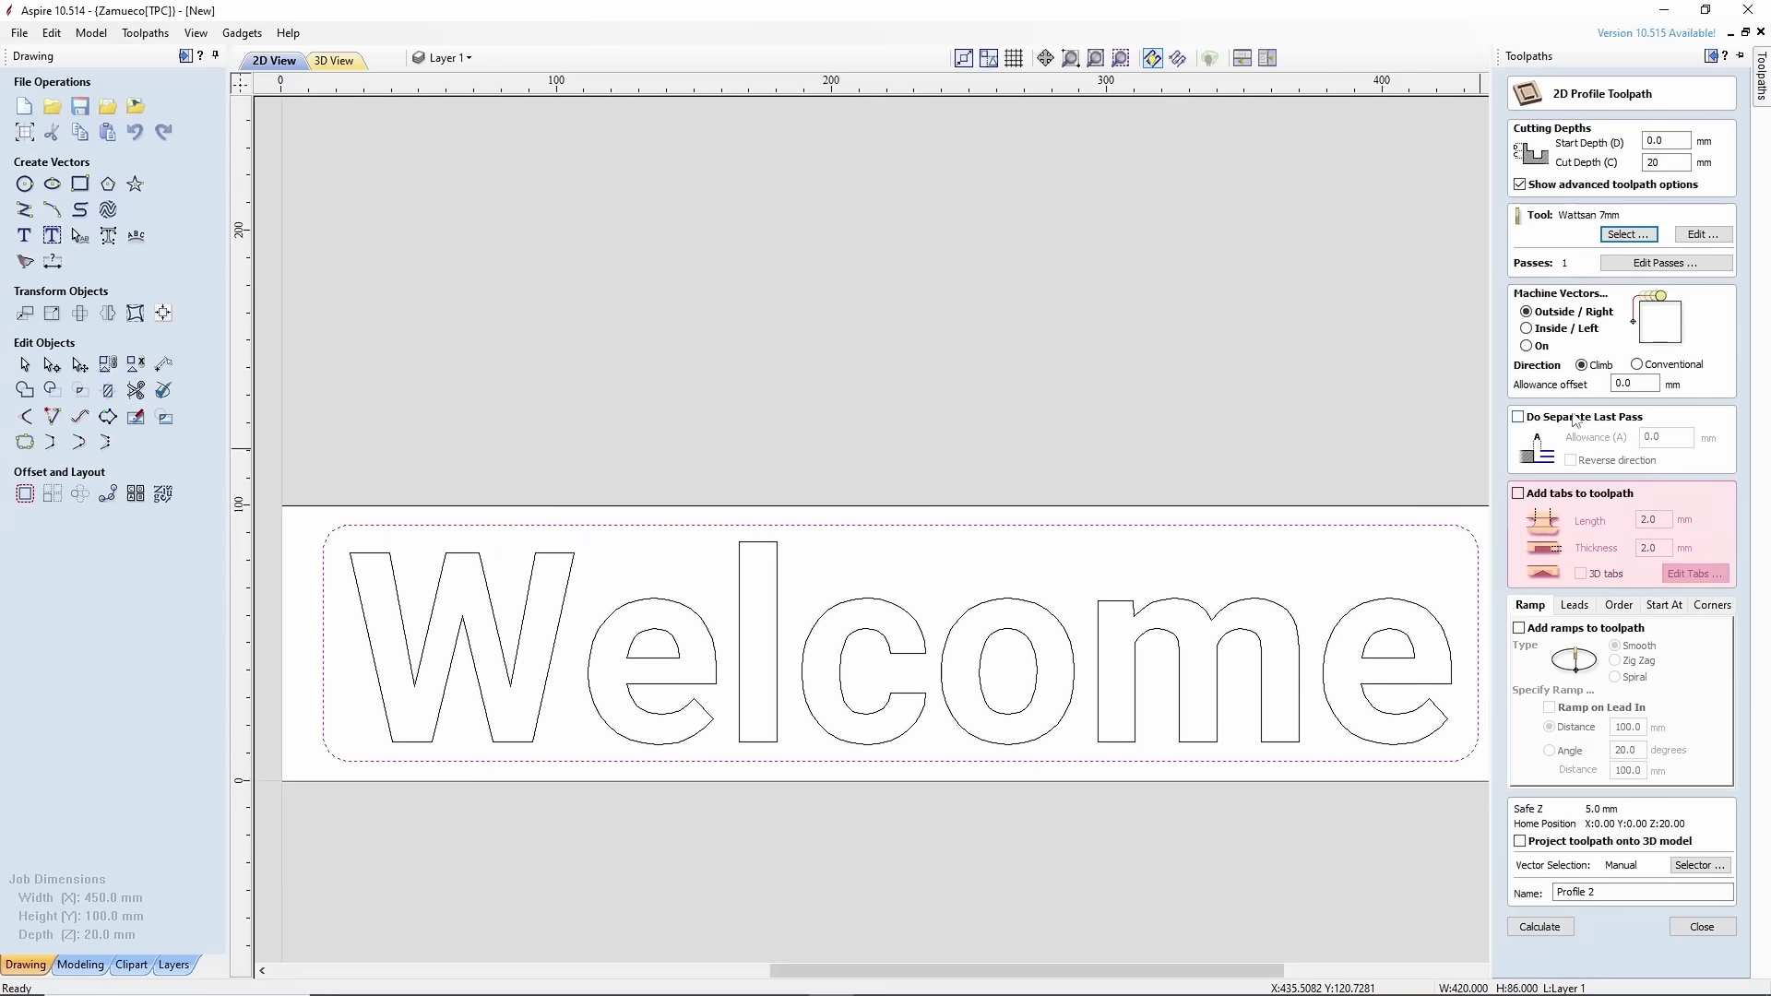
# Enable tabs with length and thickness 3, place four on the border, and calculate Profile 2.
pyautogui.click(1518, 494)
pyautogui.doubleClick(1655, 519)
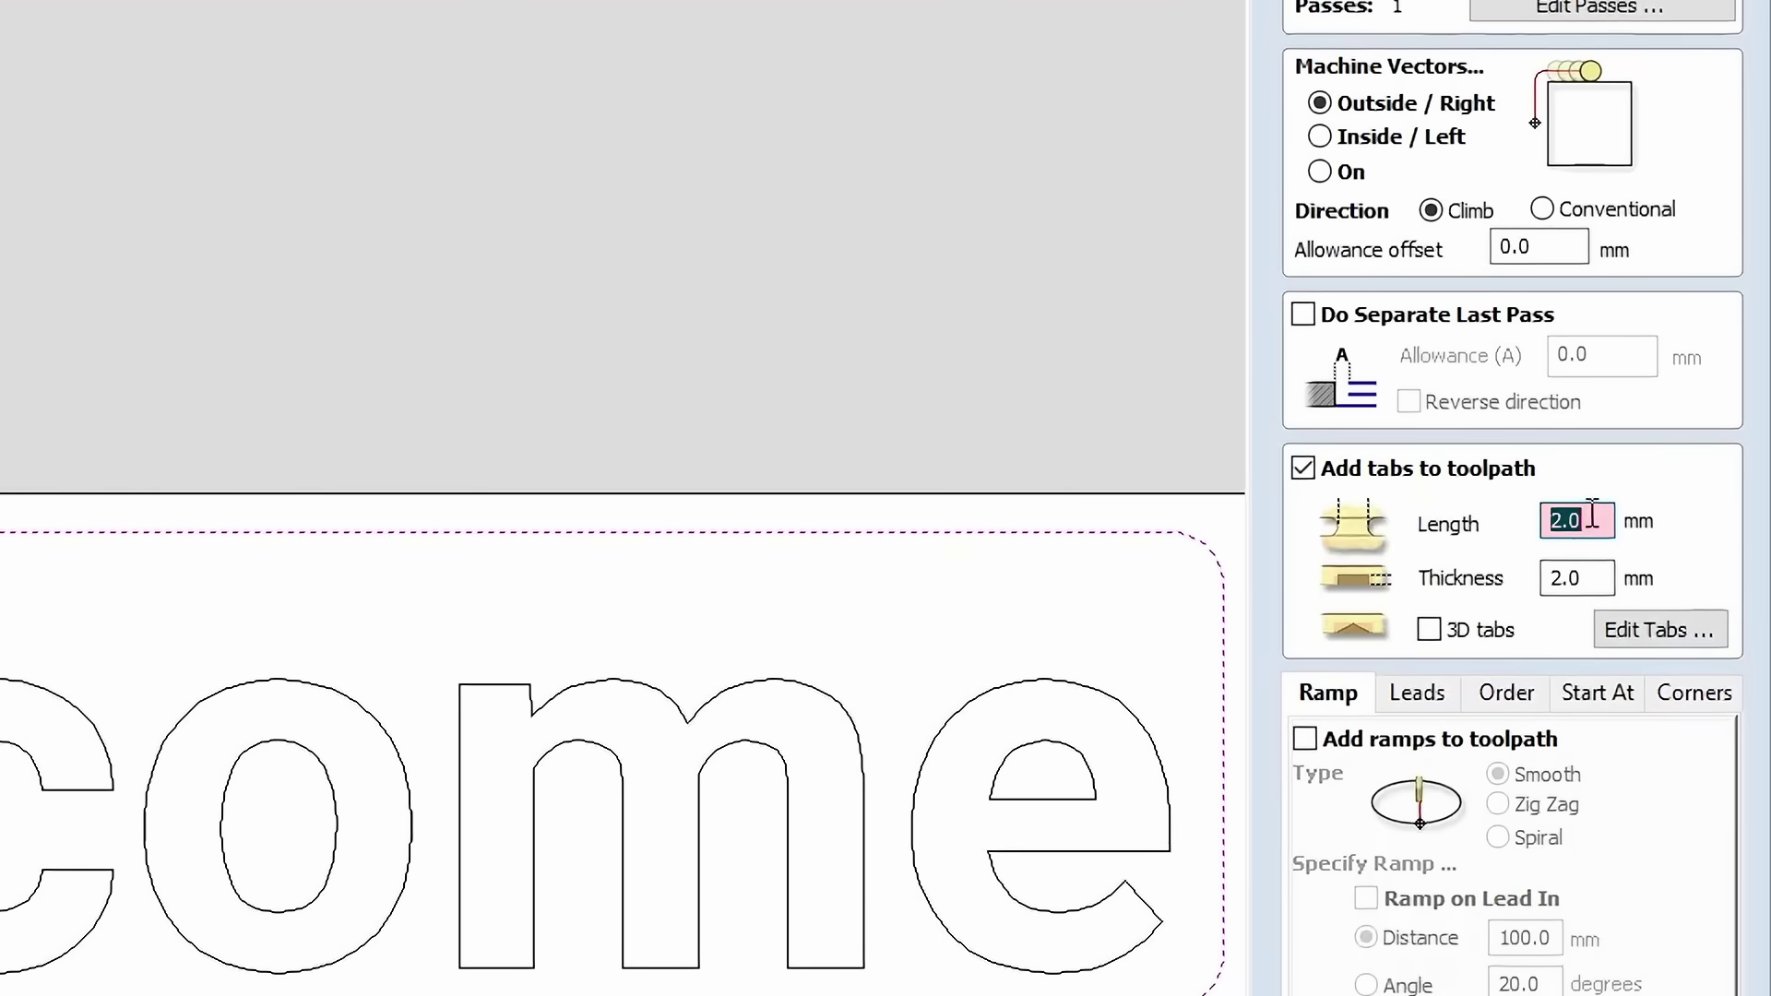
pyautogui.doubleClick(1578, 573)
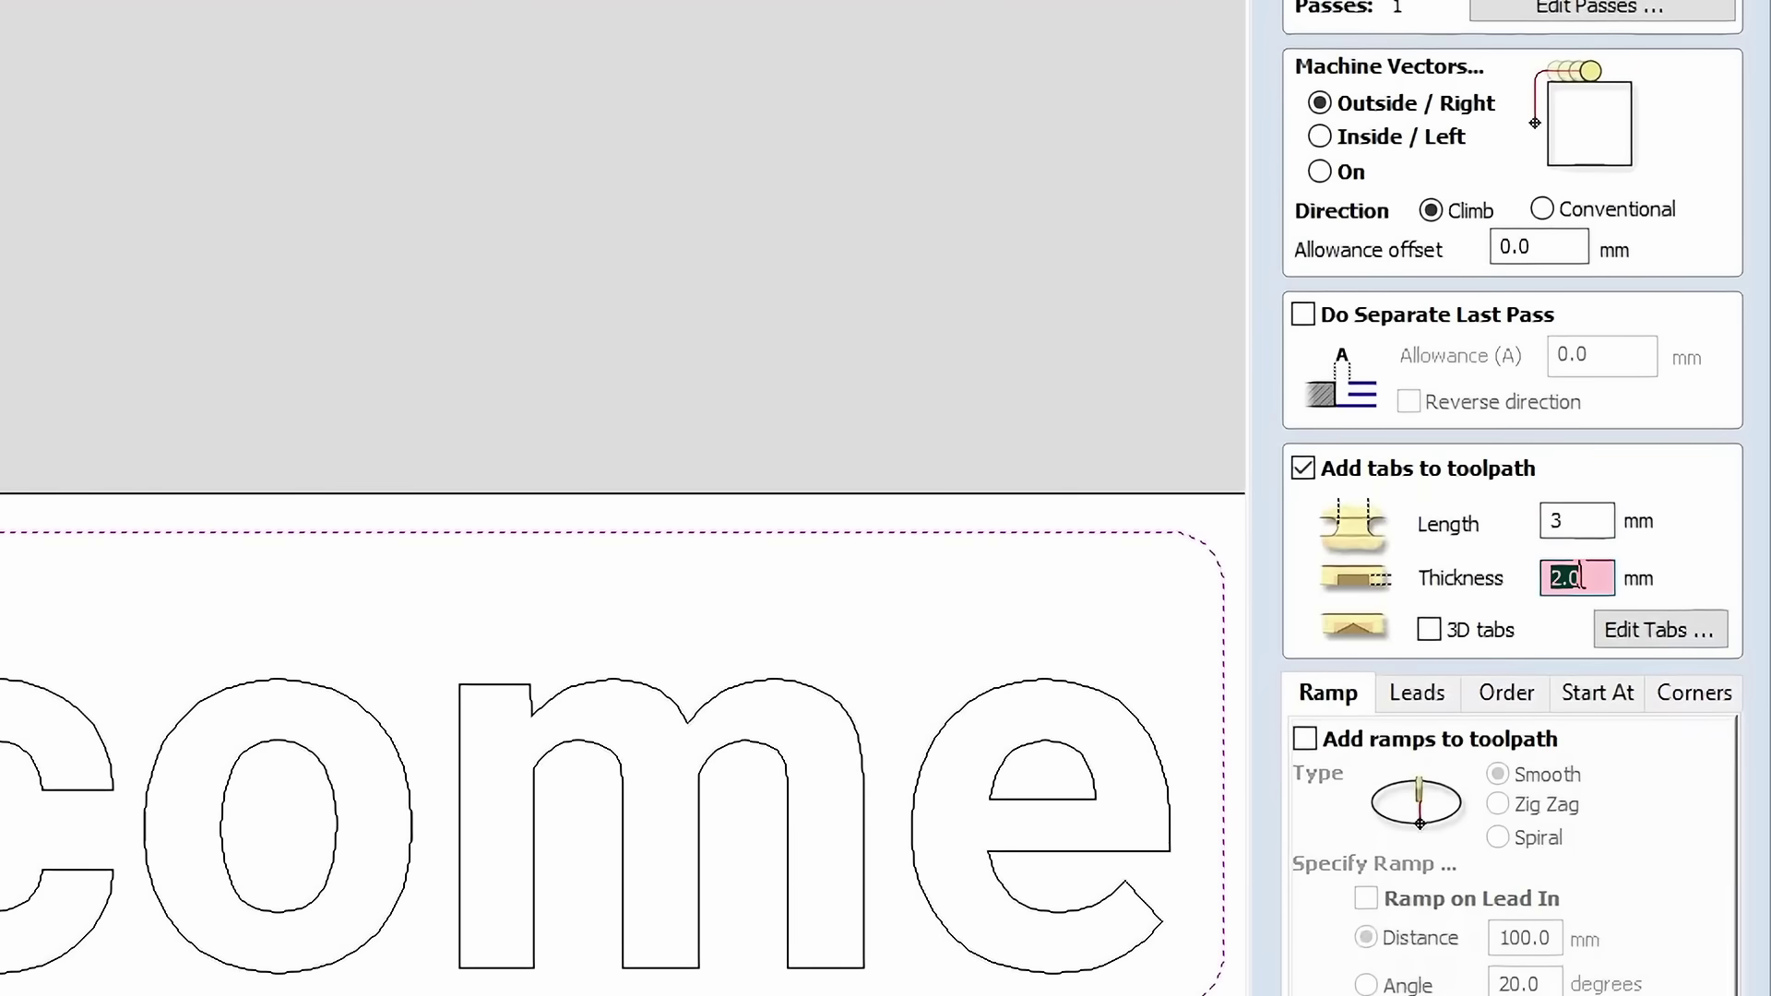
pyautogui.write('3')
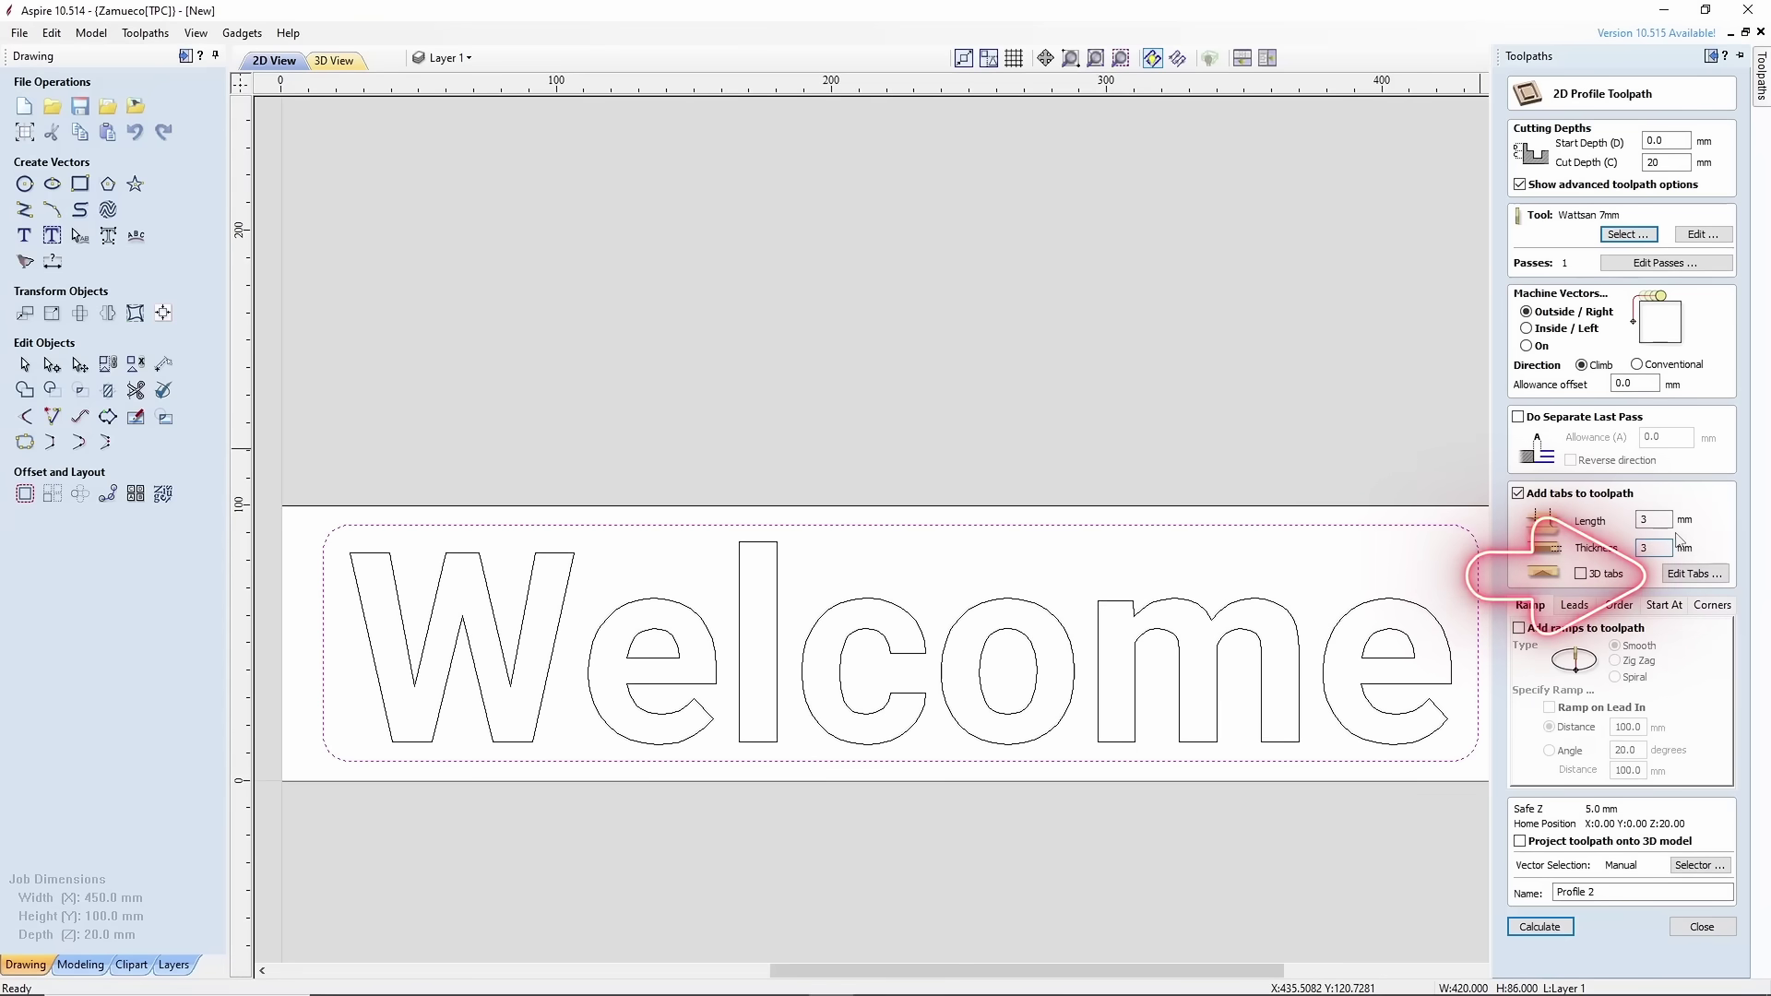
pyautogui.click(1688, 572)
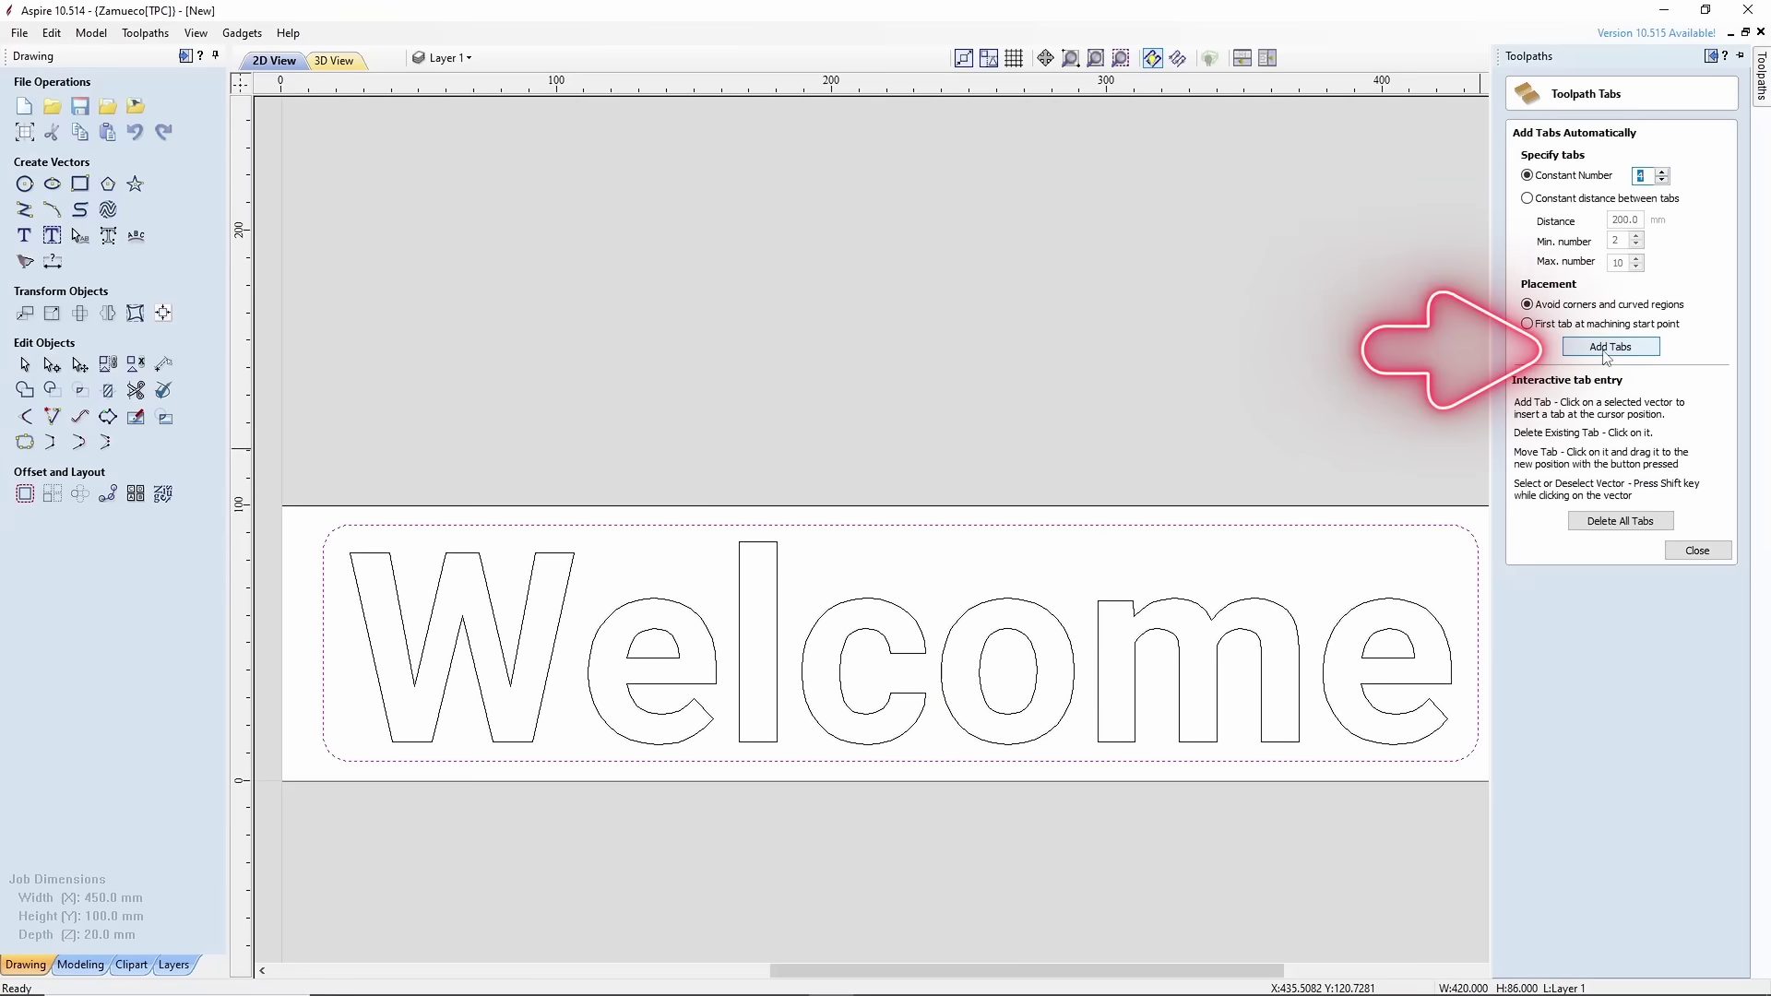
pyautogui.click(1697, 550)
pyautogui.click(1529, 922)
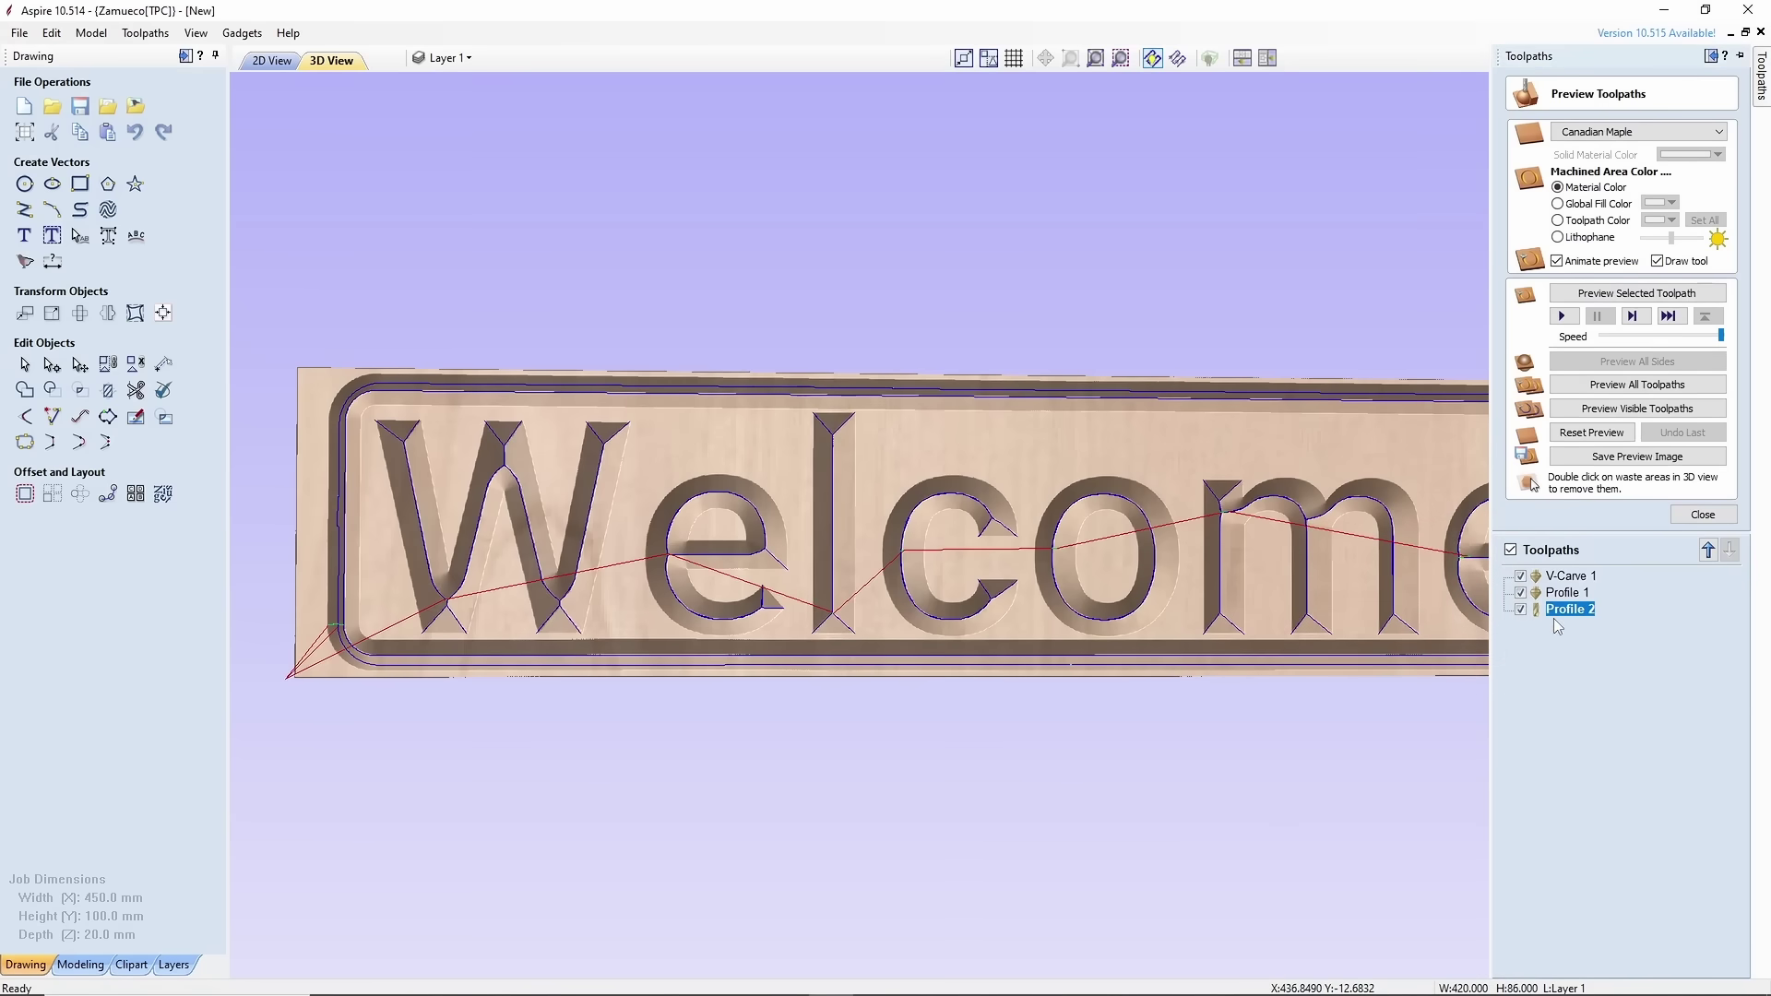
# Close the preview and choose the G-Code Arcs (mm) (*.tap) post processor for saving toolpaths.
pyautogui.click(1702, 514)
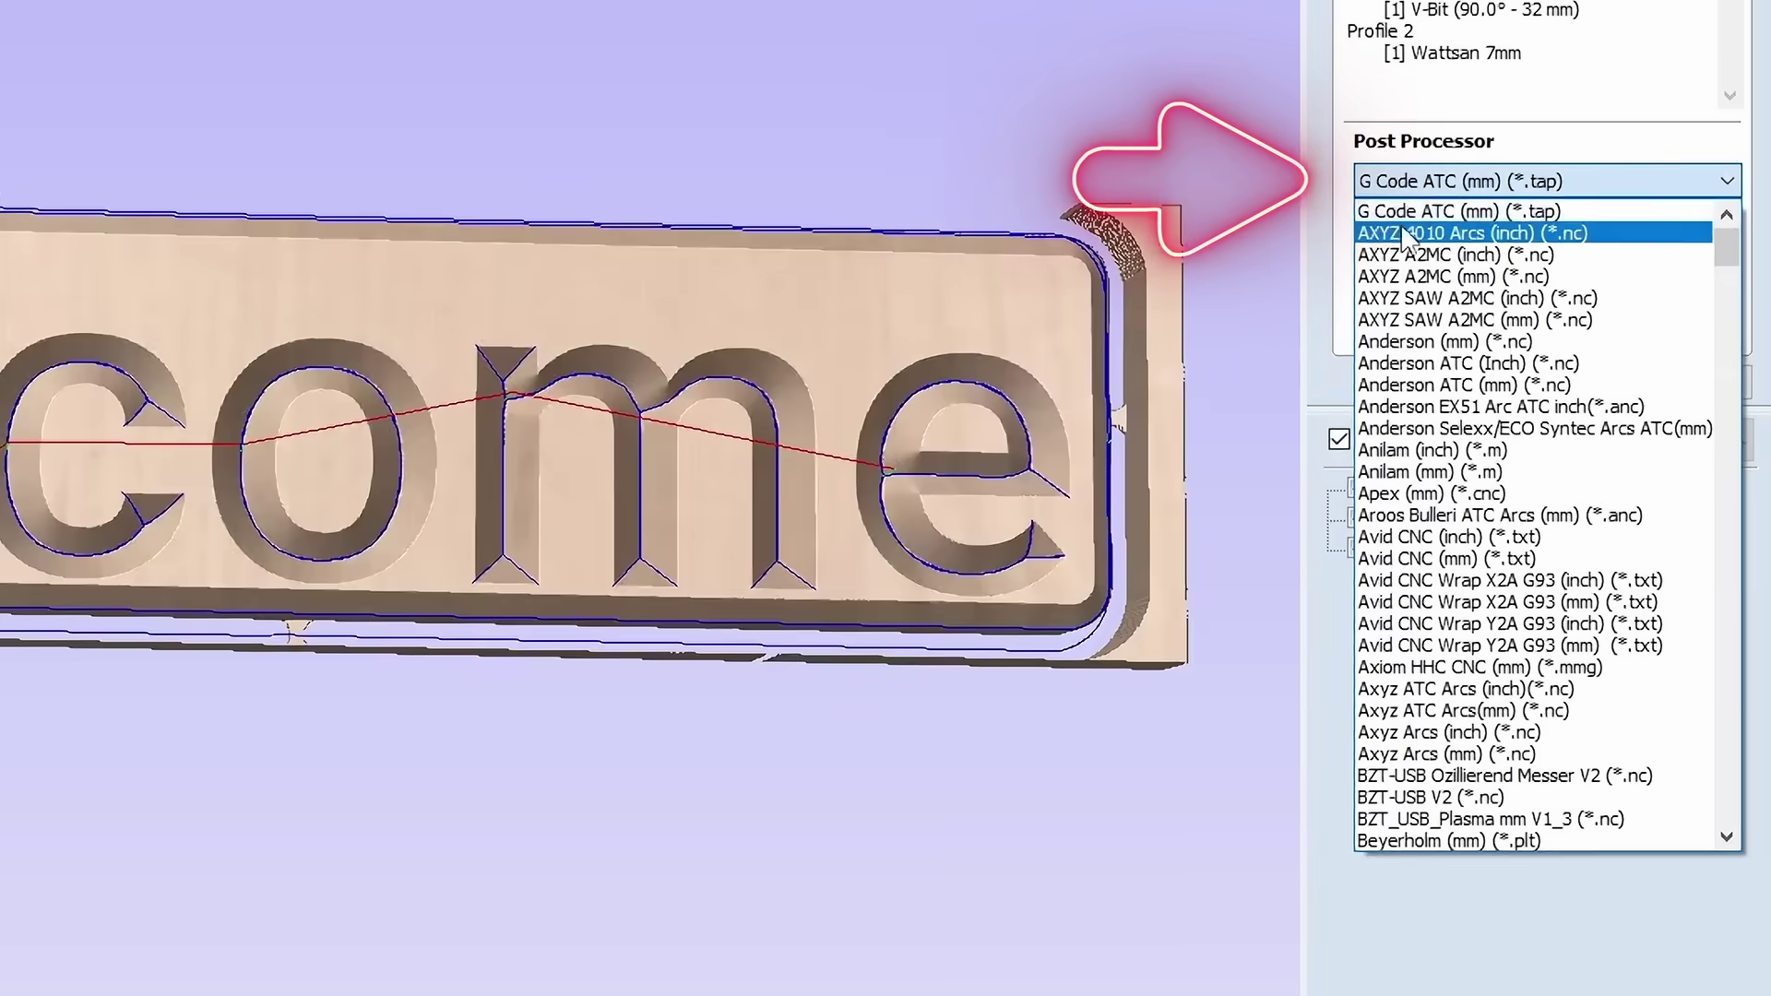
pyautogui.scroll(-15, 1441, 304)
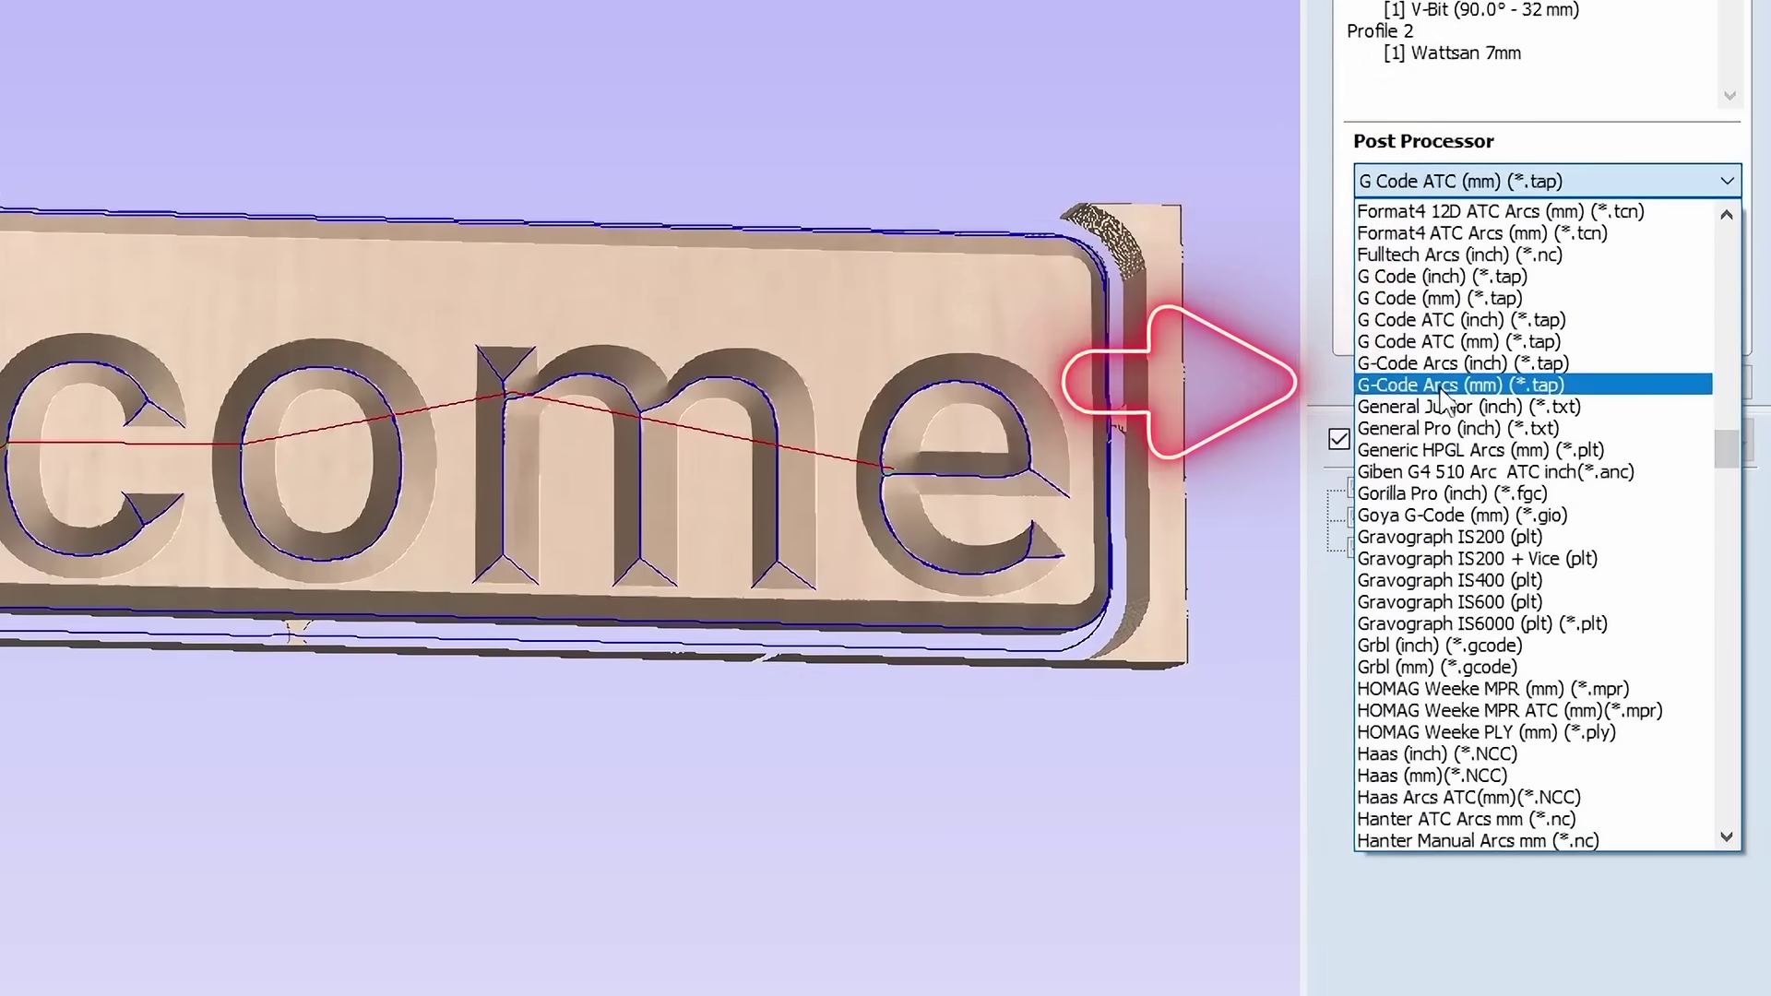
pyautogui.click(1441, 386)
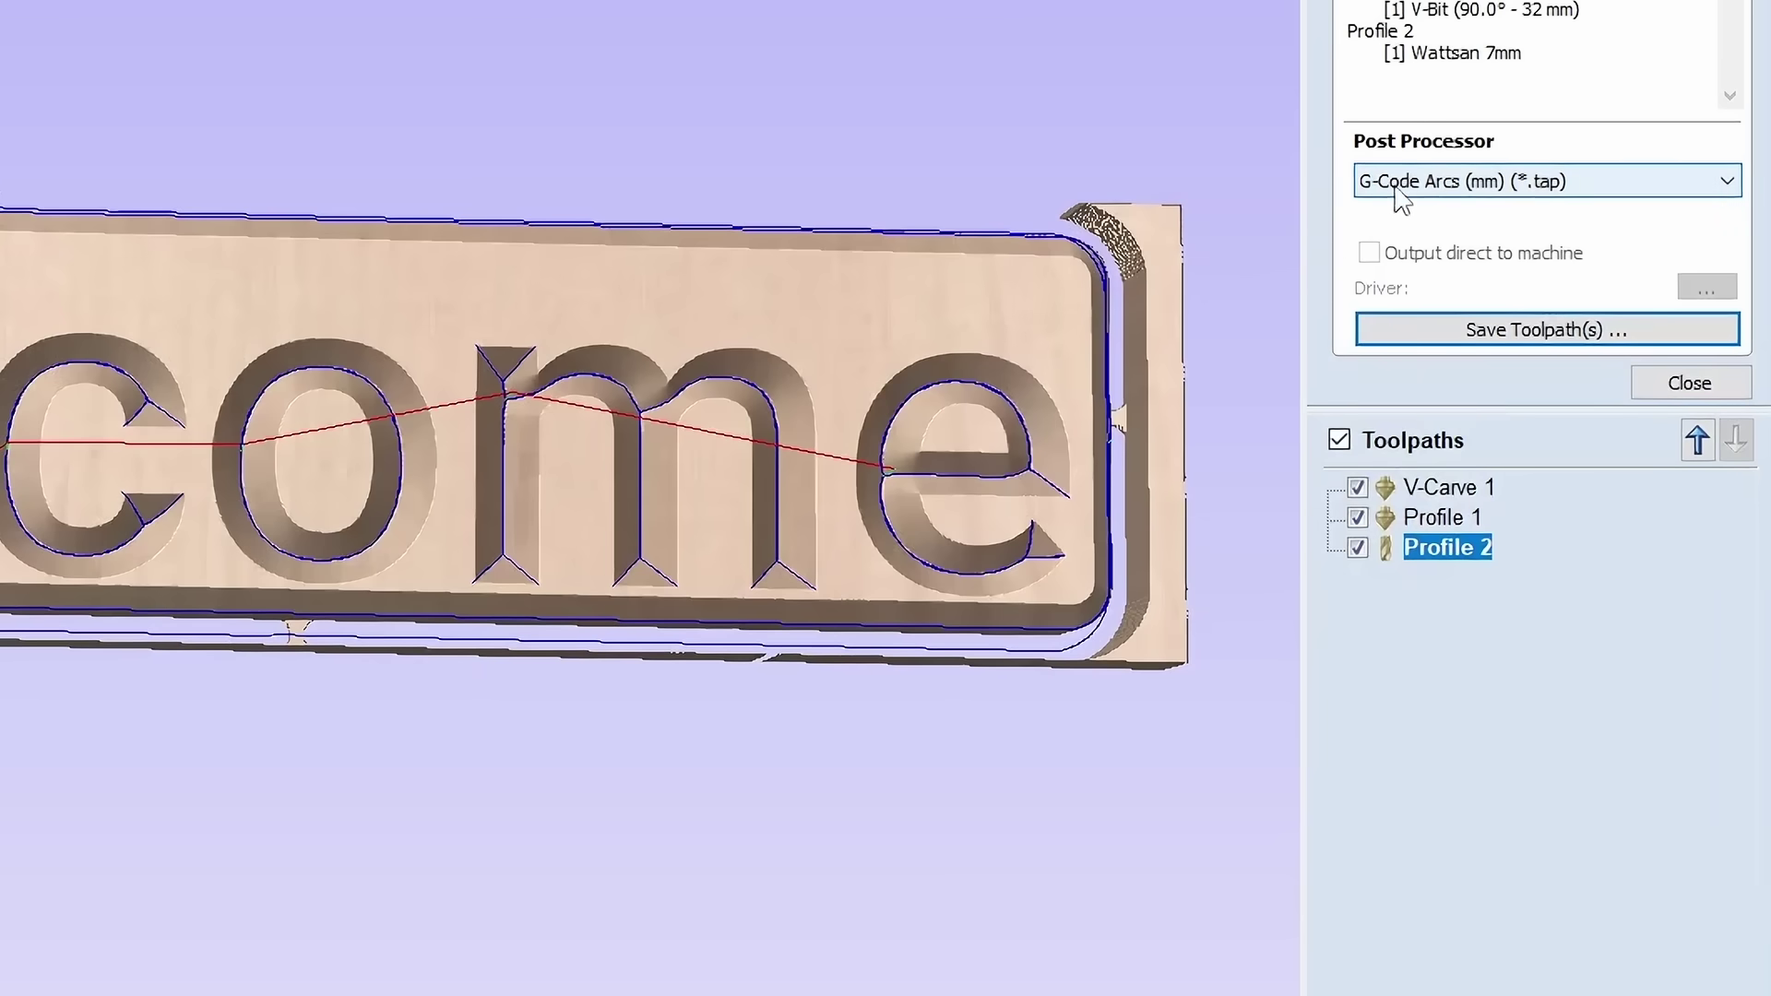